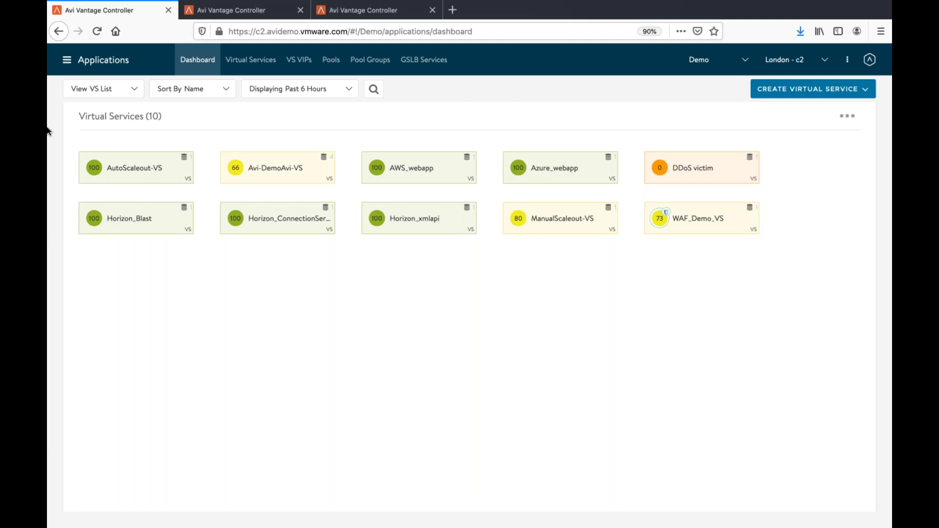
# Show the Infrastructure Clouds list and switch the tenant from Demo to admin.
pyautogui.click(67, 60)
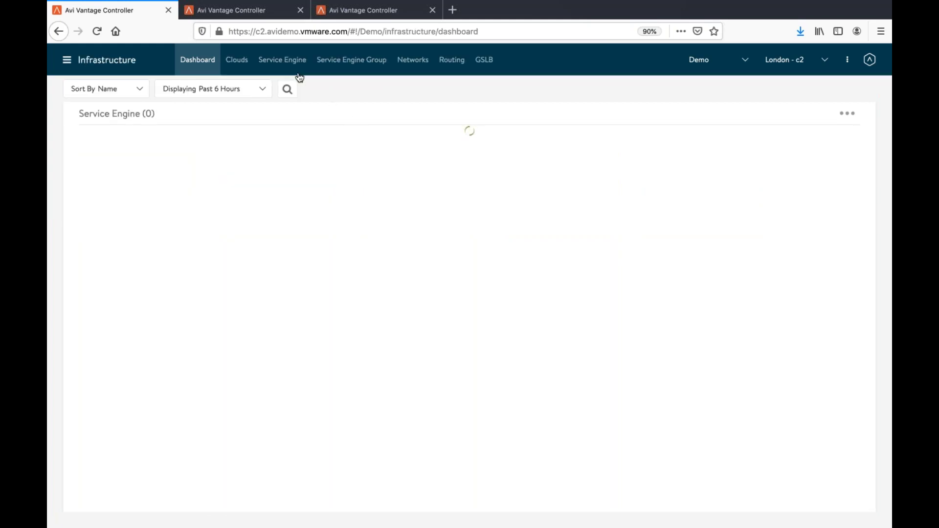
pyautogui.click(242, 65)
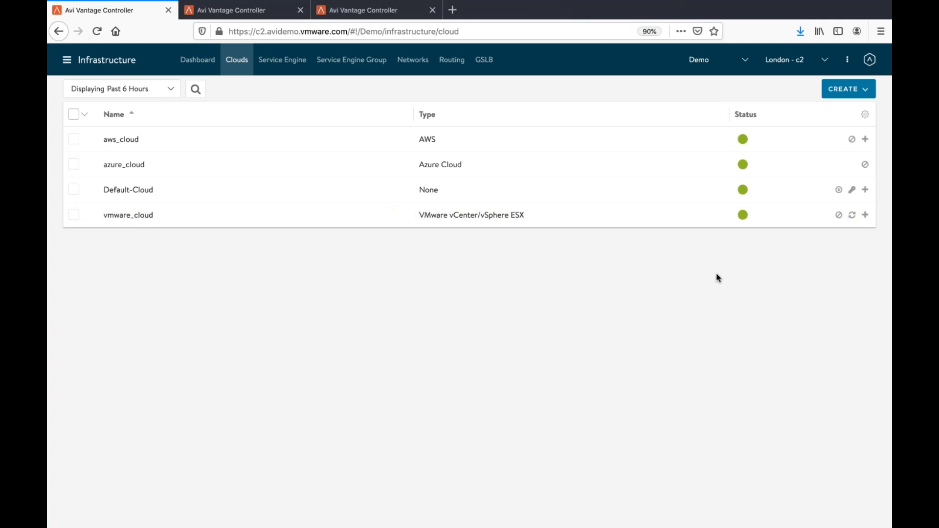
pyautogui.click(734, 66)
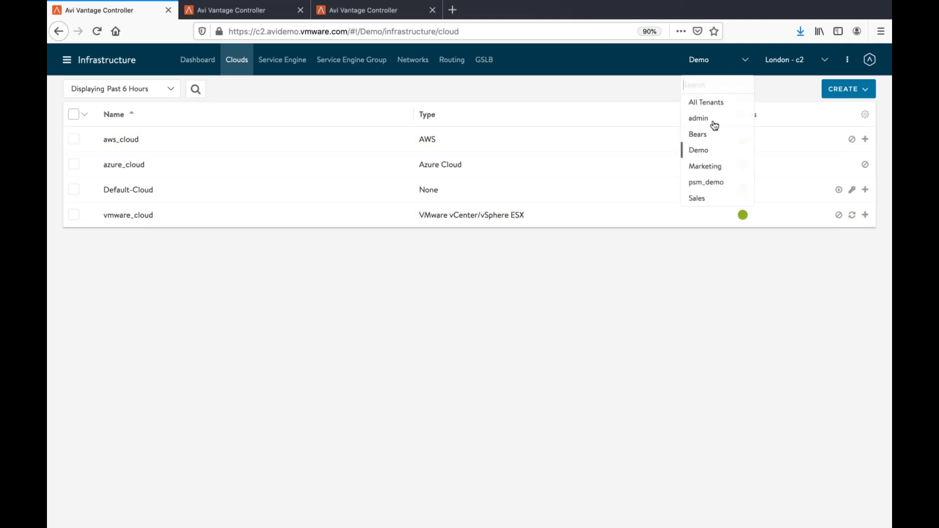
pyautogui.click(709, 121)
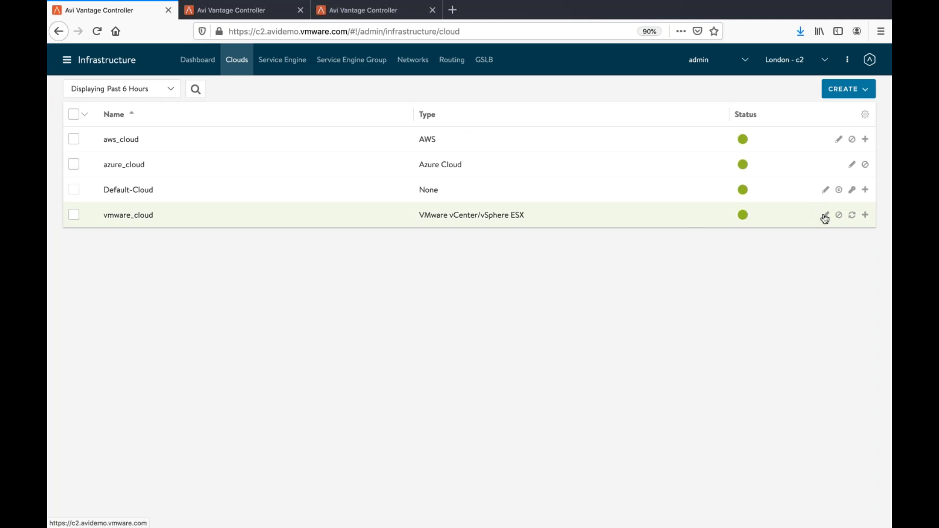
# Edit vmware_cloud, zoom the page in, and view its Data Center settings (wdc-02-vc23).
pyautogui.click(825, 216)
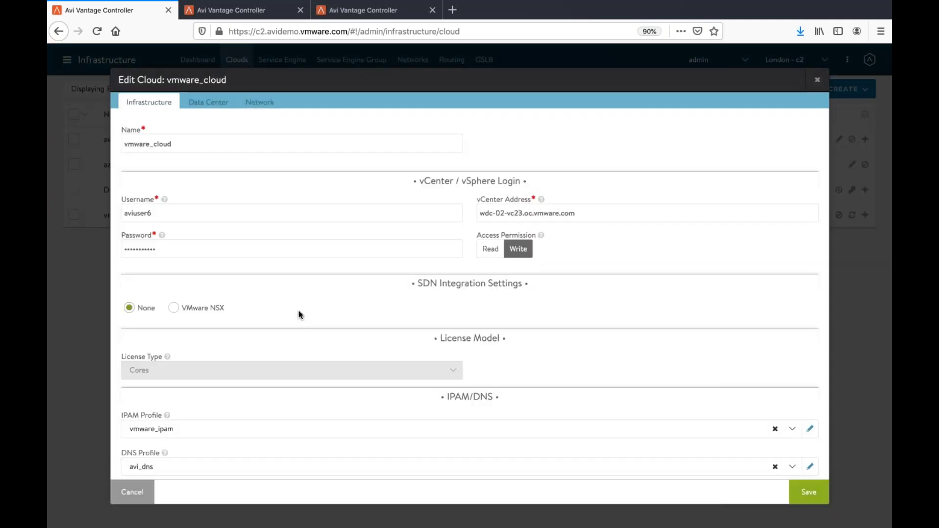
pyautogui.hotkey('ctrl', '0')
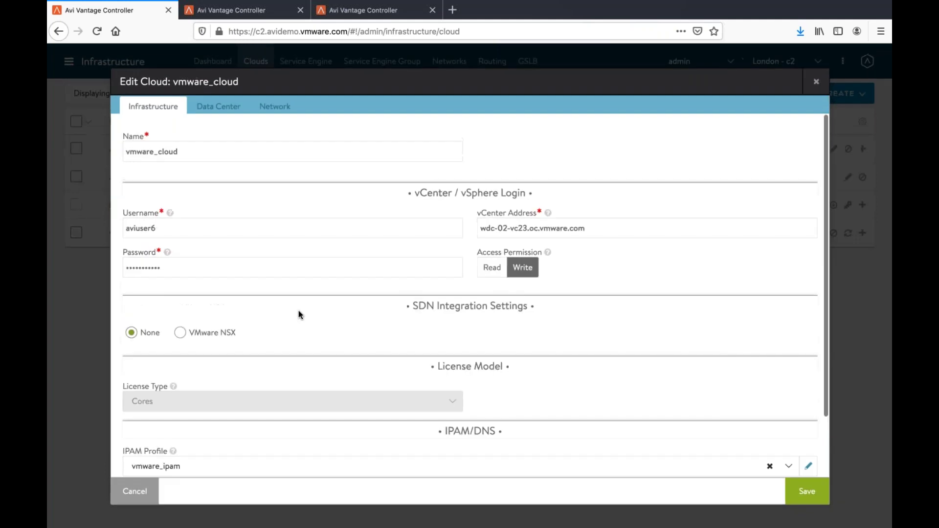
pyautogui.hotkey('ctrl', '+')
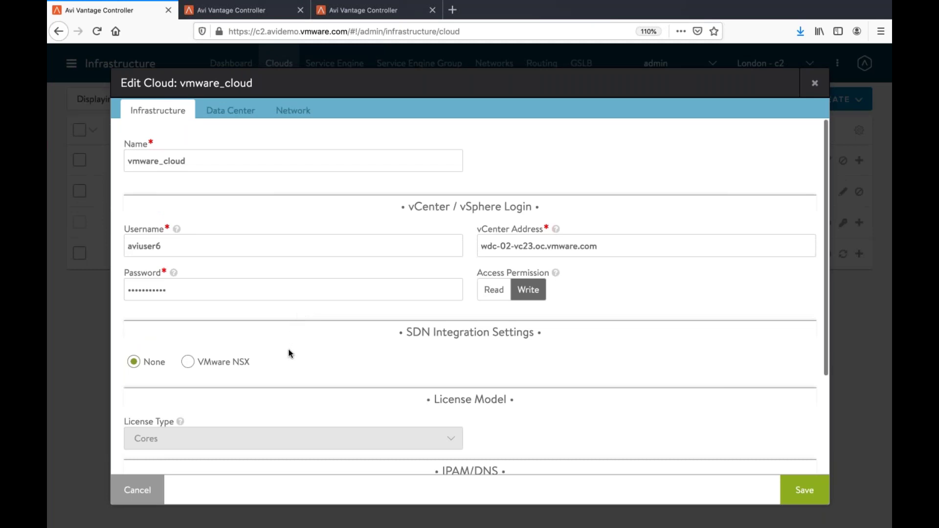
pyautogui.scroll(-1, 288, 353)
pyautogui.scroll(1, 289, 353)
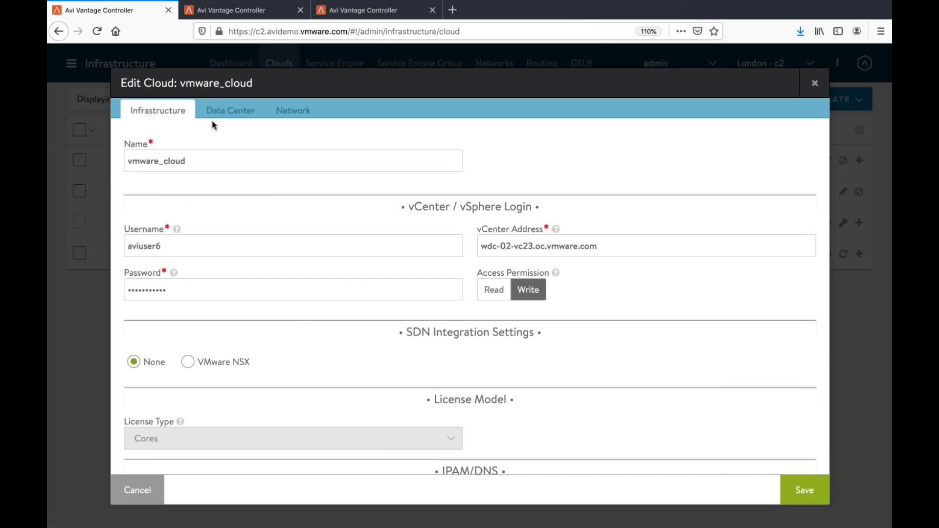
pyautogui.click(229, 111)
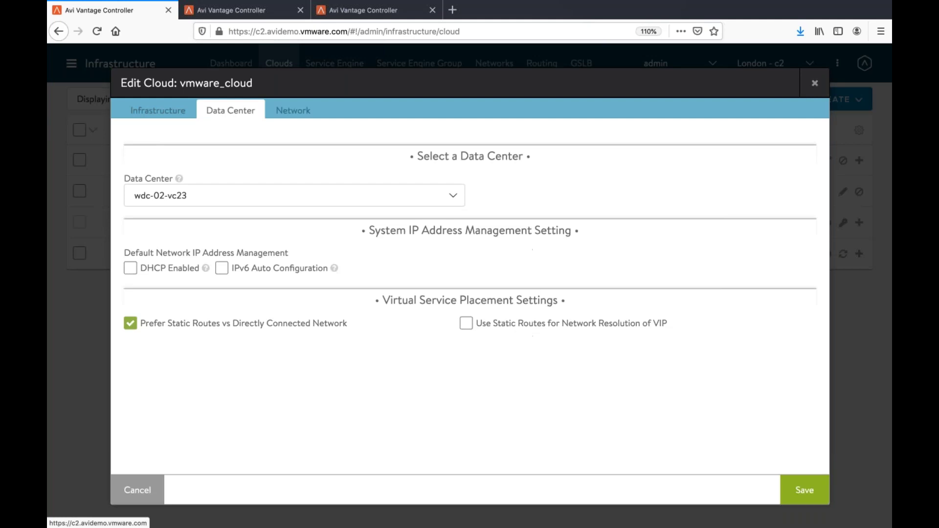
# Keep wdc-02-vc23 as vmware_cloud's data center and view its Network settings.
pyautogui.click(182, 198)
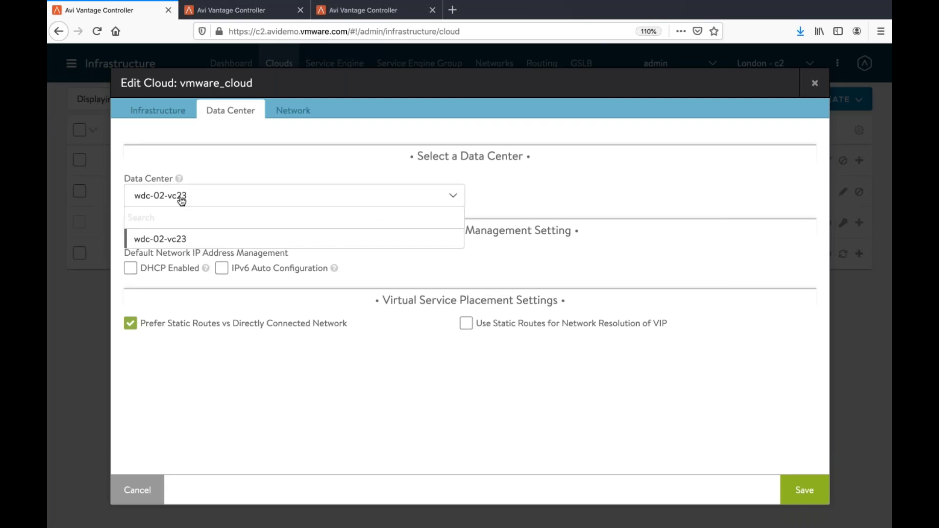
pyautogui.click(169, 150)
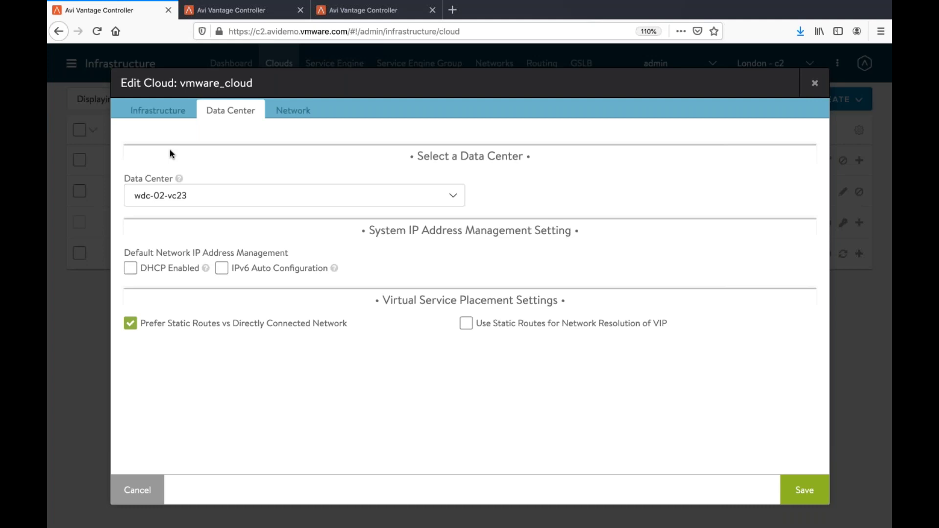
pyautogui.click(181, 200)
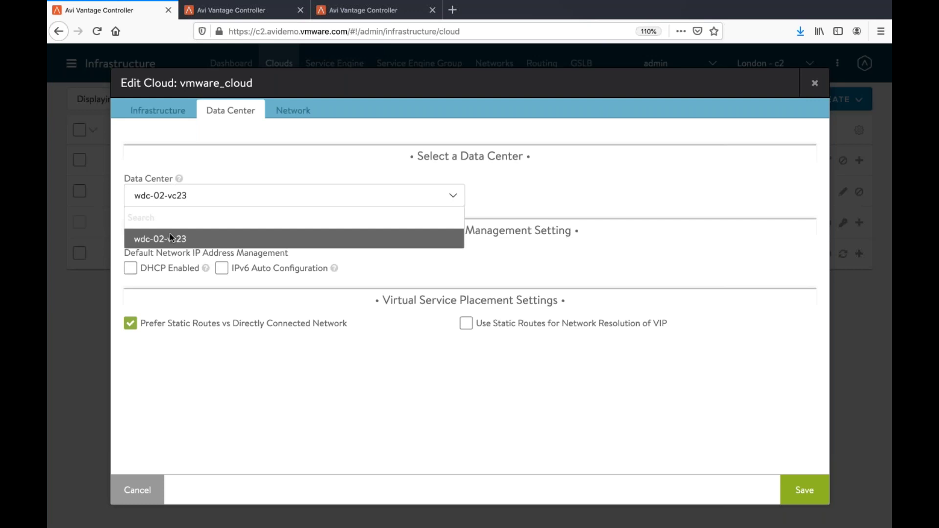
pyautogui.click(228, 154)
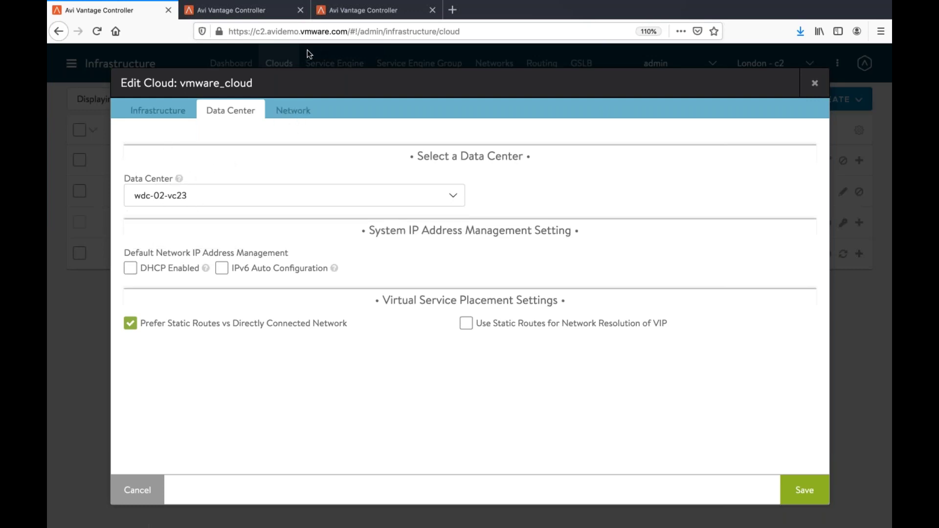
pyautogui.click(289, 113)
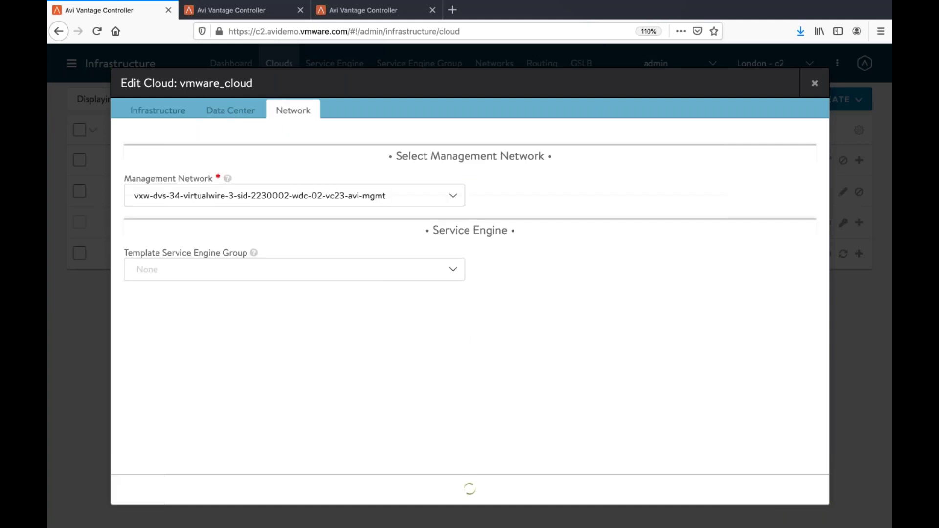
# Review the management network list unchanged, then close vmware_cloud's dialog discarding changes.
pyautogui.click(316, 197)
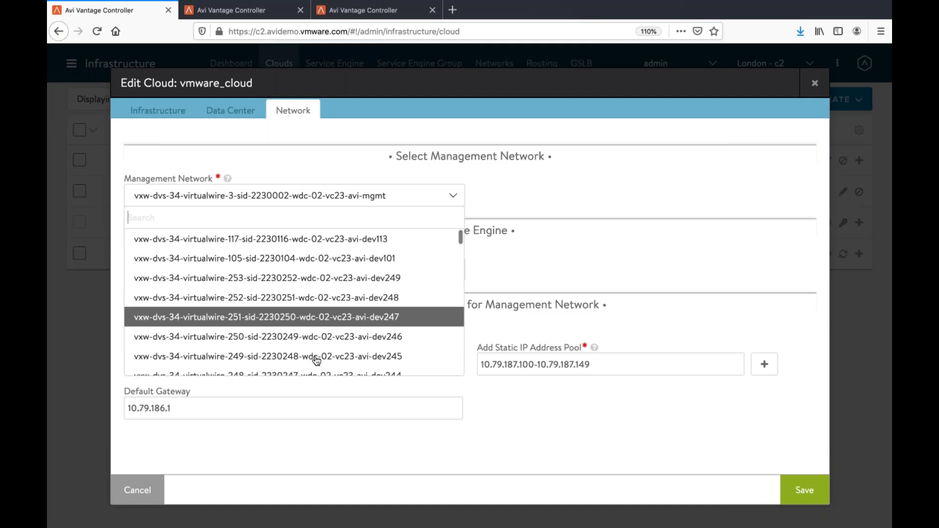
pyautogui.scroll(-10, 315, 327)
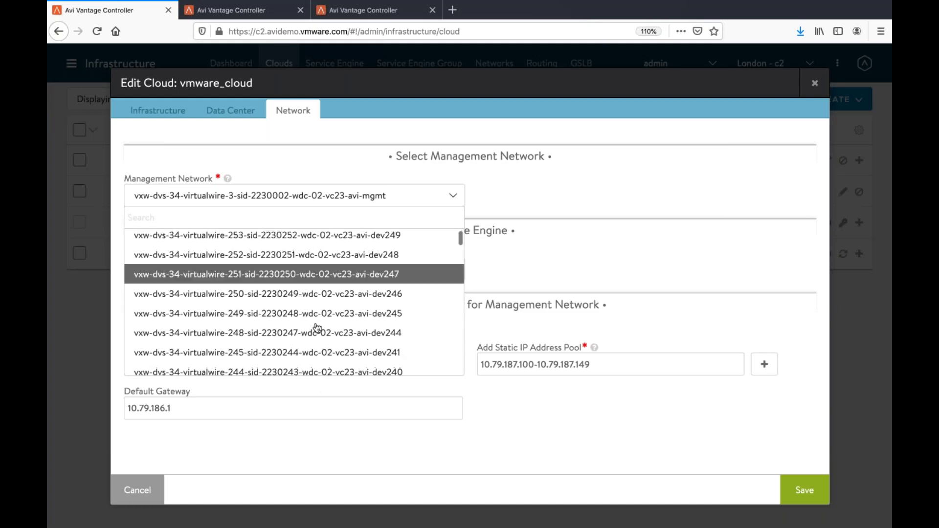
pyautogui.scroll(10, 318, 328)
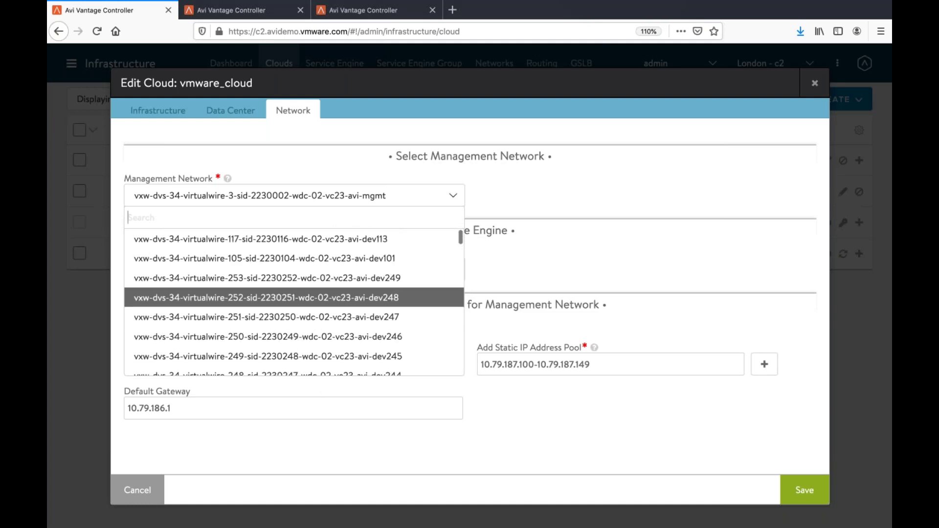
pyautogui.click(580, 164)
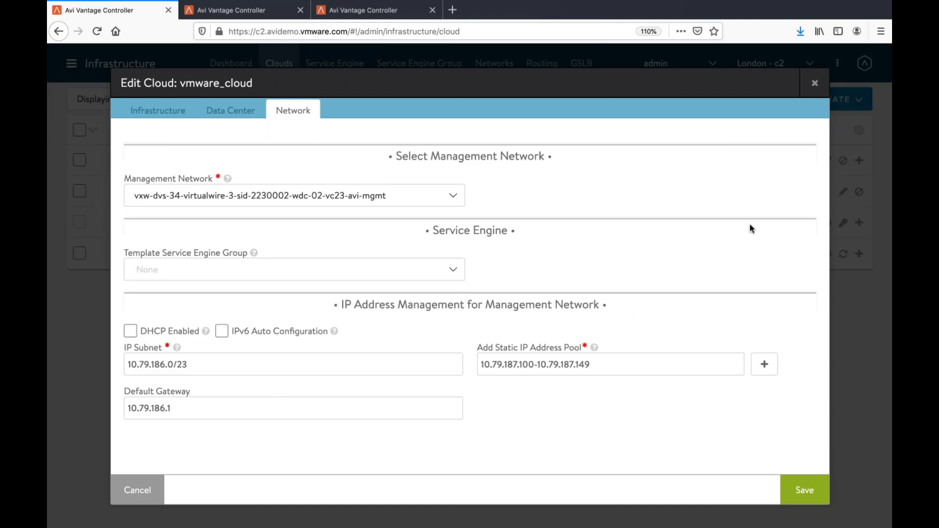
pyautogui.click(815, 92)
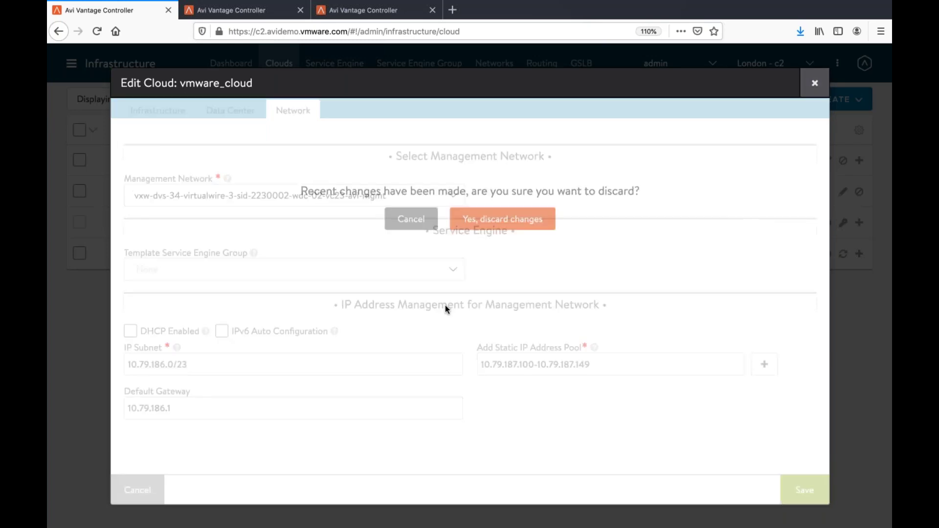
pyautogui.click(484, 220)
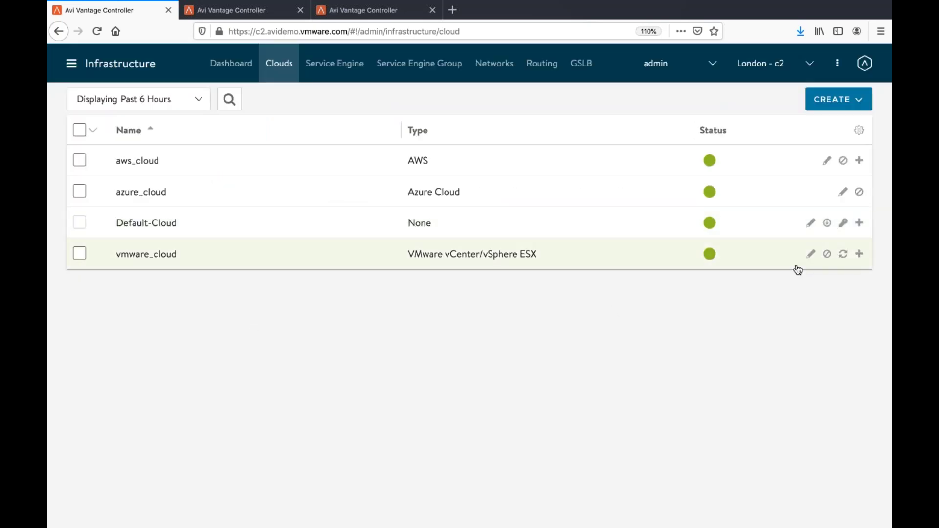
# Browse vmware_cloud's networks, such as nsxcontrollers and trust-interconnect, on the Infrastructure Networks page.
pyautogui.moveTo(711, 254)
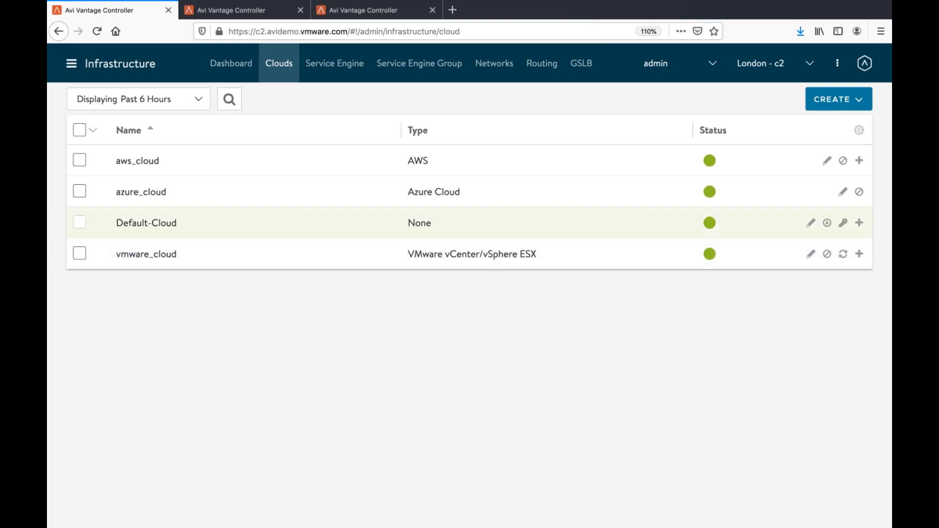
pyautogui.click(496, 65)
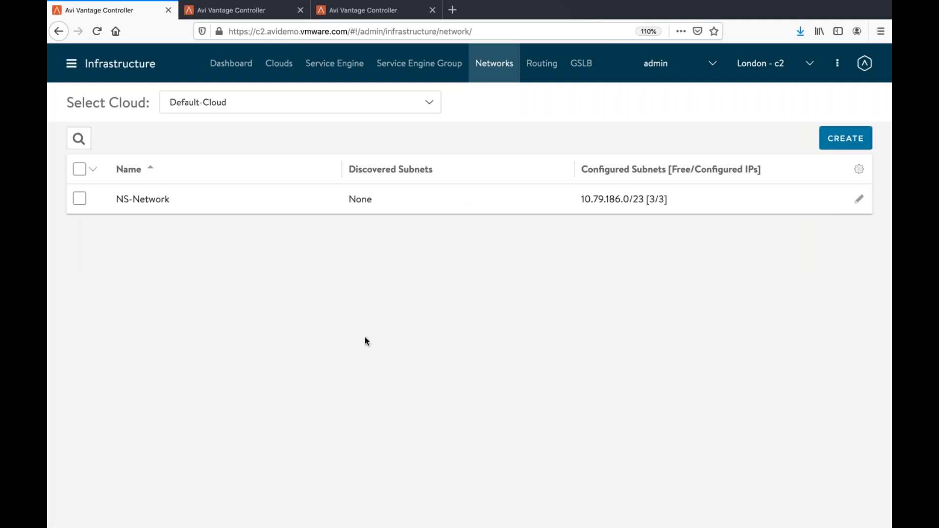
pyautogui.click(327, 110)
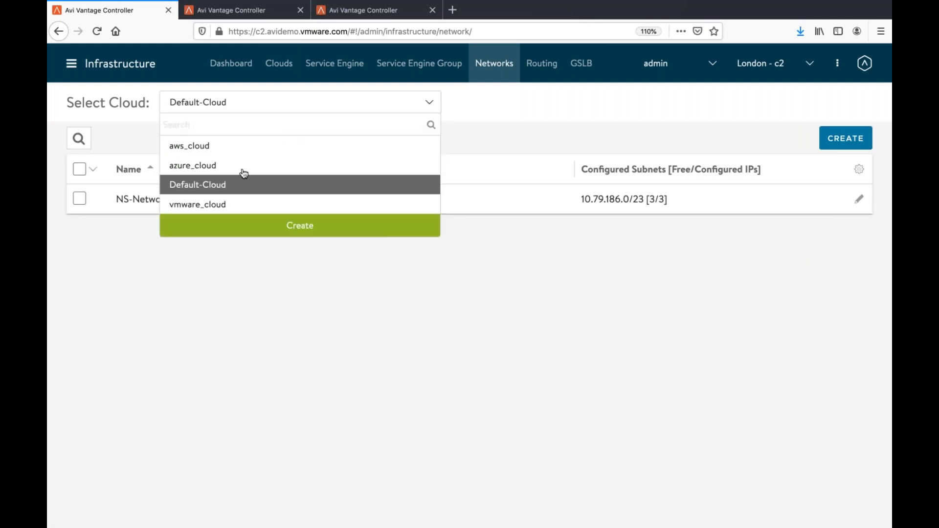
pyautogui.click(239, 205)
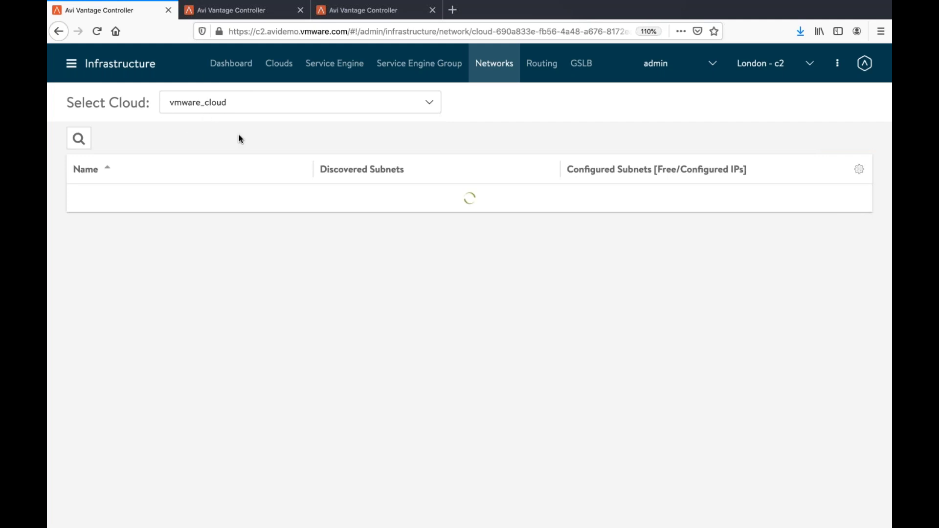
pyautogui.scroll(-2, 226, 295)
pyautogui.scroll(-8, 227, 290)
pyautogui.scroll(10, 226, 290)
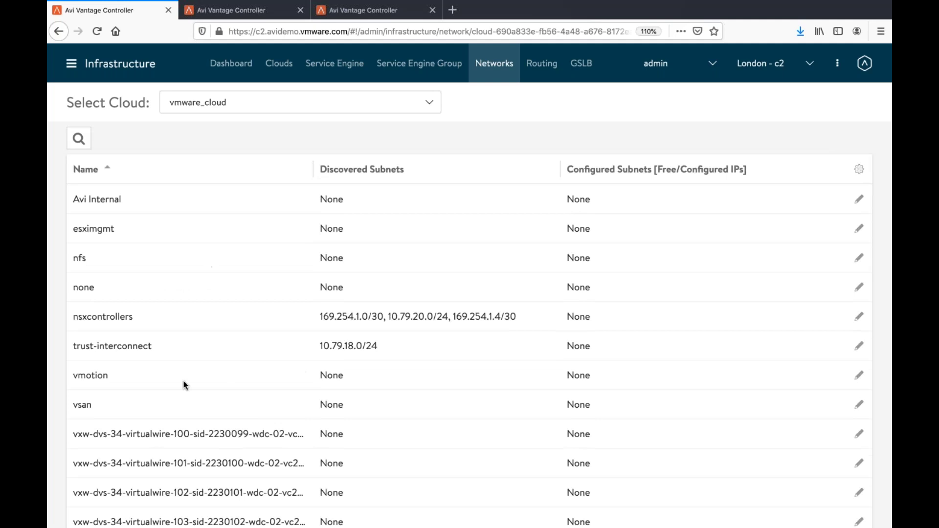
pyautogui.scroll(-1, 740, 264)
pyautogui.scroll(-5, 512, 386)
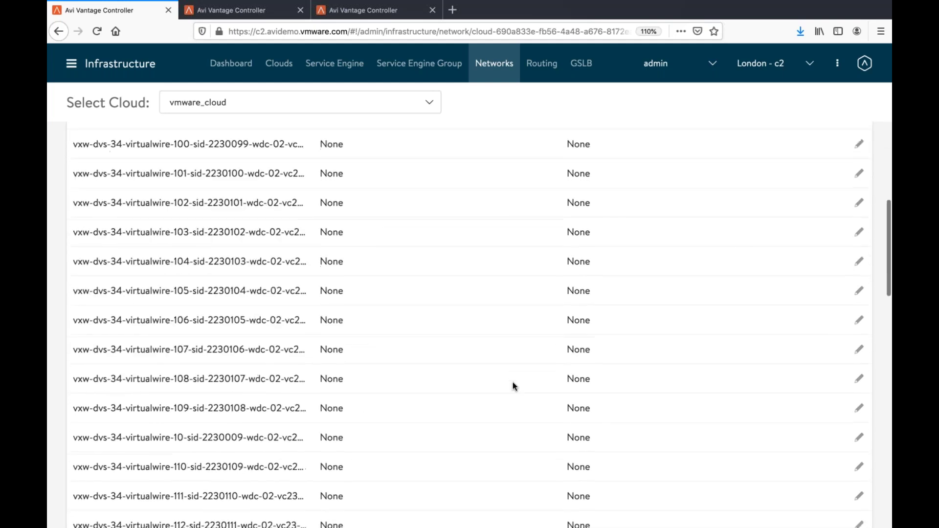
pyautogui.scroll(6, 513, 385)
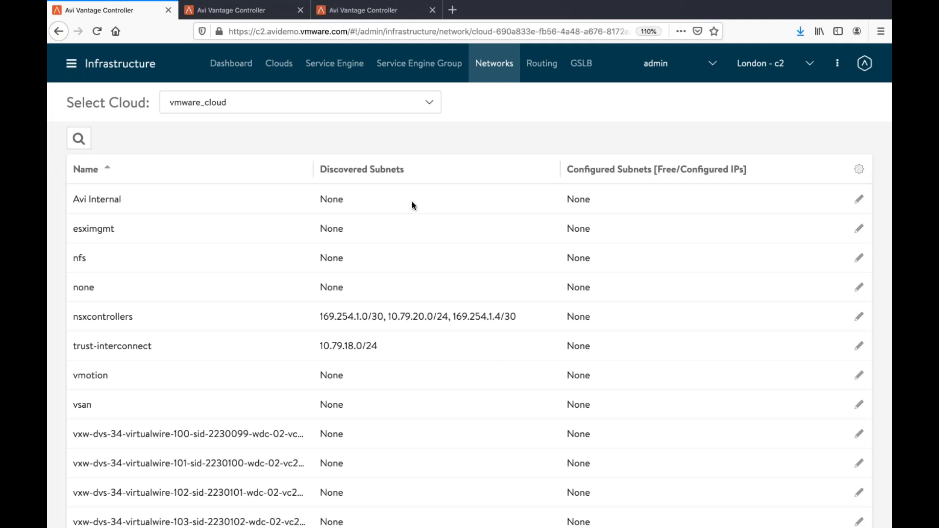
pyautogui.click(288, 69)
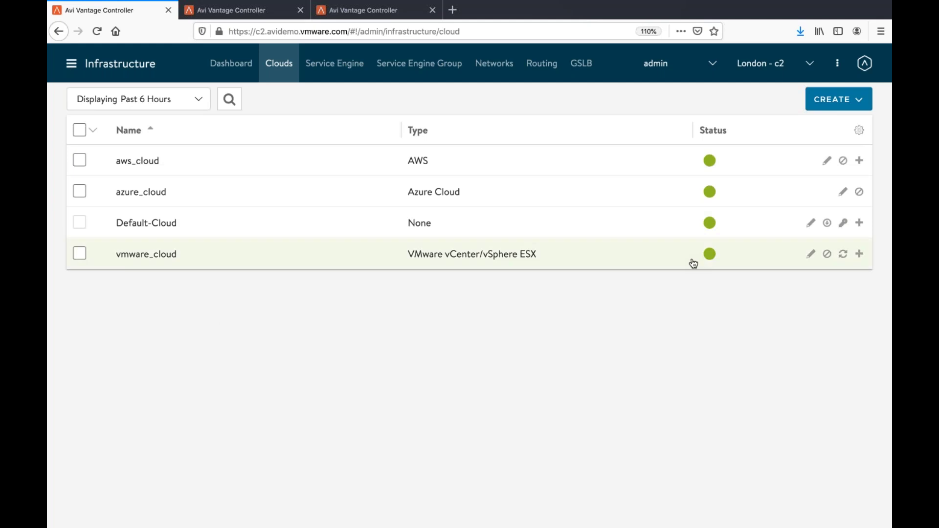
# Show the admin tenant's Virtual Services list and its Create Virtual Service choices.
pyautogui.click(72, 68)
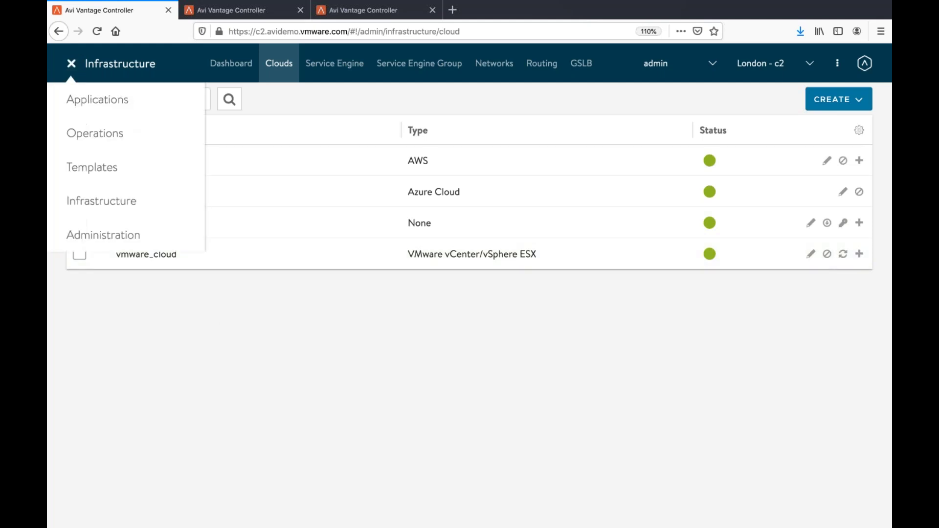
pyautogui.click(95, 99)
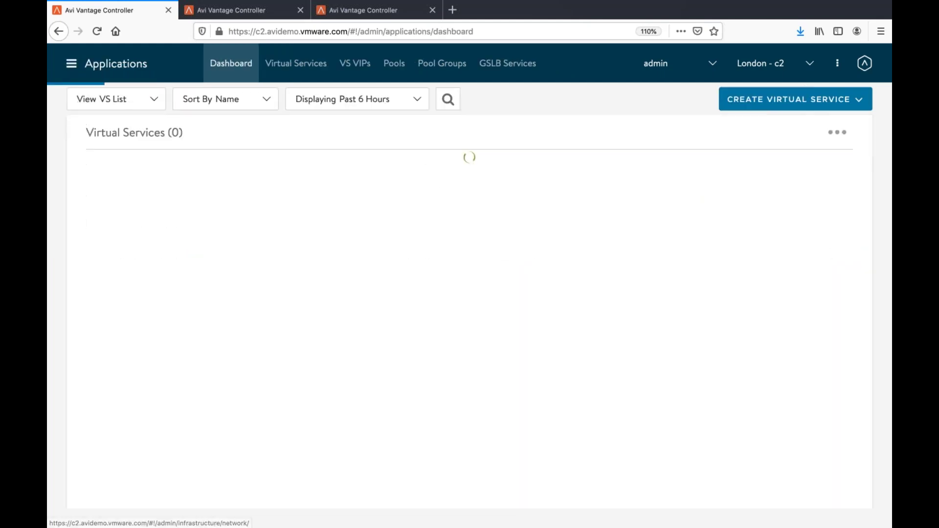
pyautogui.click(345, 234)
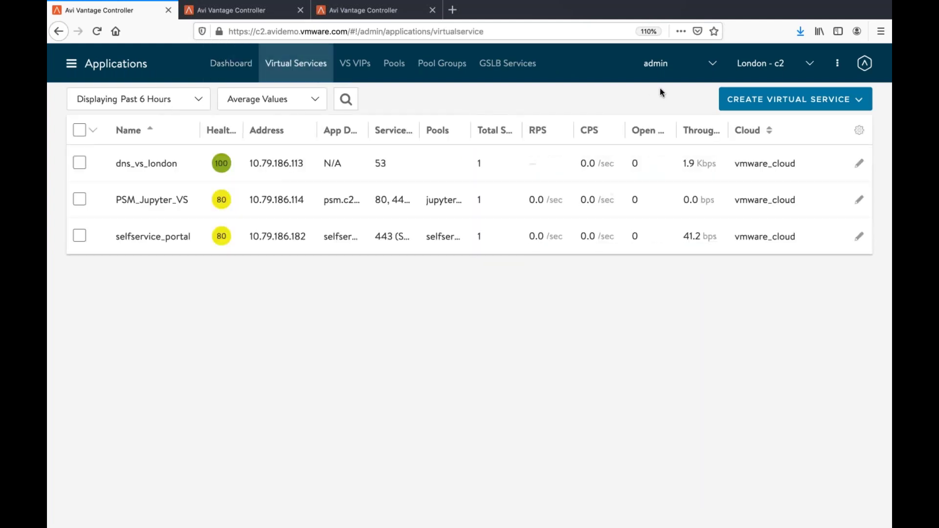
pyautogui.click(776, 102)
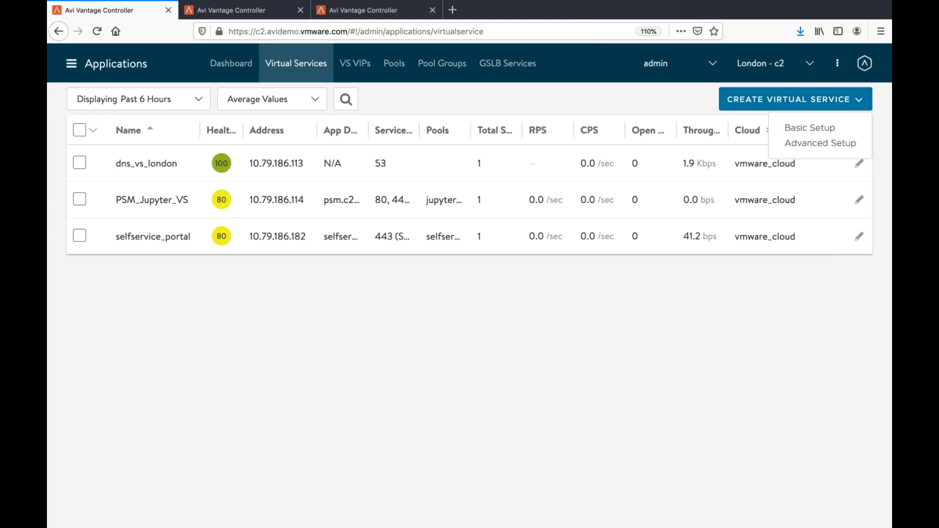
# Start a Basic Setup virtual service on vmware_cloud.
pyautogui.click(802, 129)
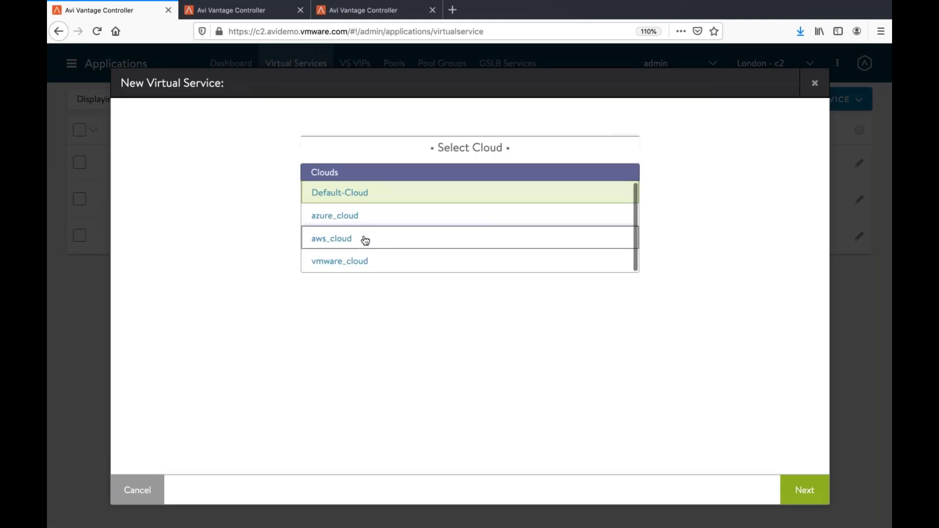
pyautogui.click(359, 269)
pyautogui.click(803, 493)
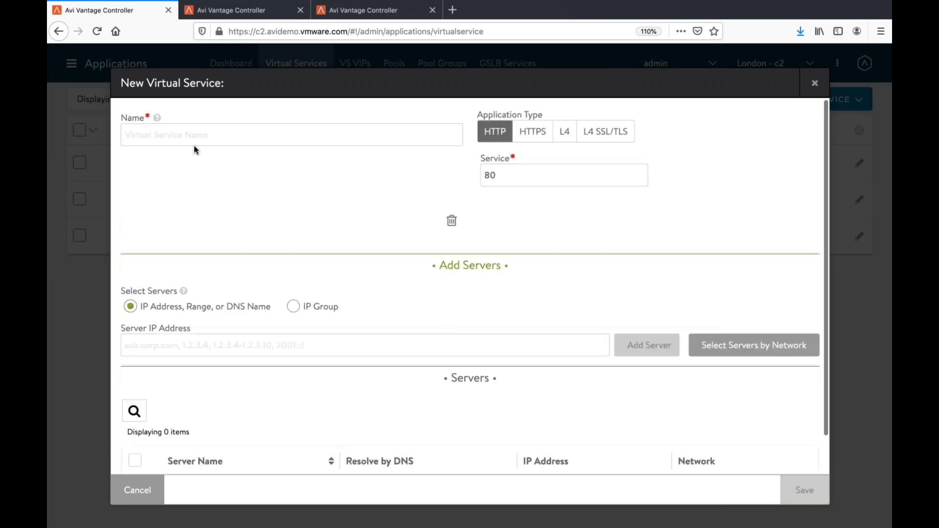
# Name the new virtual service Demo-app-HZ.
pyautogui.click(188, 138)
pyautogui.write('Demo-')
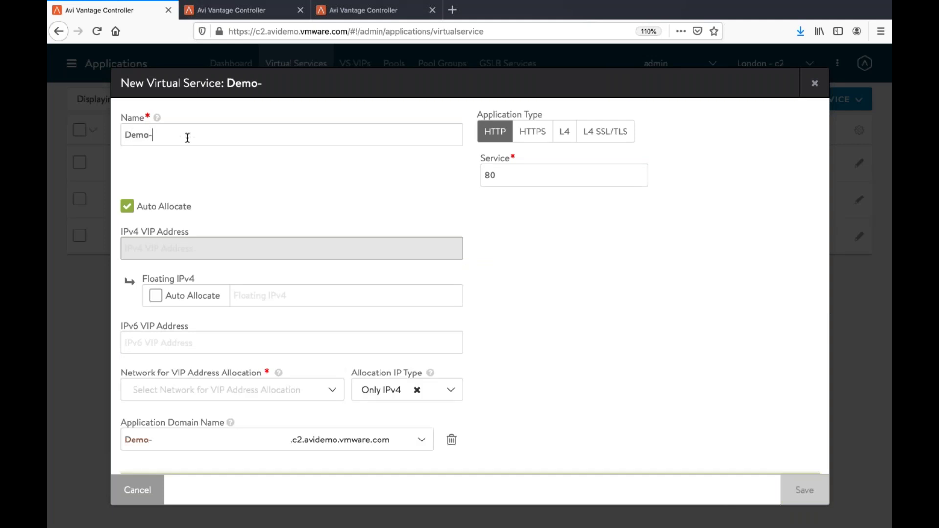
pyautogui.write('app-HZ')
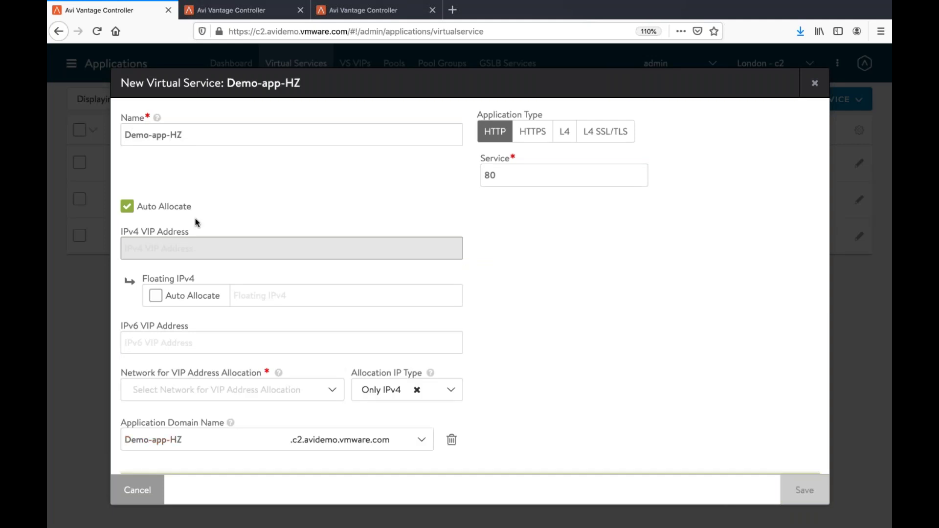
pyautogui.scroll(-1, 195, 218)
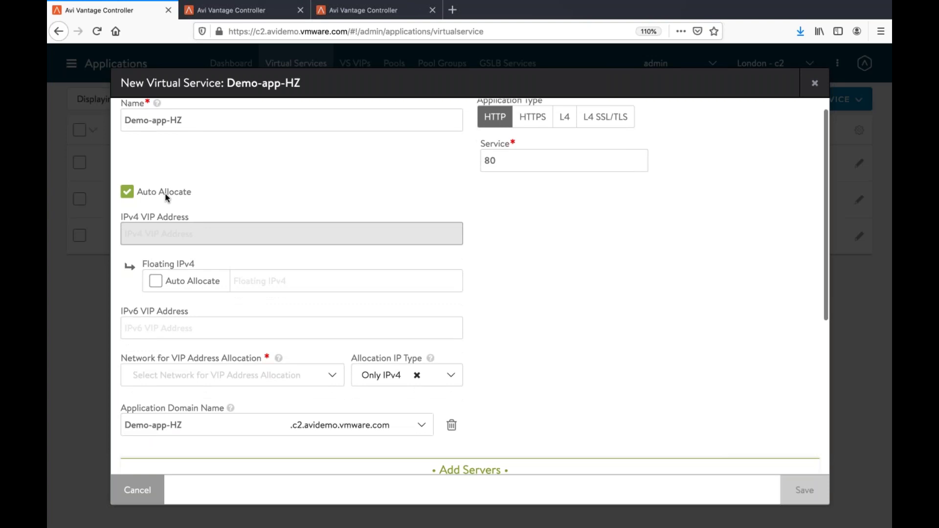
pyautogui.click(124, 195)
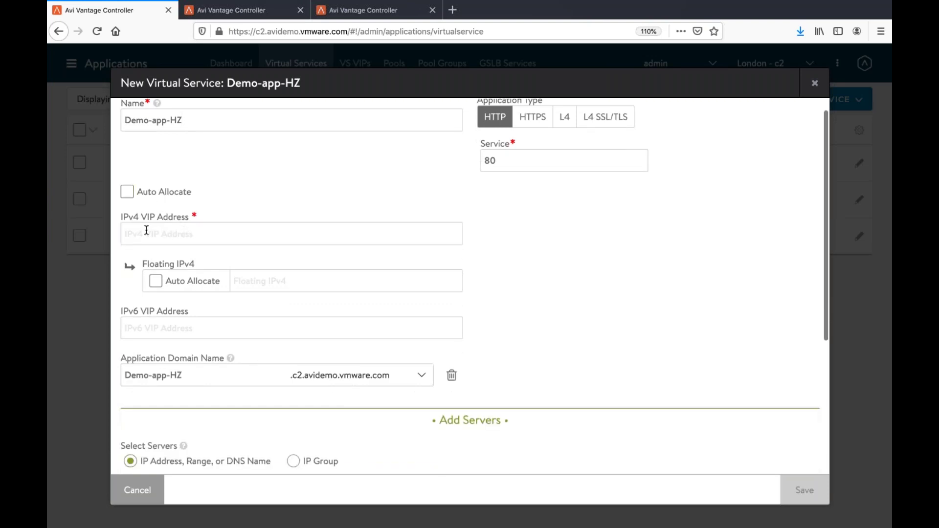
pyautogui.scroll(1, 153, 240)
pyautogui.click(233, 249)
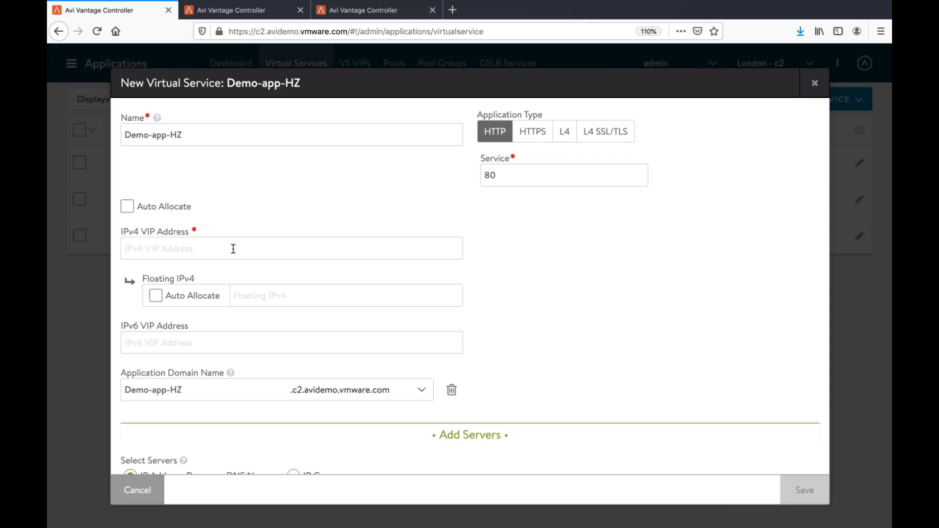
# Auto-allocate the VIP from subnet 10.79.186.0/23 and remove the application domain name.
pyautogui.click(128, 207)
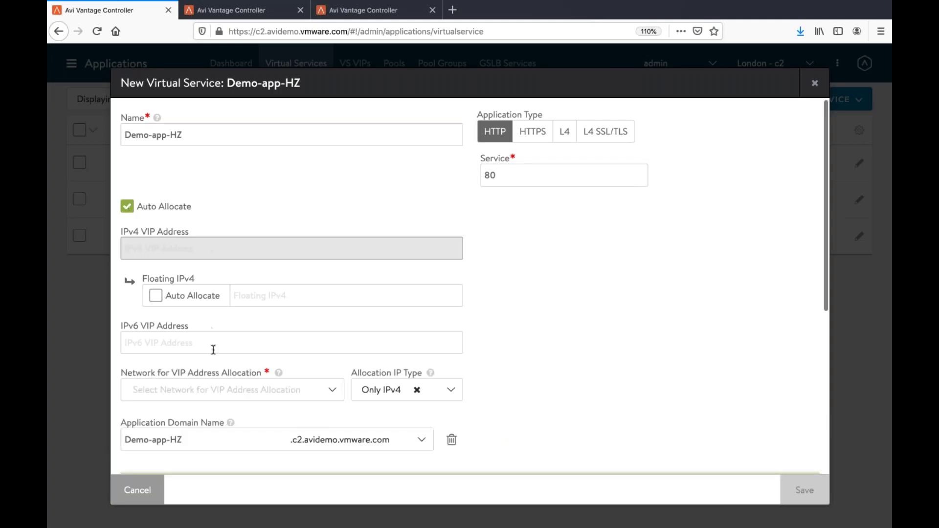
pyautogui.click(233, 397)
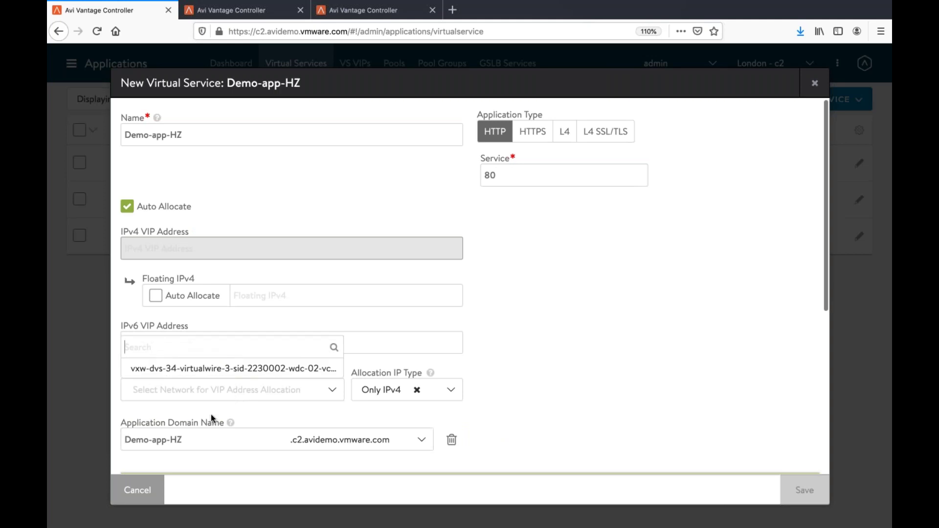
pyautogui.click(212, 372)
pyautogui.scroll(-5, 215, 269)
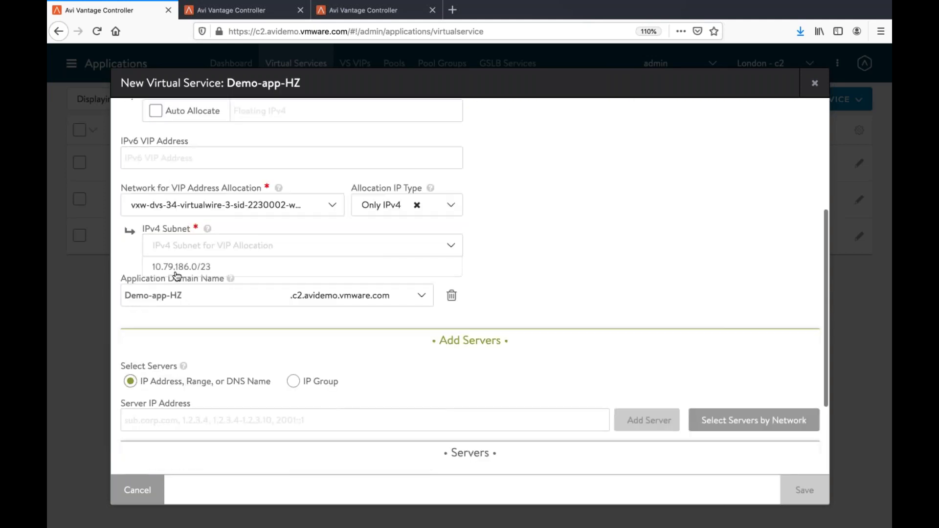
pyautogui.click(215, 269)
pyautogui.scroll(2, 235, 201)
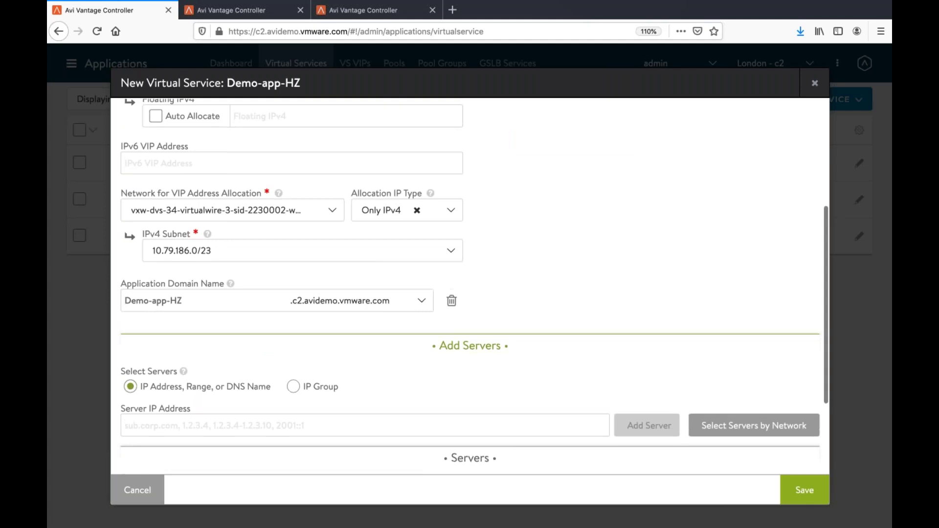
pyautogui.scroll(2, 226, 325)
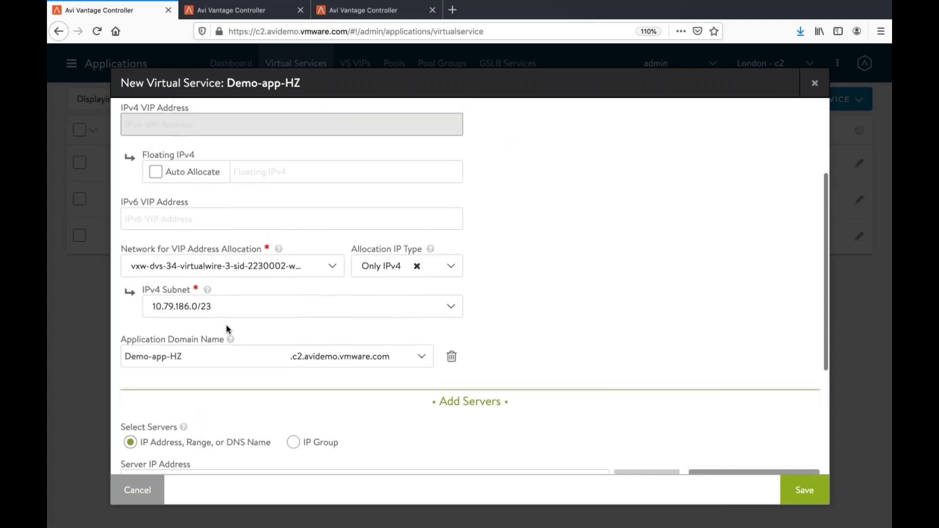
pyautogui.scroll(1, 415, 306)
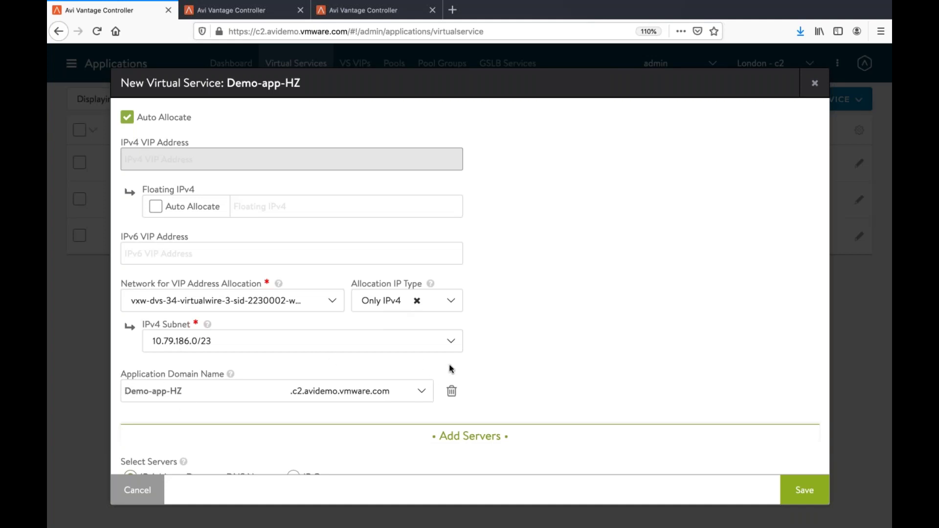
pyautogui.scroll(-1, 451, 369)
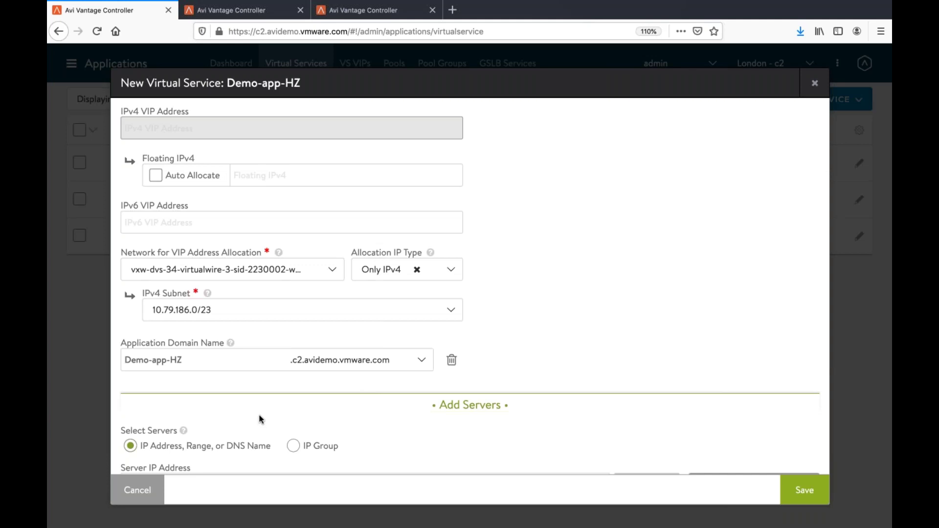
pyautogui.click(452, 362)
pyautogui.scroll(-3, 452, 366)
pyautogui.scroll(3, 452, 366)
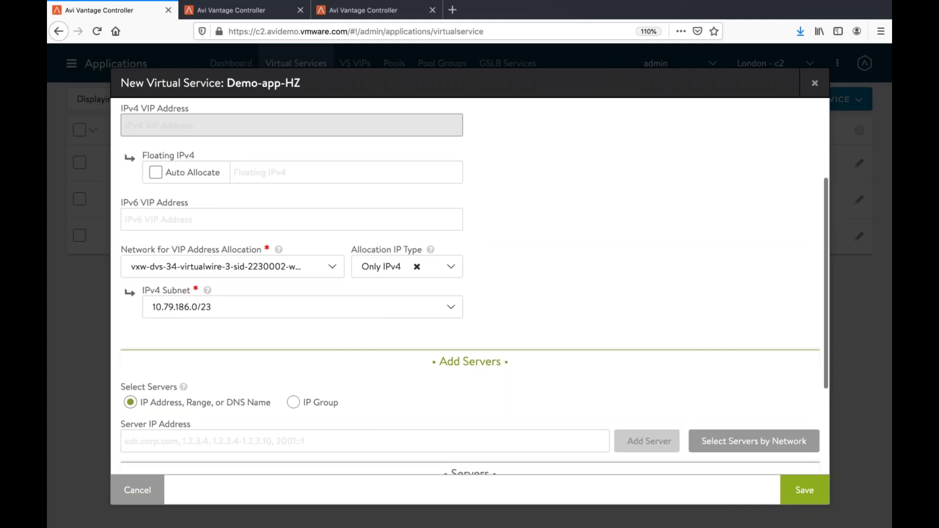
# Switch Demo-app-HZ to HTTPS on port 443, keeping the System-Default-Cert certificate.
pyautogui.click(532, 133)
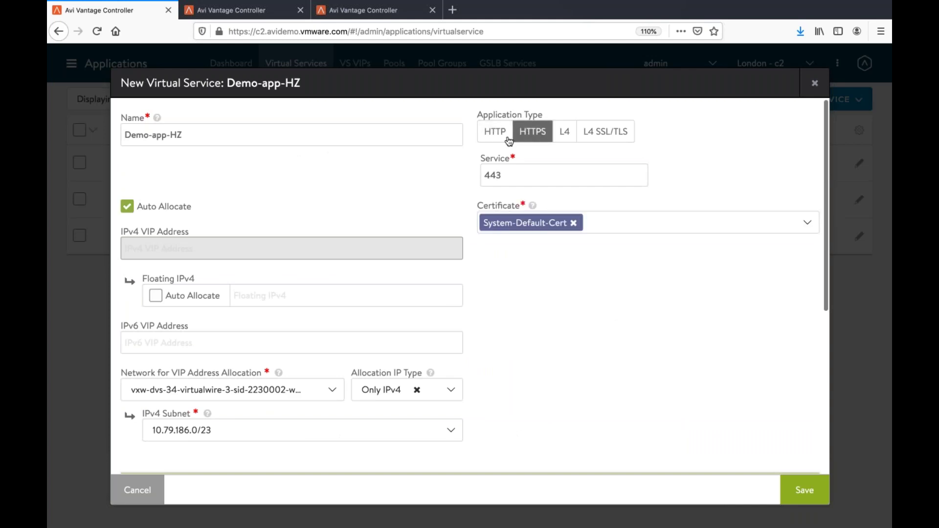
pyautogui.click(629, 229)
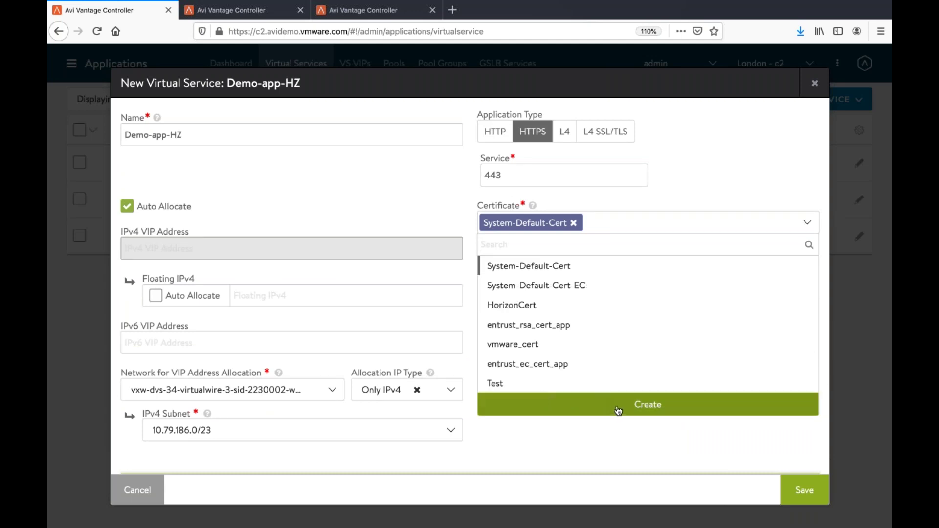
pyautogui.click(582, 447)
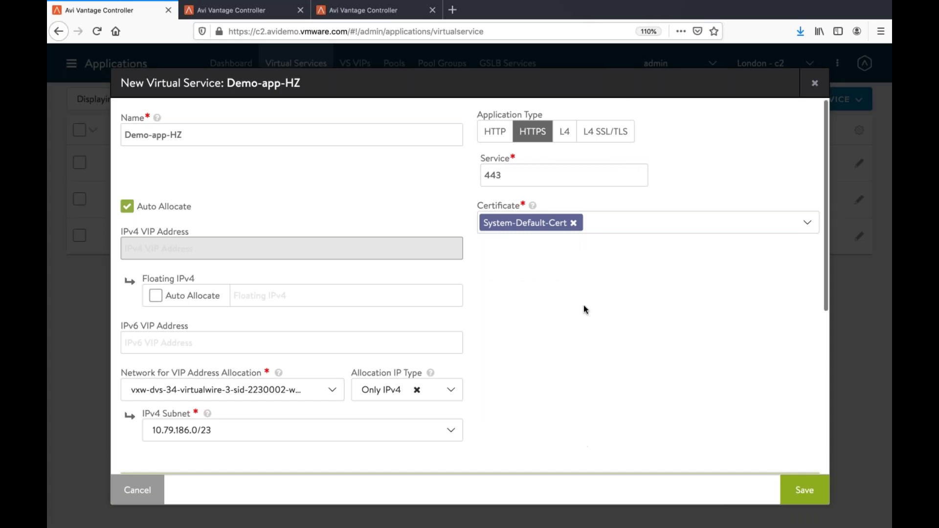
pyautogui.scroll(-5, 549, 296)
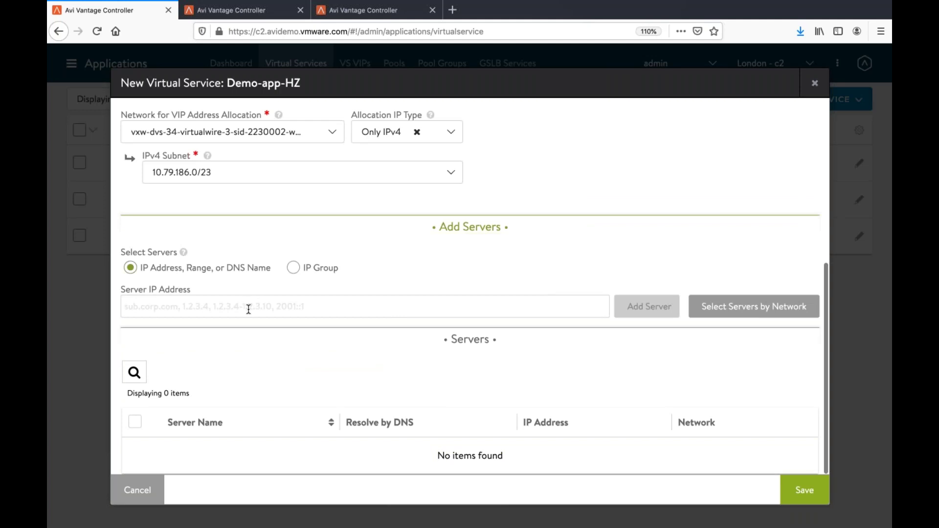
# Add backend server 10.79.186.201 to Demo-app-HZ and save the virtual service.
pyautogui.write('10.79.186.201')
pyautogui.click(761, 306)
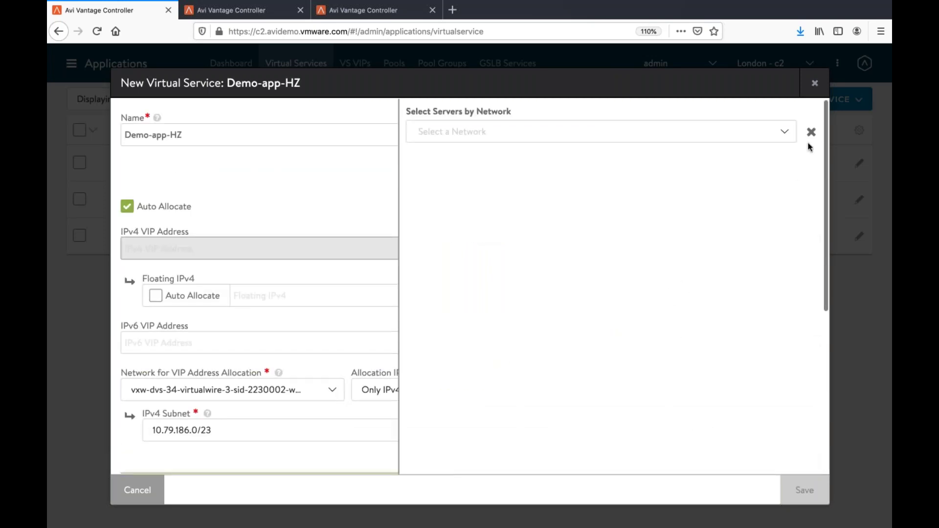
pyautogui.click(812, 130)
pyautogui.scroll(-5, 592, 286)
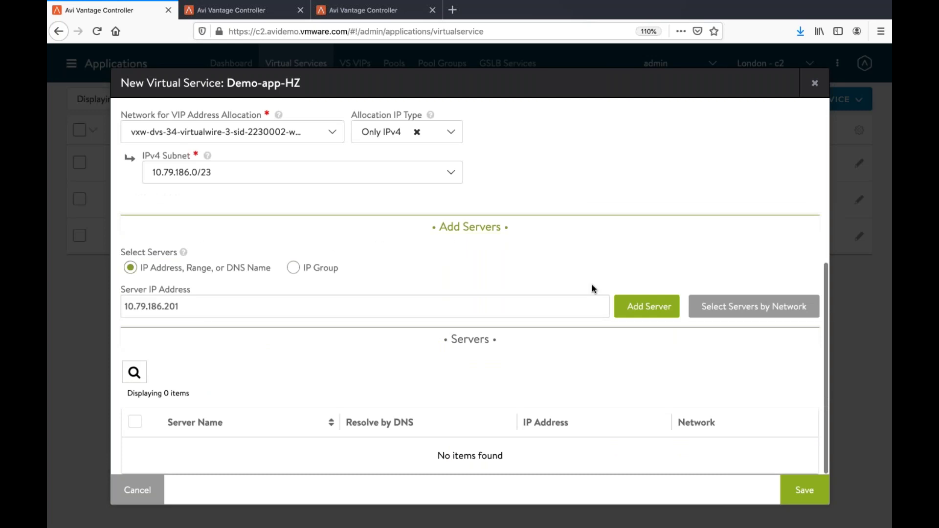
pyautogui.click(657, 311)
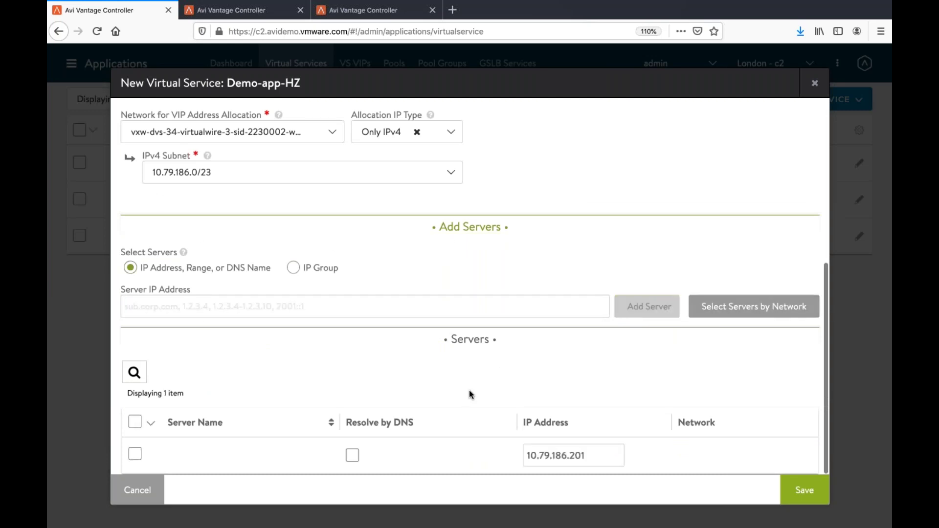
pyautogui.click(810, 496)
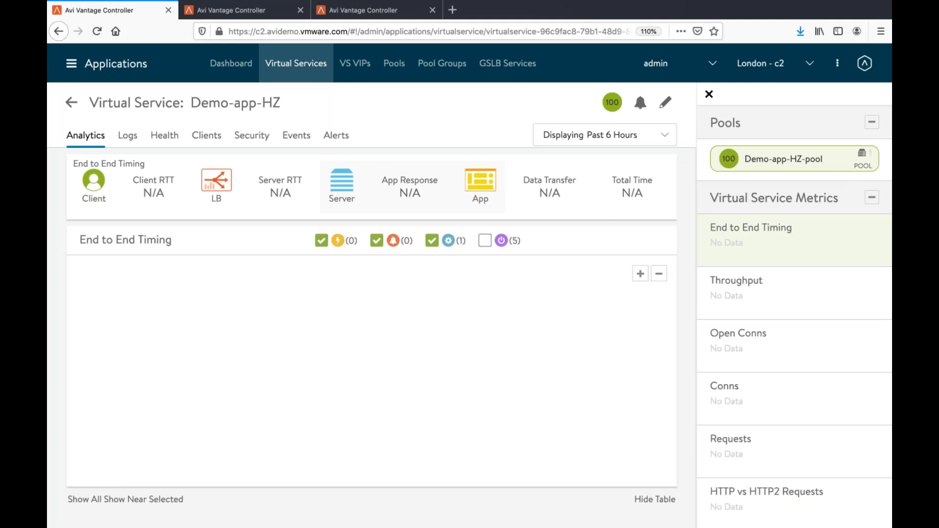
# Review the Demo-app-HZ health score of 100 and its title details on the analytics page.
pyautogui.moveTo(615, 111)
pyautogui.moveTo(254, 108)
# Back in the virtual services list, edit Demo-app-HZ and view its port 443 SSL, pool and certificate settings.
pyautogui.click(293, 74)
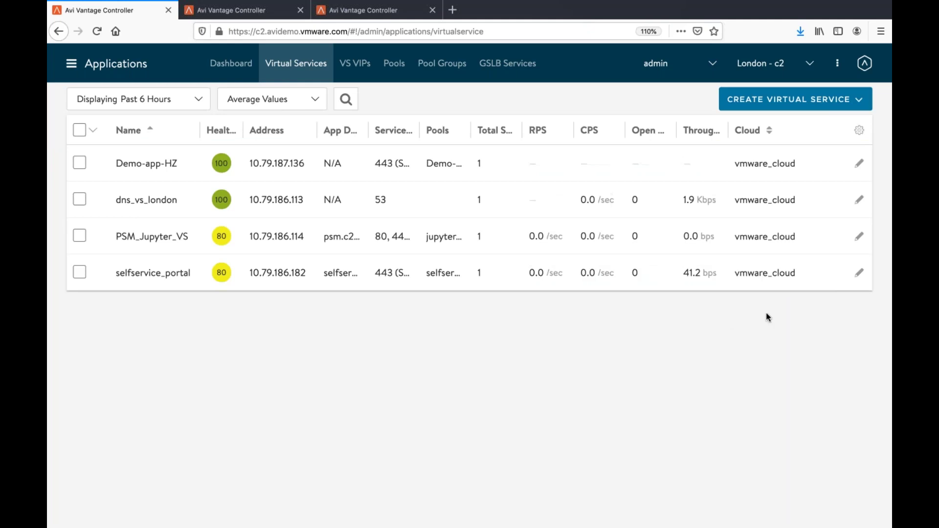
pyautogui.click(858, 274)
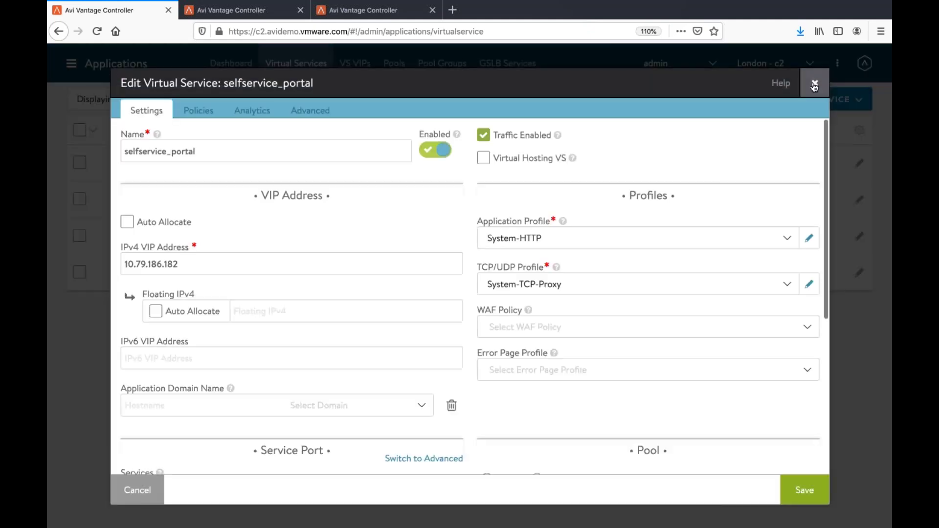
pyautogui.press('Escape')
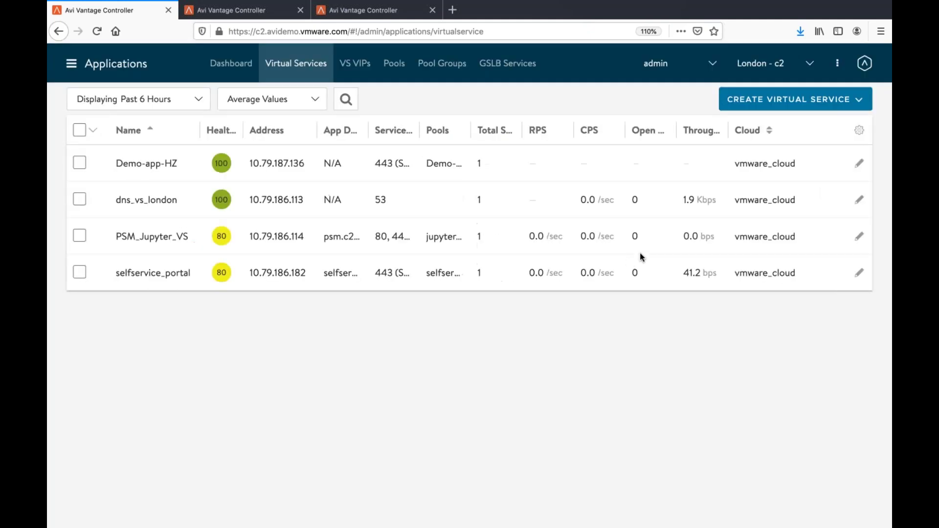
pyautogui.click(860, 165)
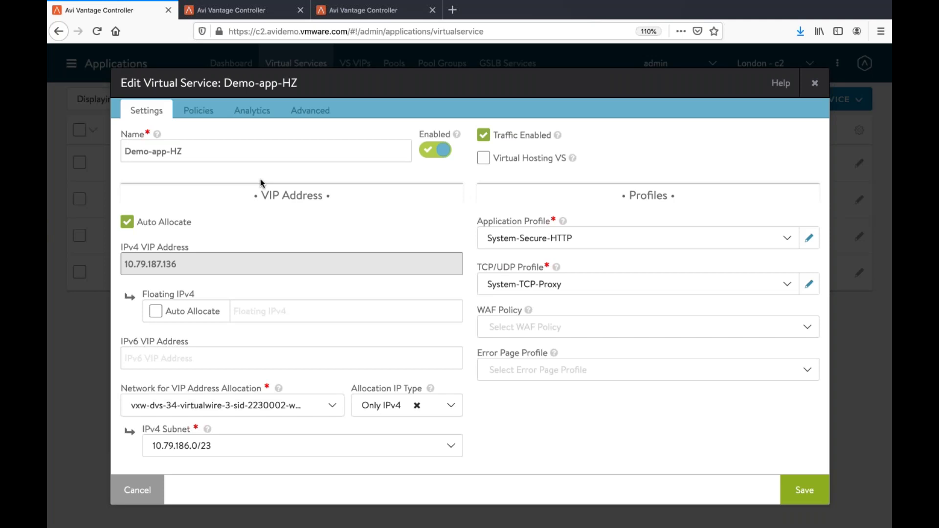
pyautogui.scroll(-5, 266, 231)
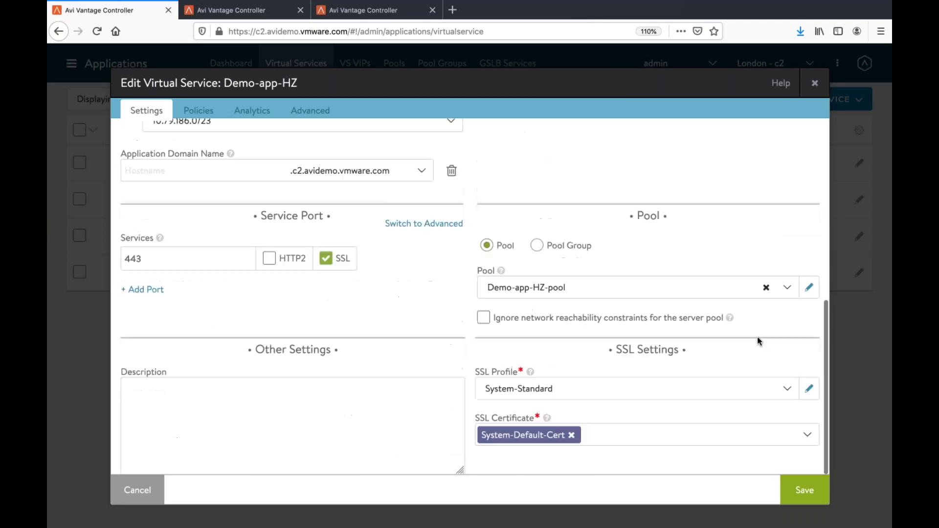
# Edit Demo-app-HZ-pool and review its Least Connections algorithm and persistence choices without changing them.
pyautogui.click(810, 288)
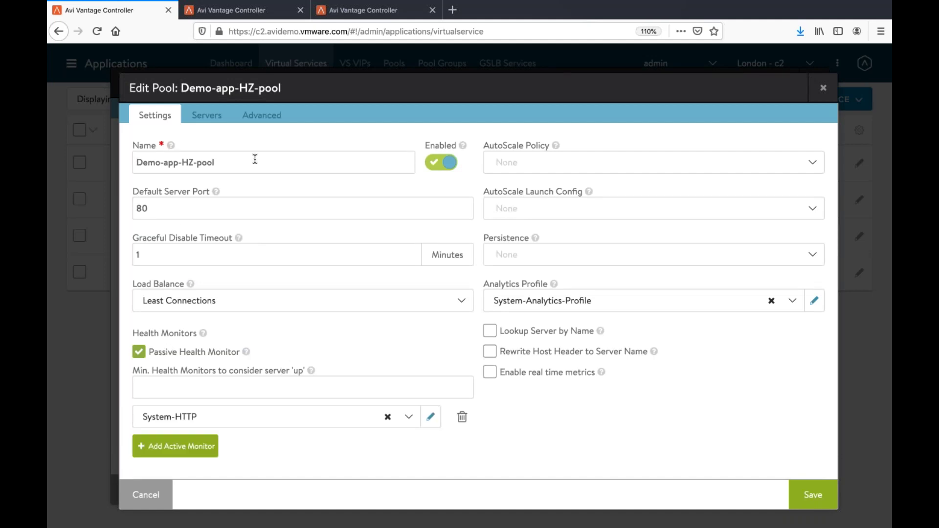
pyautogui.click(222, 313)
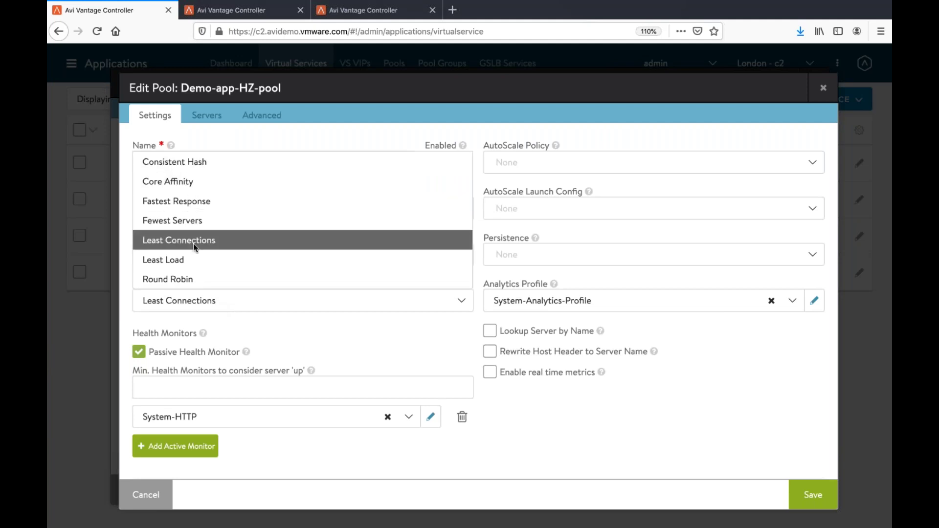
pyautogui.click(302, 327)
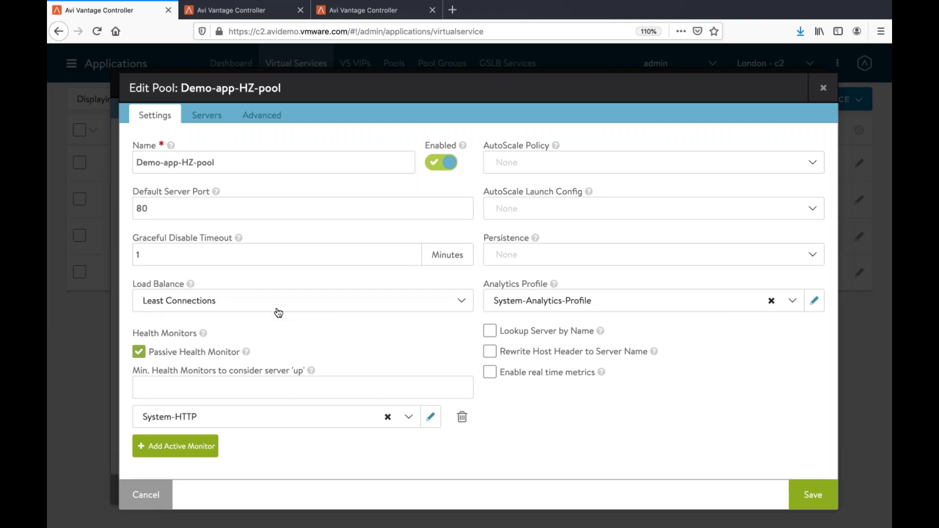
pyautogui.click(622, 261)
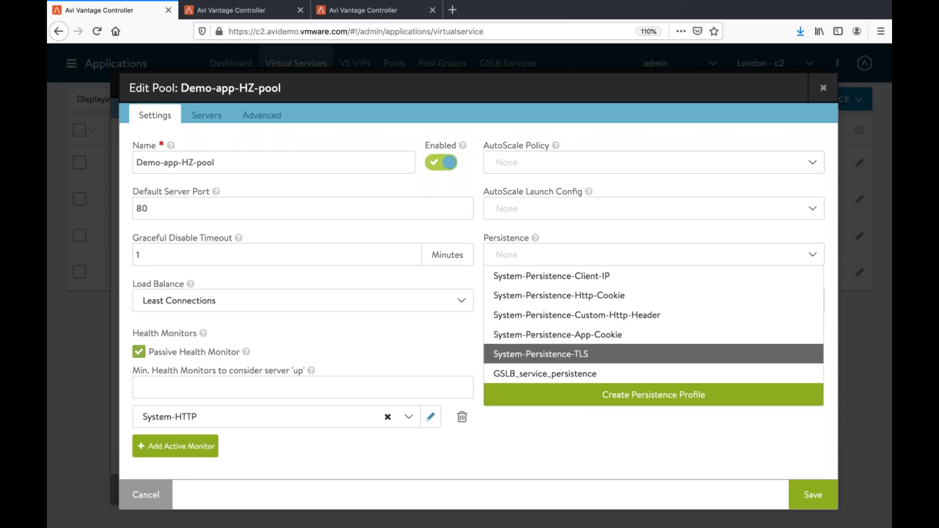
pyautogui.click(586, 452)
pyautogui.scroll(-3, 264, 354)
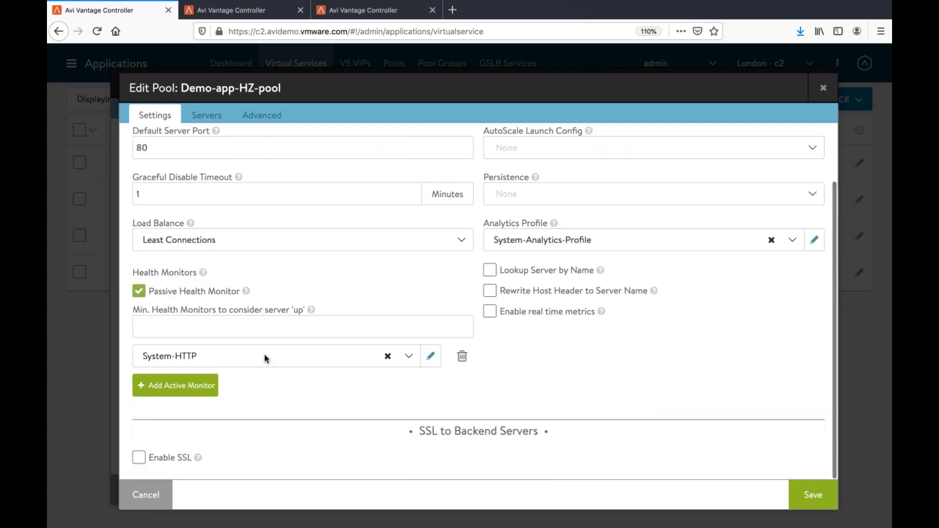
# Browse the available health monitors for a new row, then remove it, keeping only System-HTTP.
pyautogui.click(194, 387)
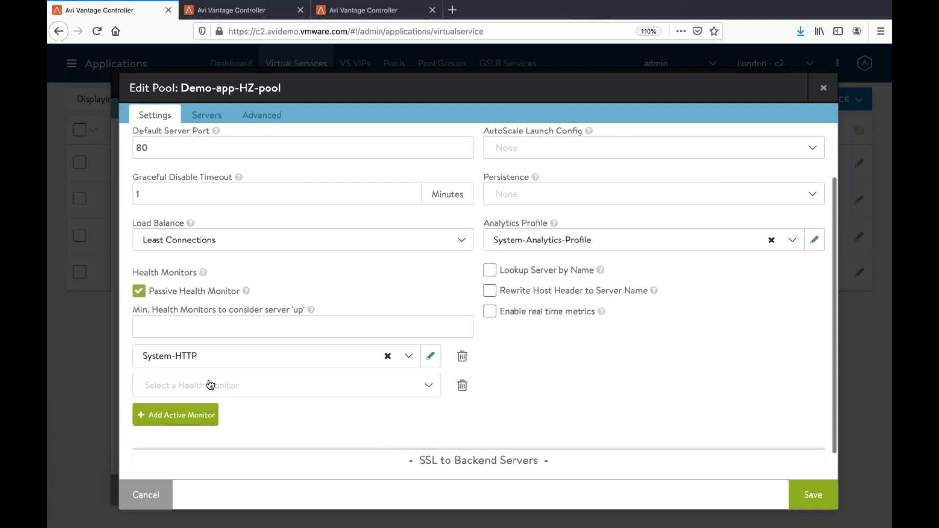
pyautogui.click(209, 385)
pyautogui.scroll(-2, 201, 288)
pyautogui.scroll(2, 201, 287)
pyautogui.scroll(-2, 200, 286)
pyautogui.scroll(-2, 200, 286)
pyautogui.scroll(3, 201, 289)
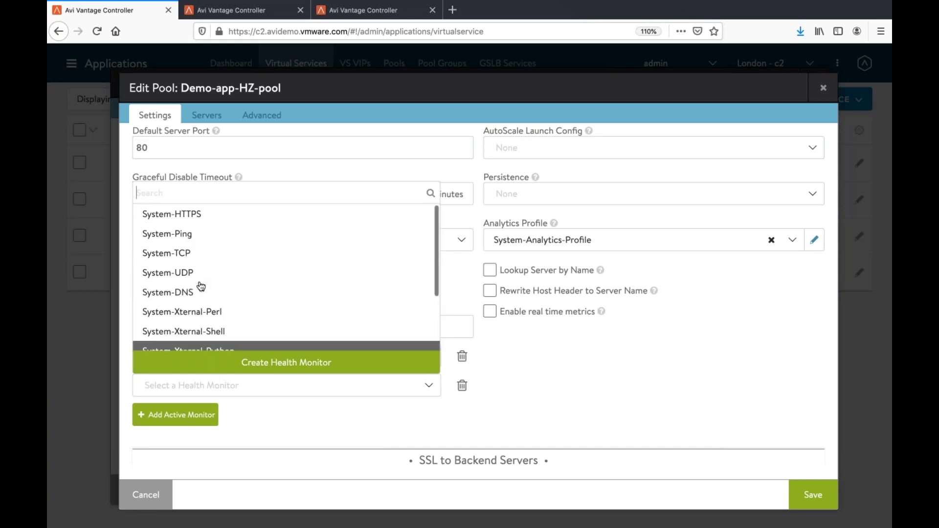
pyautogui.scroll(-3, 210, 298)
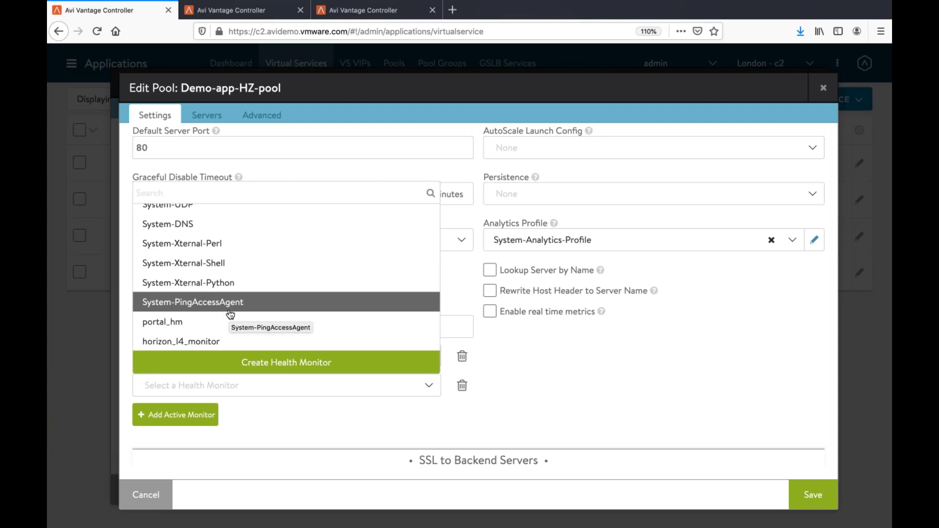
pyautogui.click(539, 374)
pyautogui.scroll(-1, 539, 374)
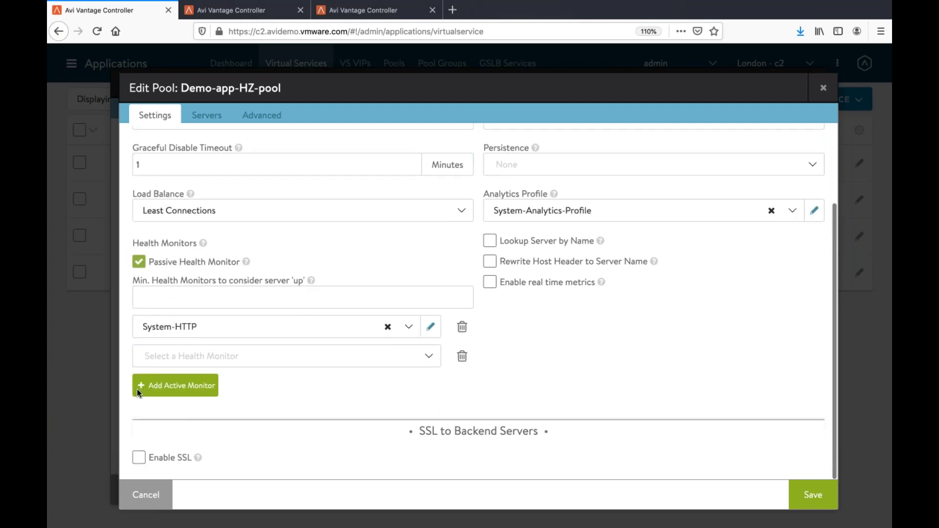
pyautogui.click(458, 365)
# Enable backend SSL to view its profile choices, then turn backend SSL off again.
pyautogui.click(139, 457)
pyautogui.scroll(-3, 290, 427)
pyautogui.scroll(-3, 291, 427)
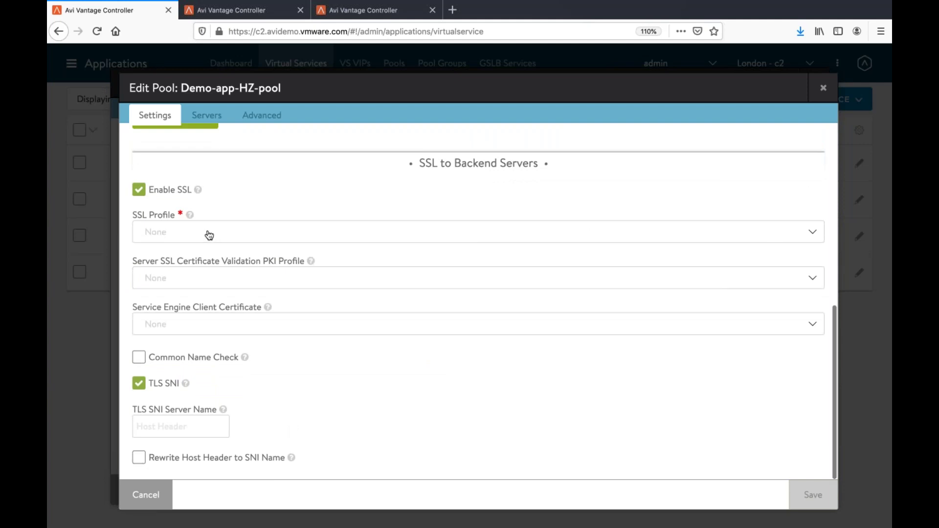
pyautogui.click(191, 235)
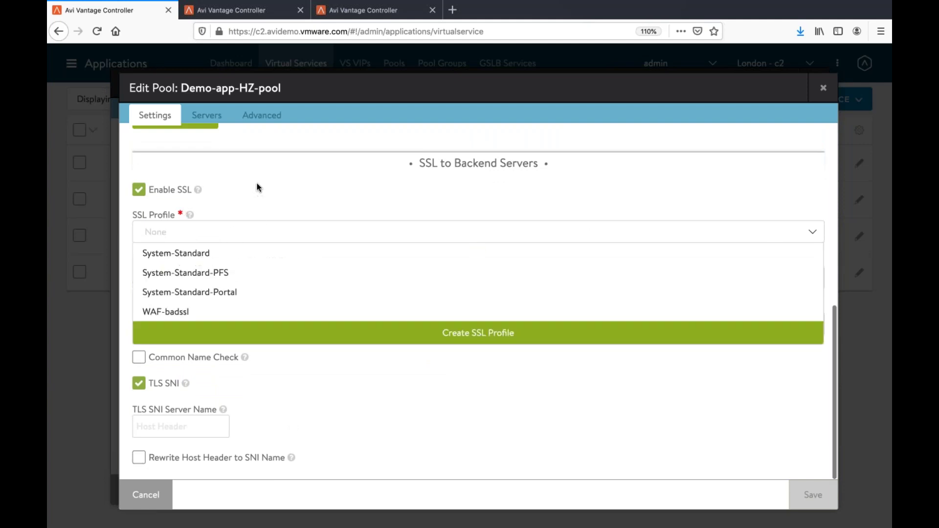
pyautogui.click(139, 191)
# Review the pool's Servers and Advanced tabs, then return to its Settings tab.
pyautogui.click(215, 116)
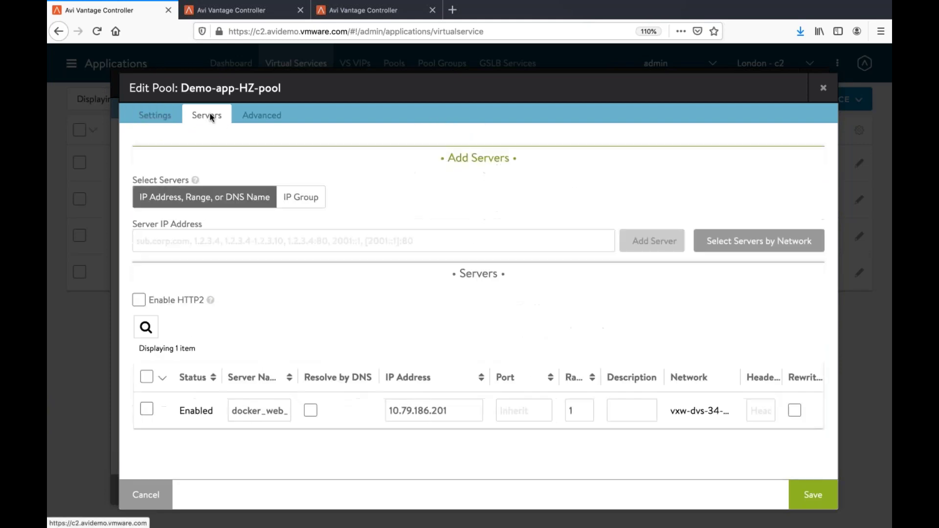
pyautogui.click(262, 117)
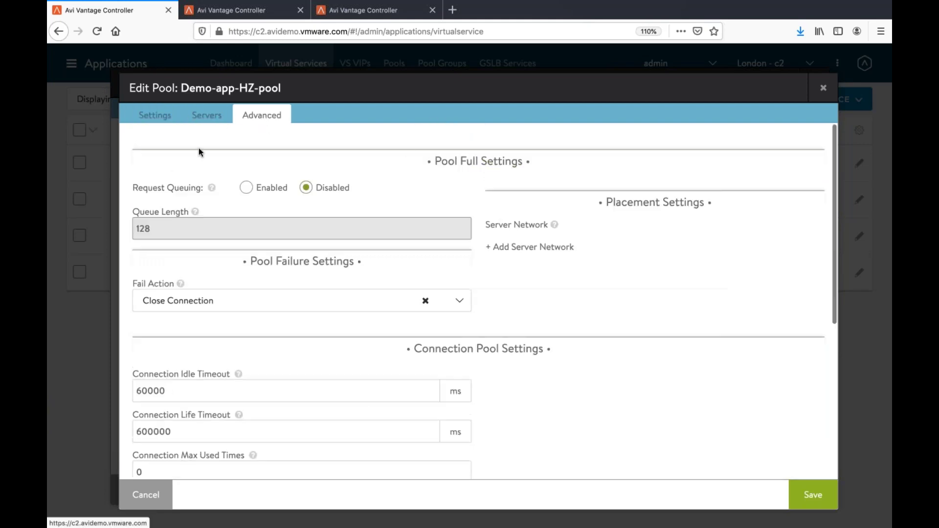
pyautogui.scroll(-3, 484, 303)
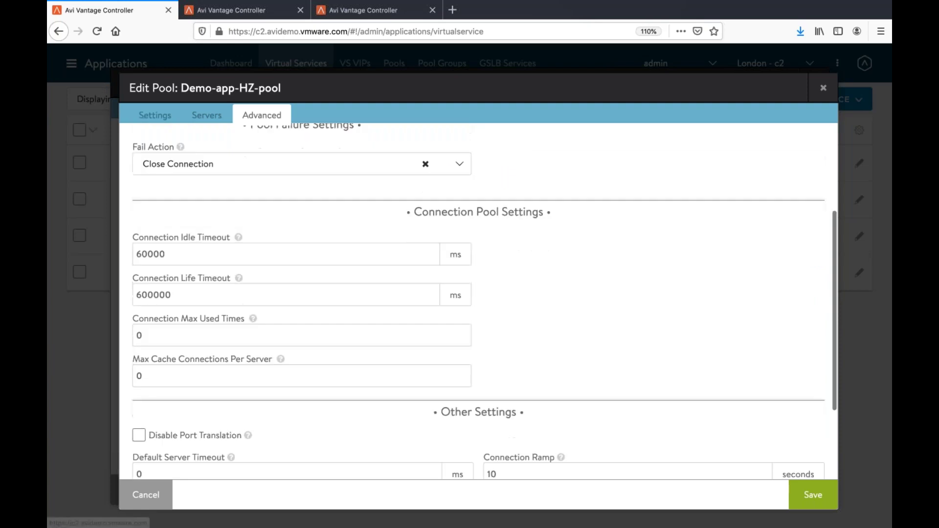
pyautogui.scroll(2, 211, 362)
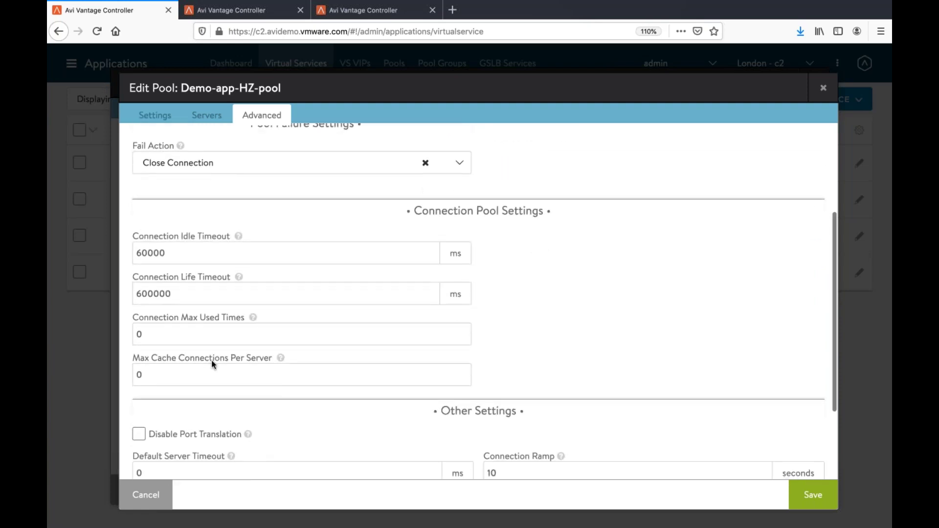
pyautogui.scroll(2, 293, 245)
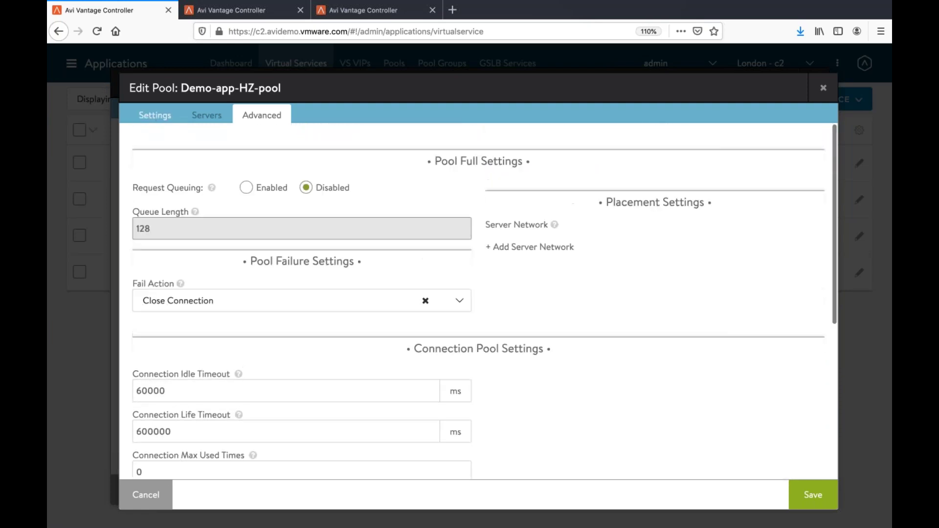
pyautogui.click(155, 116)
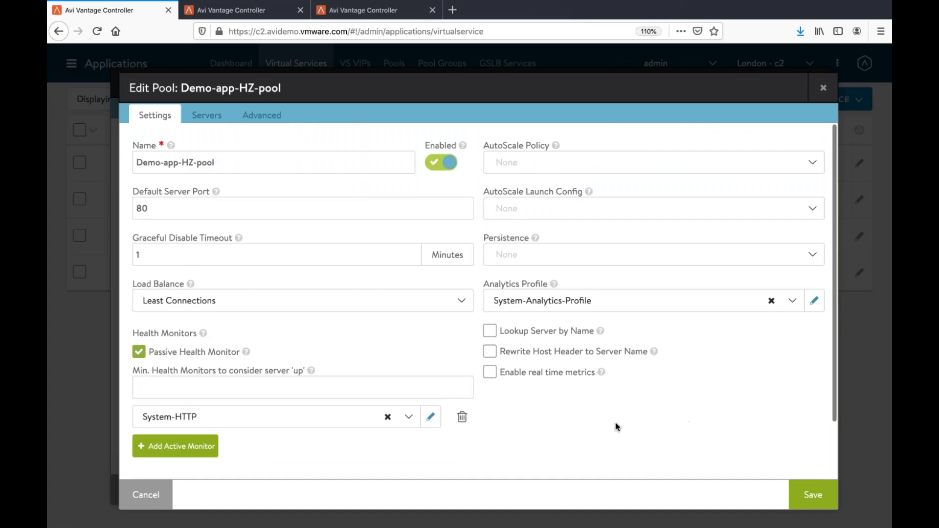
# Cancel the pool editor and list Demo-app-HZ's application profiles, with System-Secure-HTTP current.
pyautogui.click(166, 496)
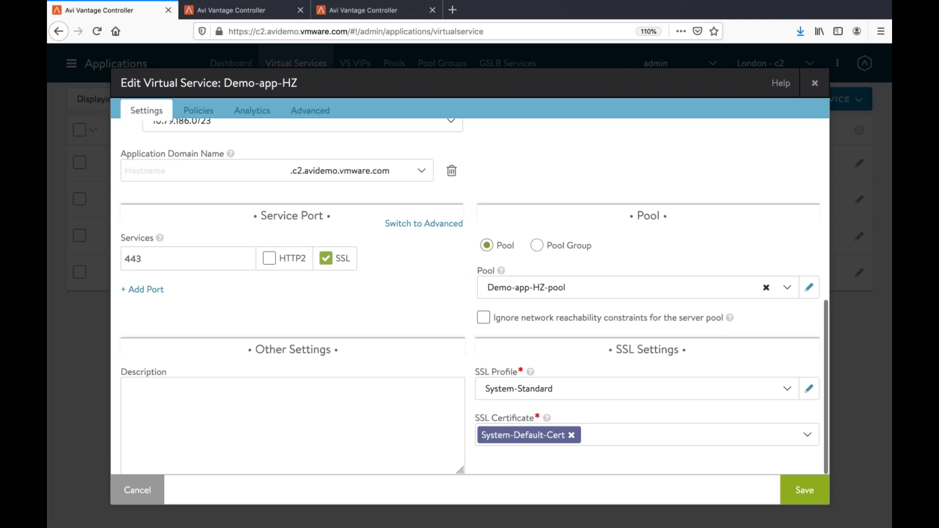
pyautogui.scroll(6, 457, 288)
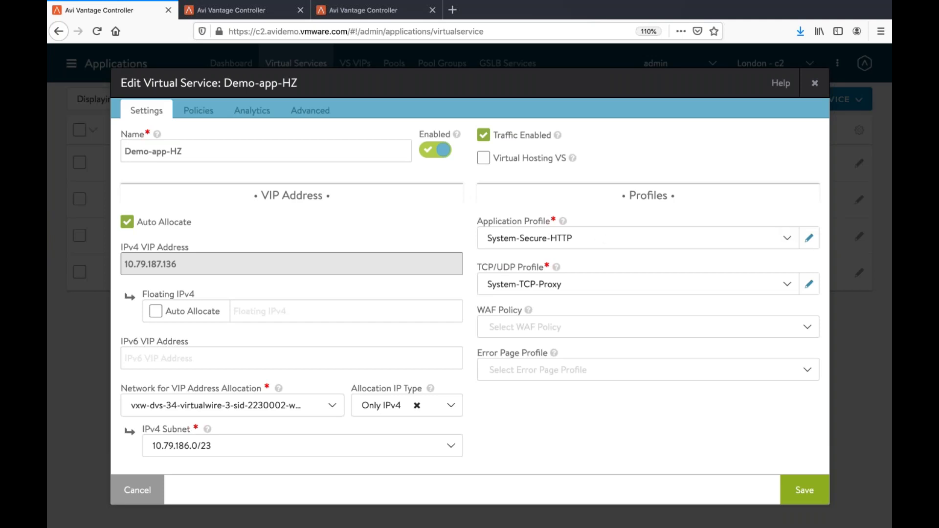
pyautogui.scroll(-5, 588, 248)
pyautogui.scroll(5, 589, 248)
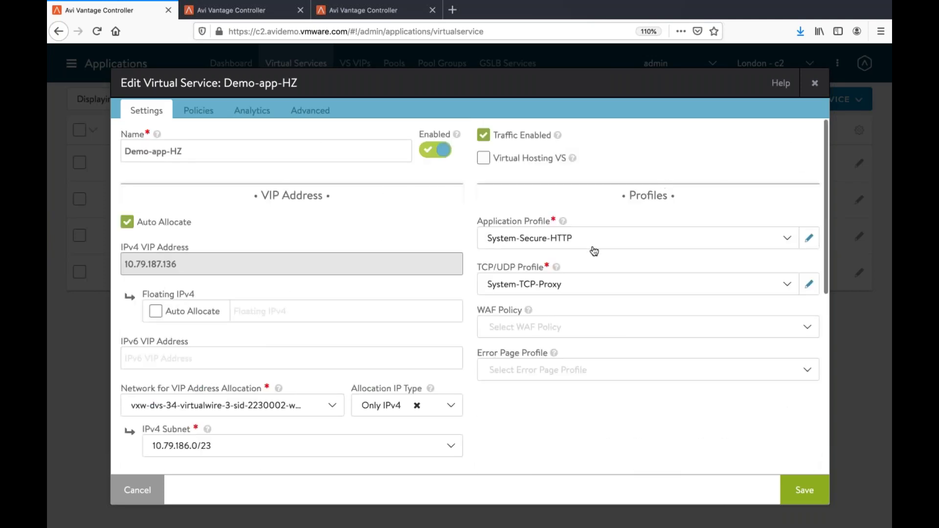
pyautogui.click(588, 247)
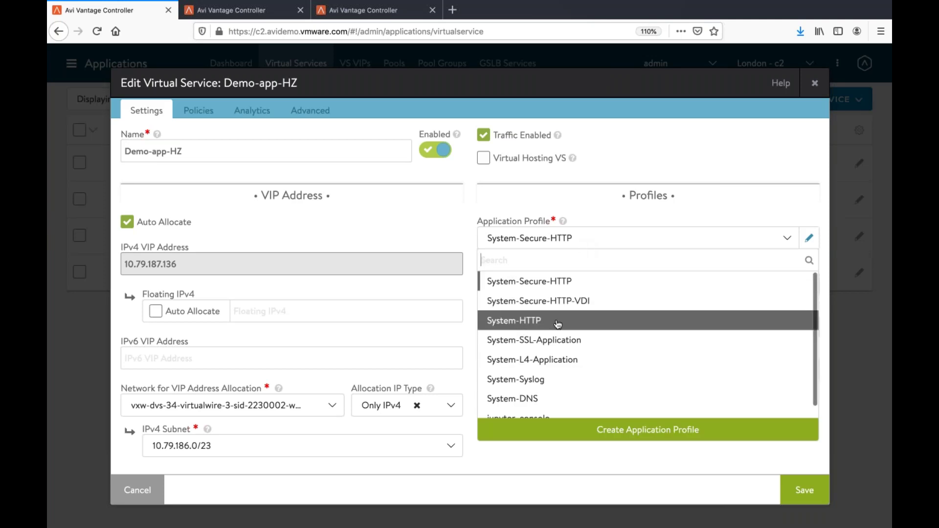
pyautogui.scroll(-1, 561, 326)
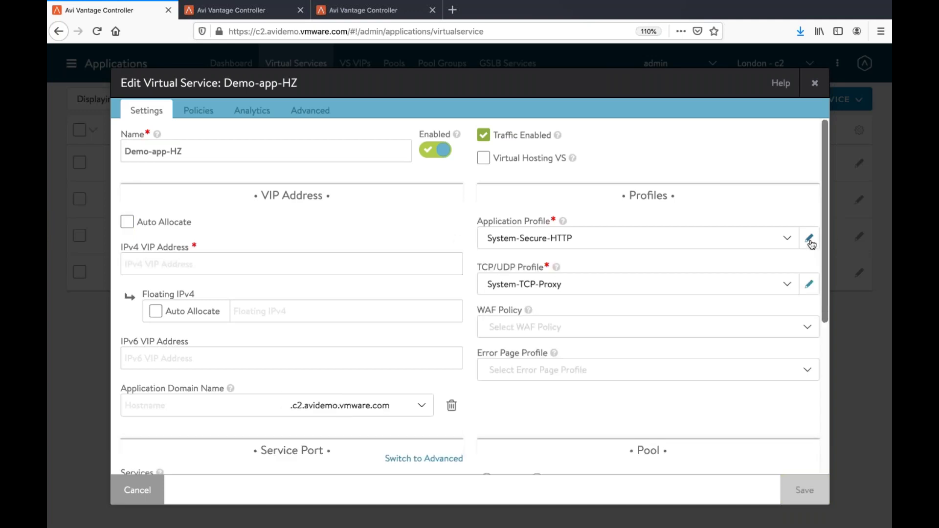
# Review System-Secure-HTTP's Security, Compression, Caching and DDoS settings, then cancel without changes.
pyautogui.click(809, 240)
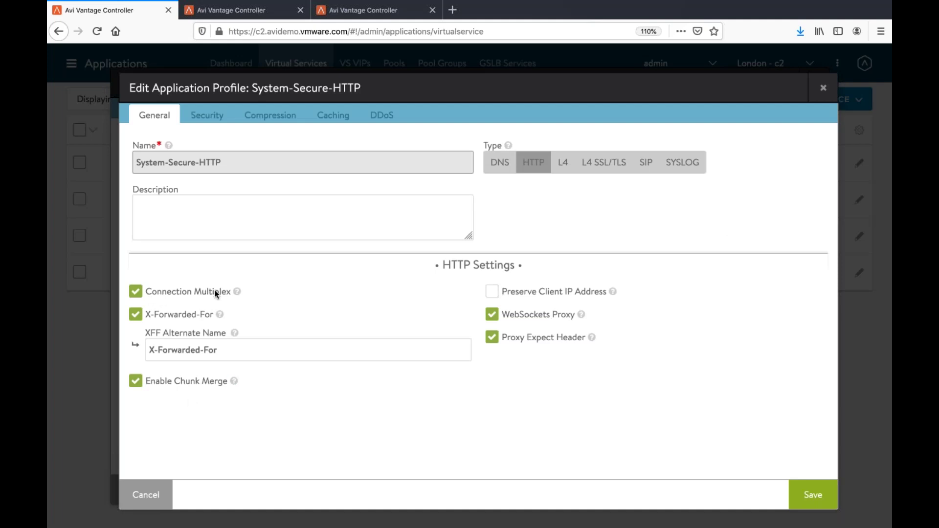
pyautogui.click(210, 109)
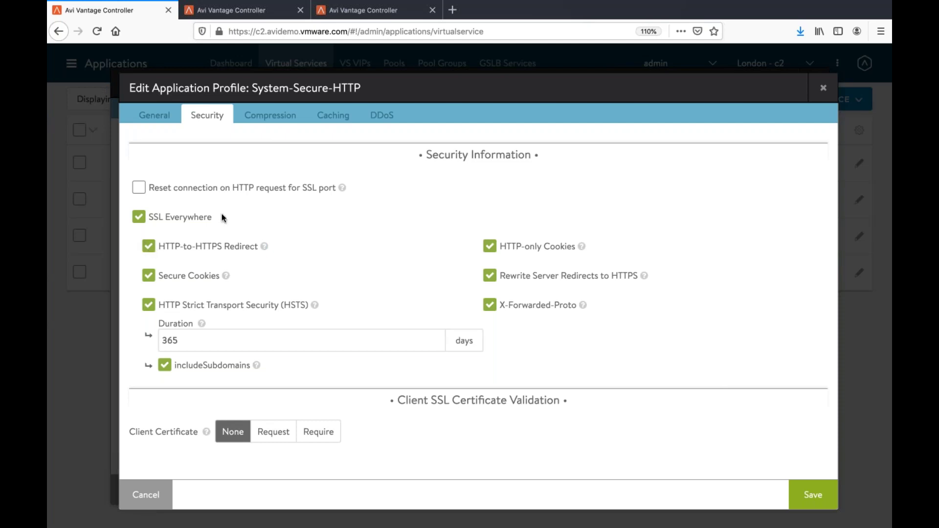
pyautogui.doubleClick(165, 247)
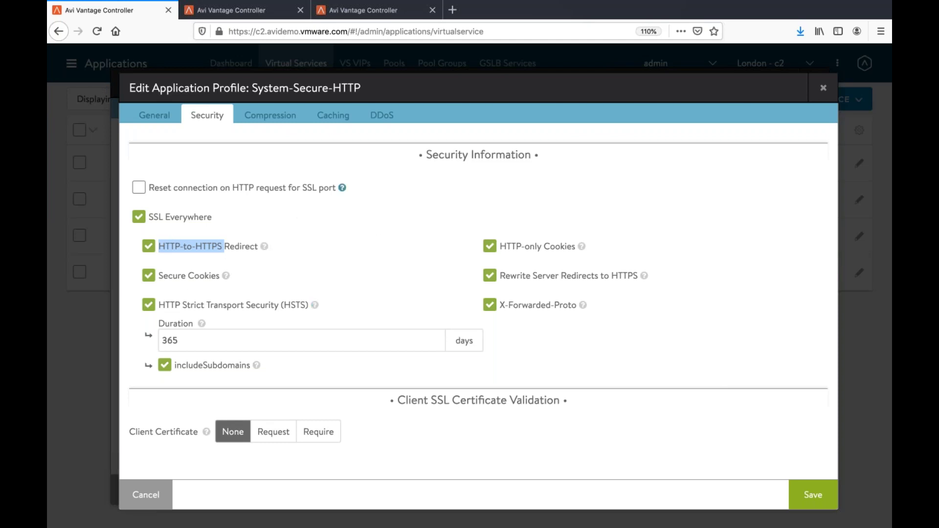
pyautogui.click(270, 115)
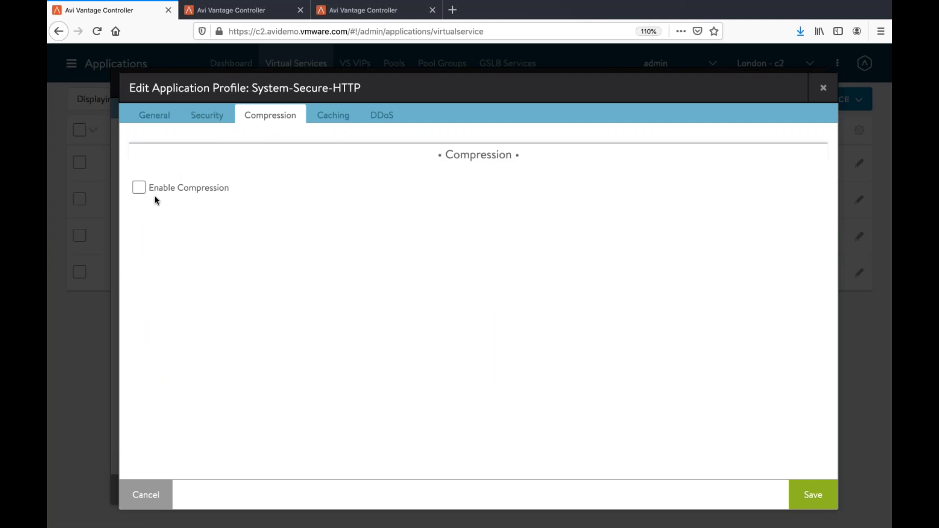
pyautogui.click(332, 115)
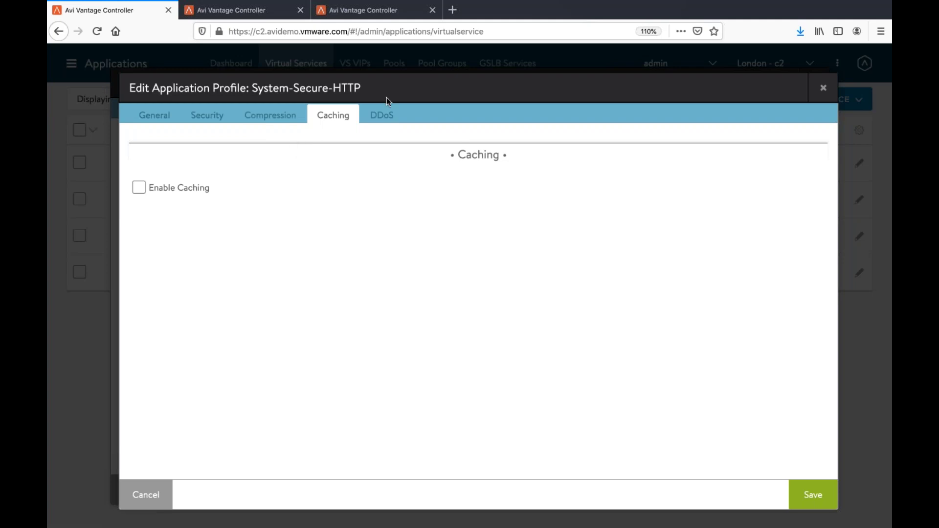
pyautogui.click(388, 115)
pyautogui.scroll(-1, 479, 301)
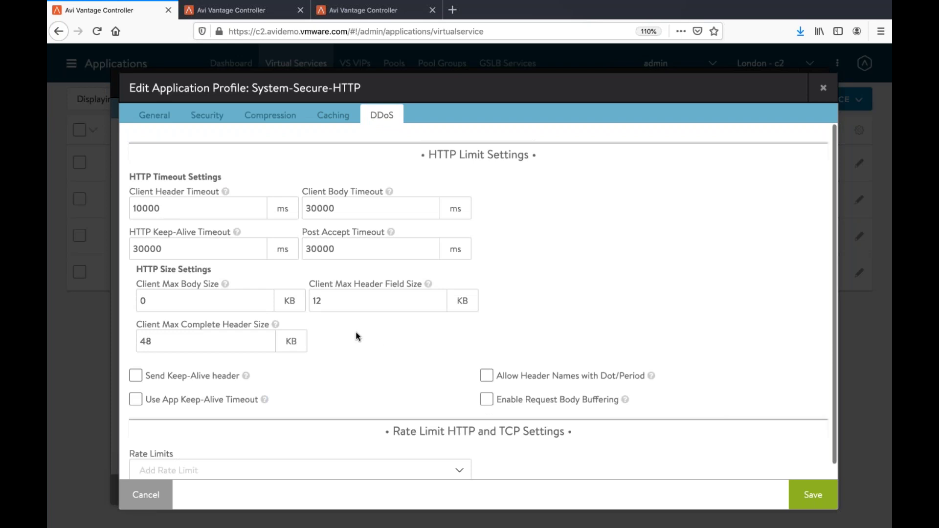
pyautogui.scroll(-1, 356, 336)
pyautogui.scroll(1, 357, 335)
pyautogui.click(148, 498)
# Browse the WAF policy list without choosing one, then switch to Demo-app-HZ's Policies tab.
pyautogui.scroll(-3, 554, 295)
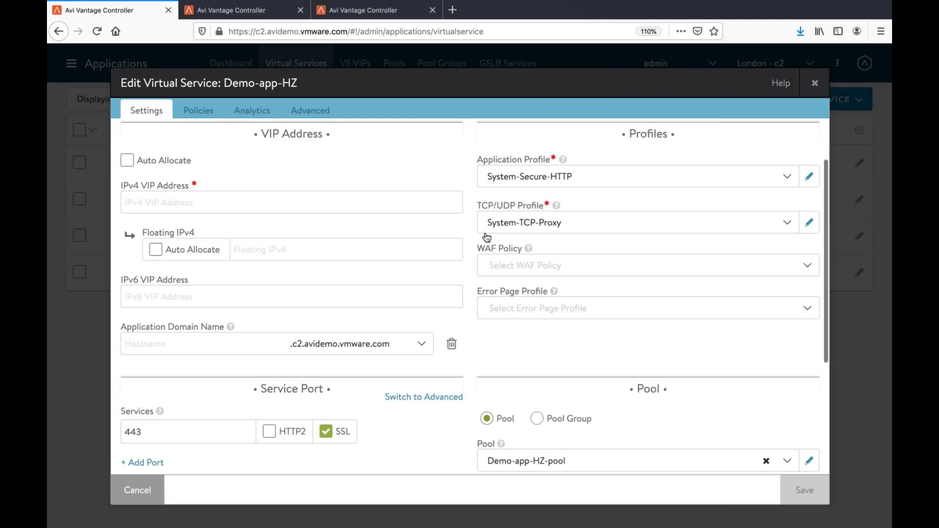
pyautogui.scroll(-1, 536, 239)
pyautogui.scroll(-1, 536, 239)
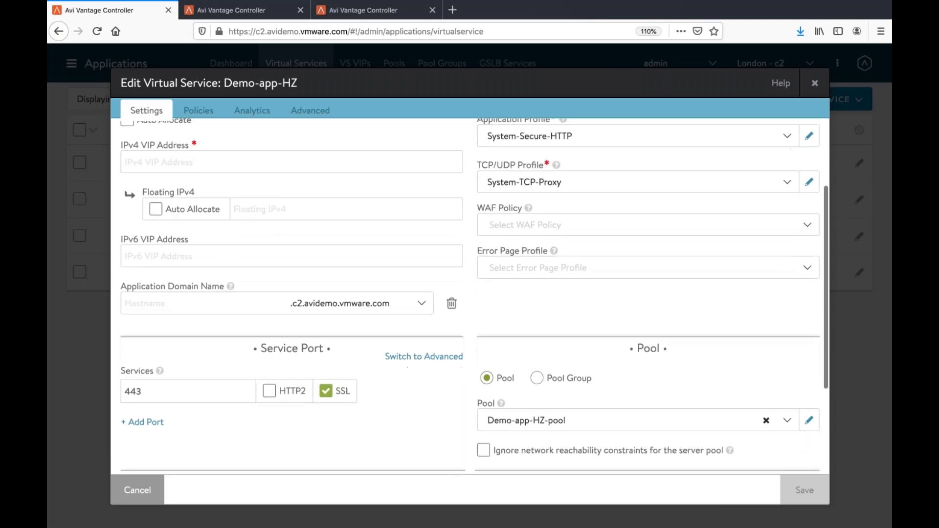
pyautogui.click(510, 223)
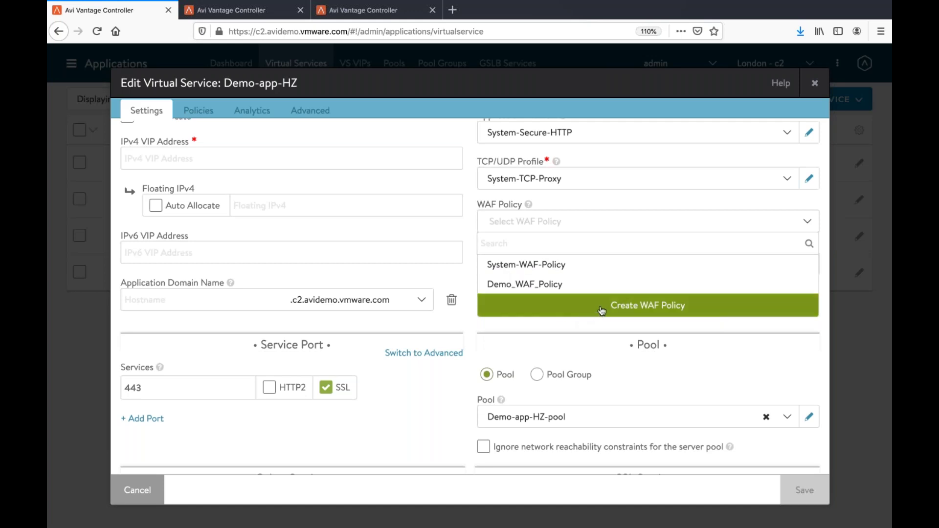
pyautogui.click(606, 336)
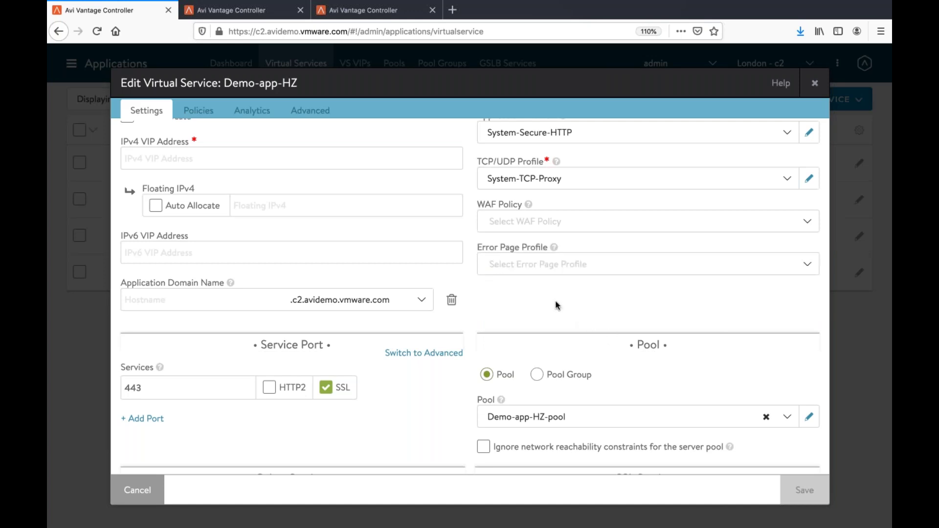
pyautogui.scroll(-3, 545, 300)
pyautogui.scroll(5, 545, 300)
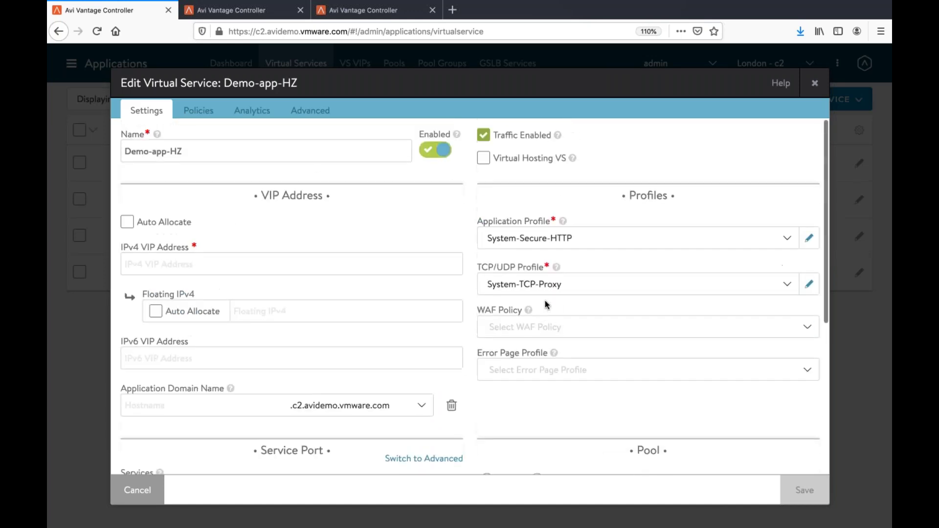
pyautogui.click(201, 114)
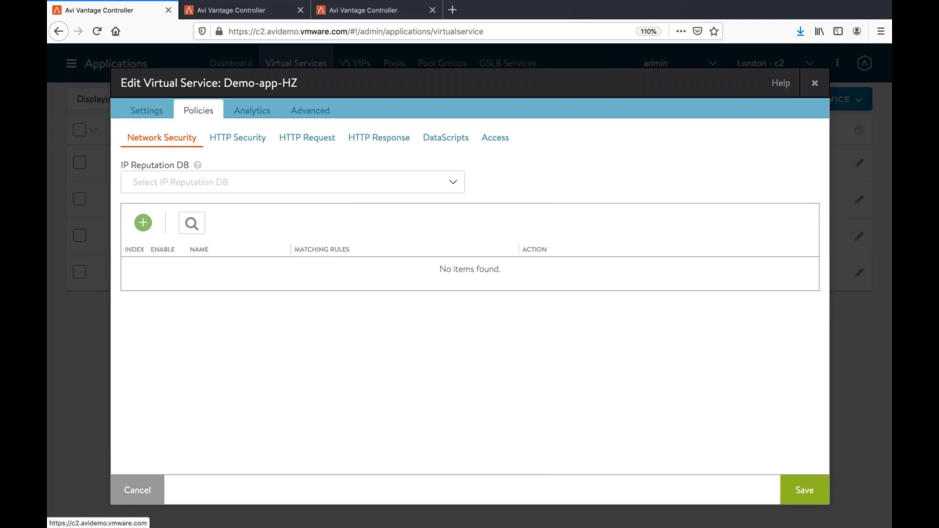
# Start a draft network security rule and browse its match types without adding one.
pyautogui.click(238, 139)
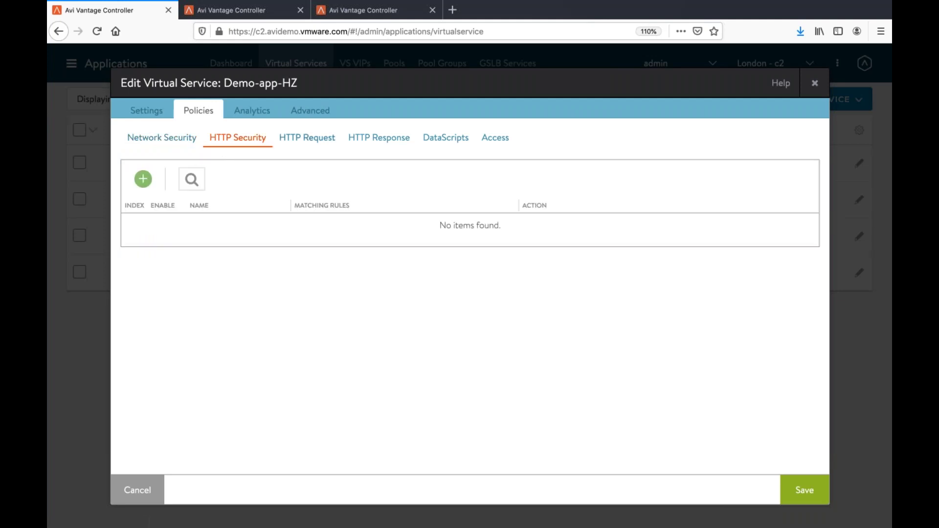
pyautogui.click(145, 141)
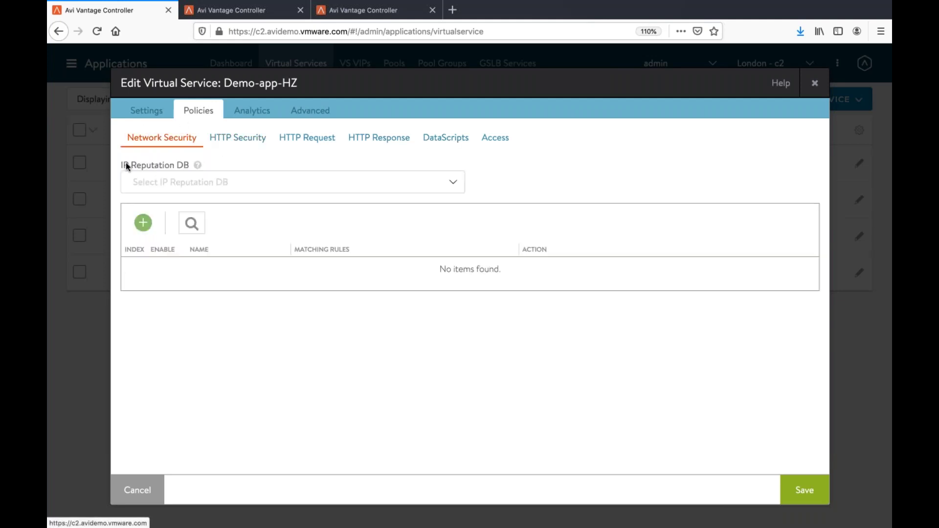
pyautogui.click(143, 224)
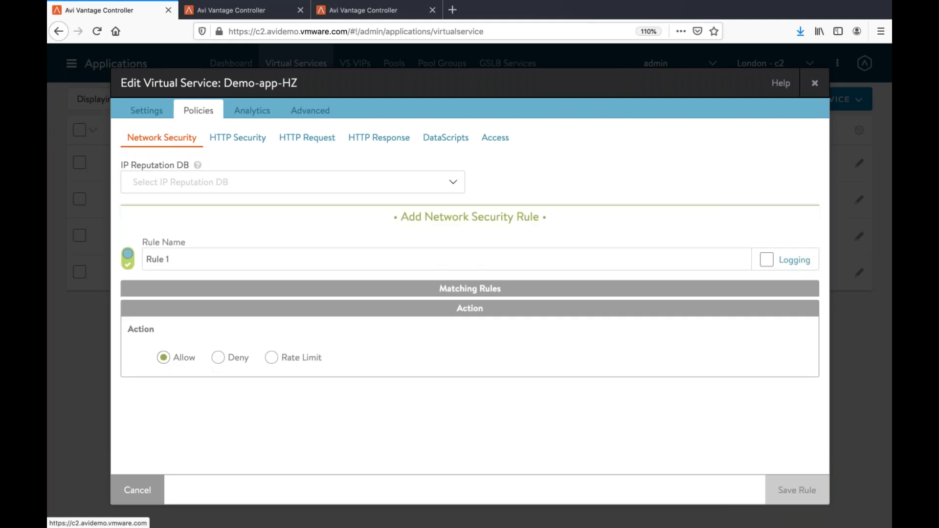
pyautogui.click(202, 318)
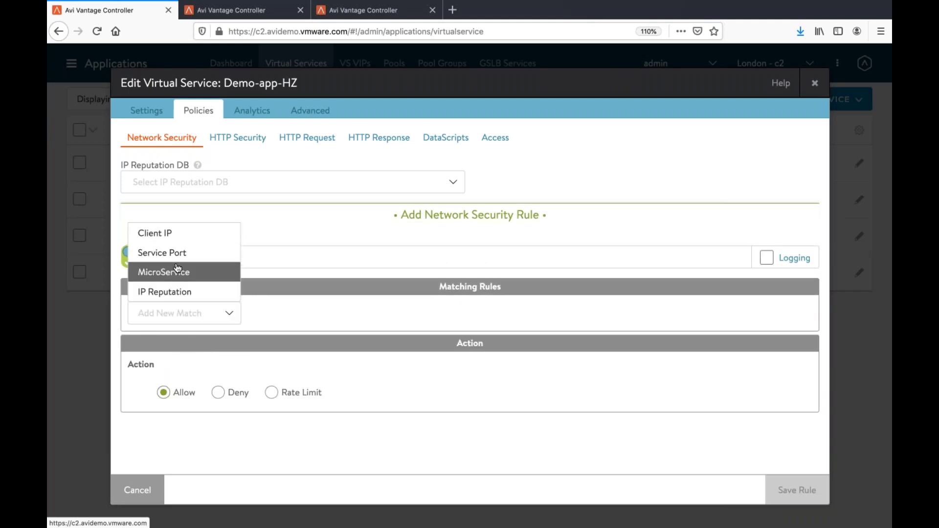
pyautogui.click(282, 312)
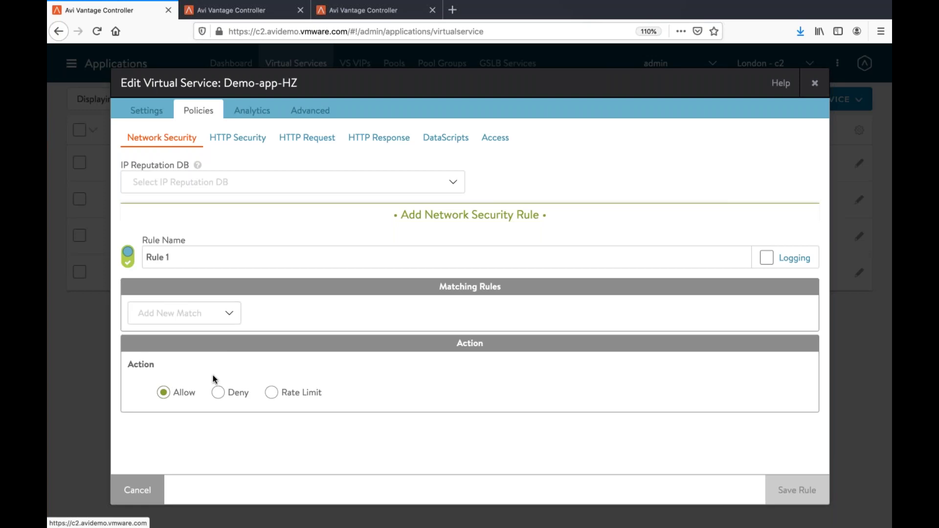
# Set the IP reputation database to System-IPReputation-Webroot-DB and discard the draft network security rule.
pyautogui.click(200, 191)
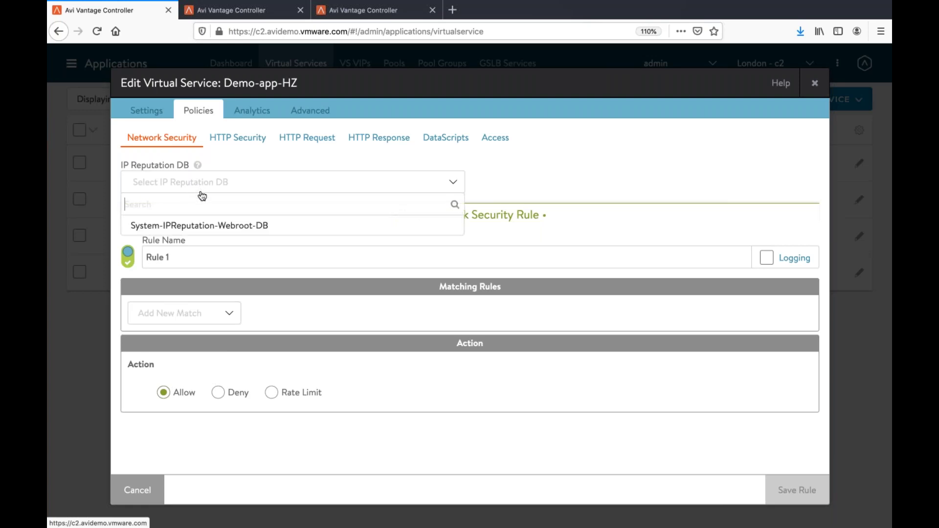
pyautogui.click(198, 226)
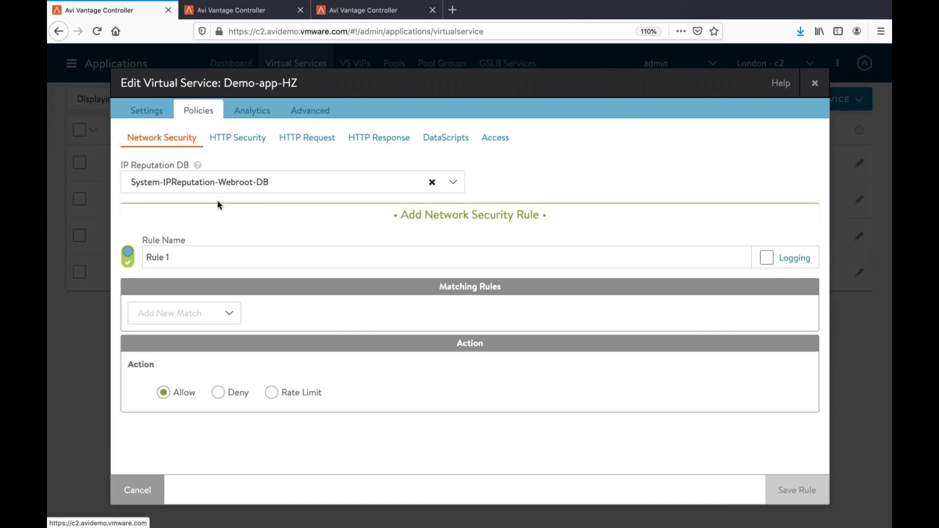
pyautogui.click(248, 140)
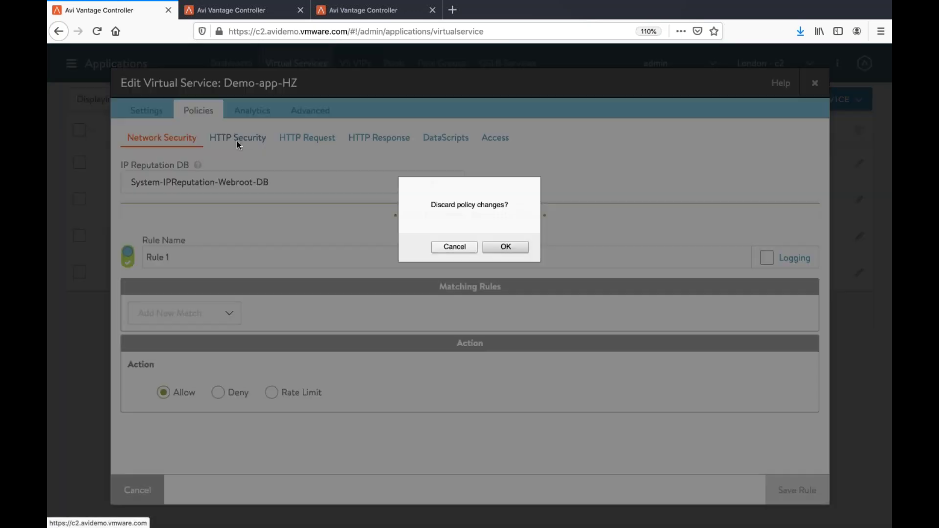
pyautogui.click(503, 245)
pyautogui.click(174, 141)
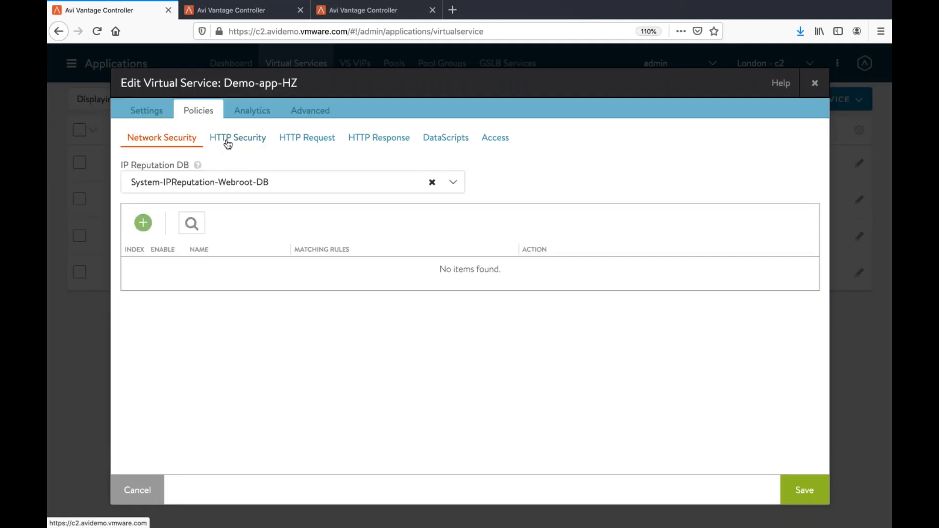
pyautogui.click(240, 141)
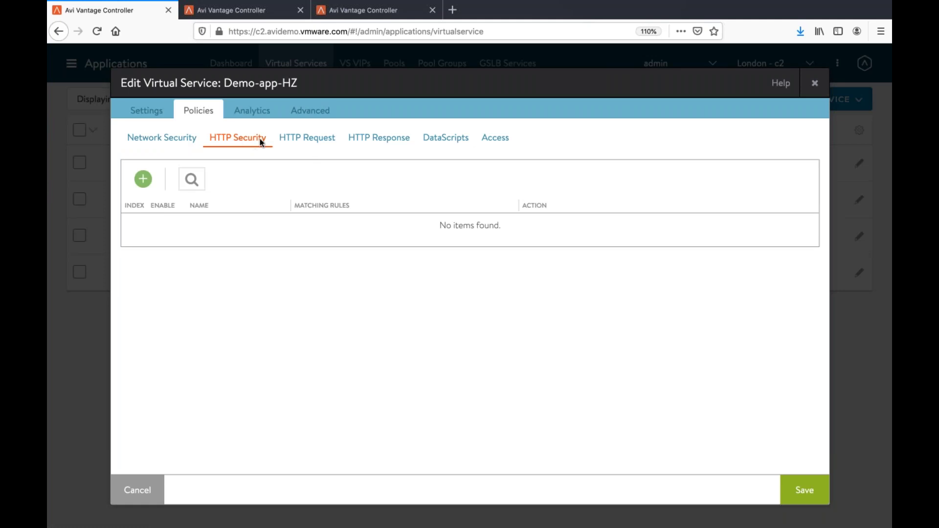
# Draft an HTTP security rule matching Path Contains with an Allow action.
pyautogui.click(142, 179)
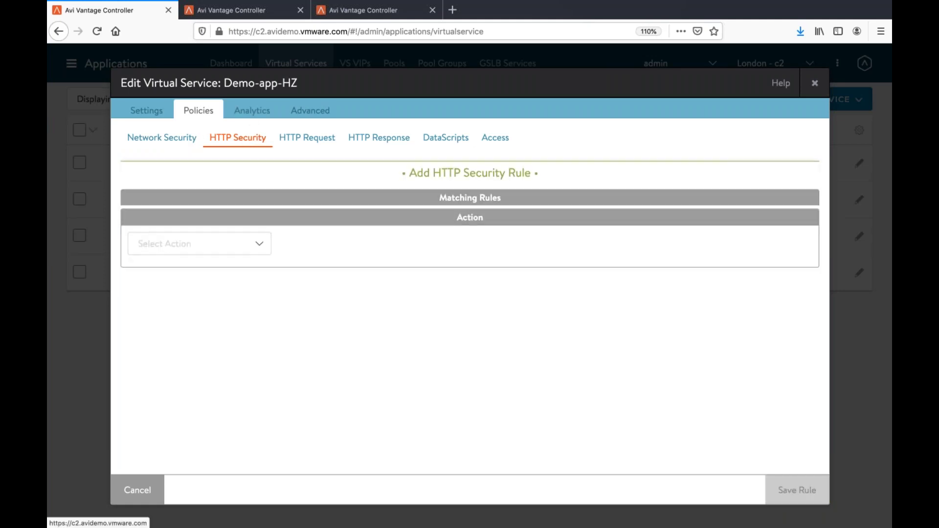
pyautogui.click(235, 266)
pyautogui.scroll(-1, 177, 399)
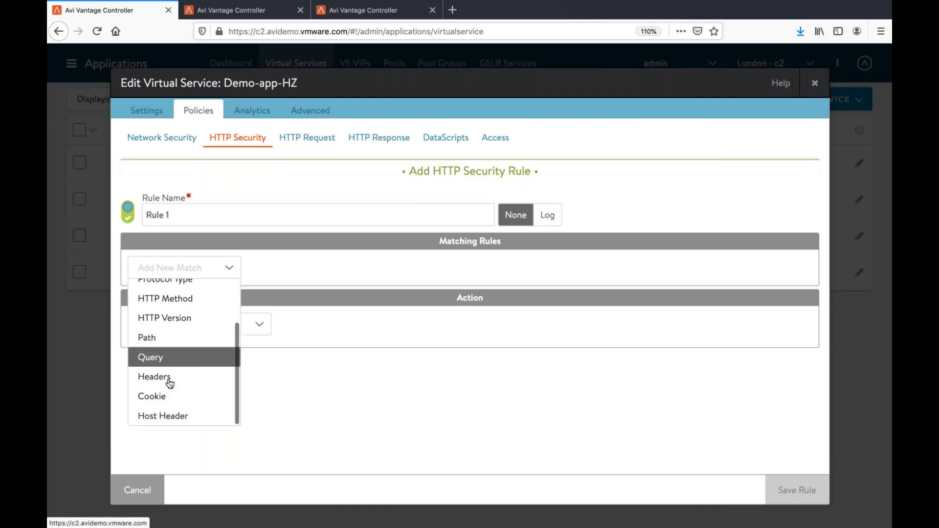
pyautogui.click(179, 342)
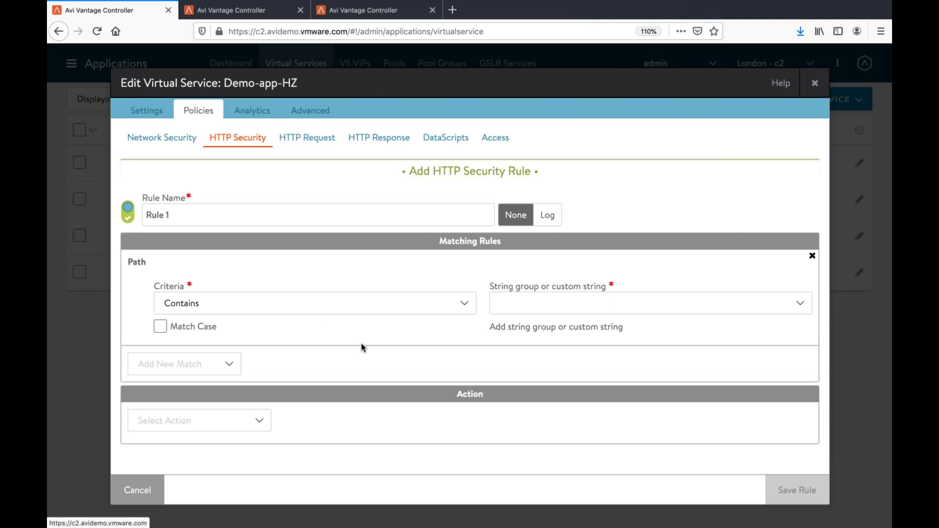
pyautogui.click(322, 309)
pyautogui.scroll(-2, 218, 215)
pyautogui.scroll(1, 218, 220)
pyautogui.click(340, 336)
pyautogui.click(187, 427)
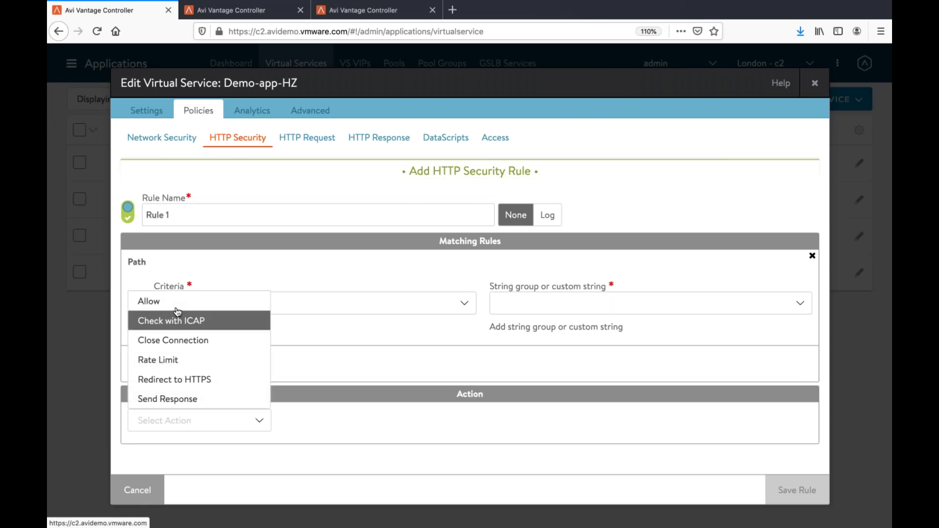
pyautogui.click(186, 300)
pyautogui.click(240, 430)
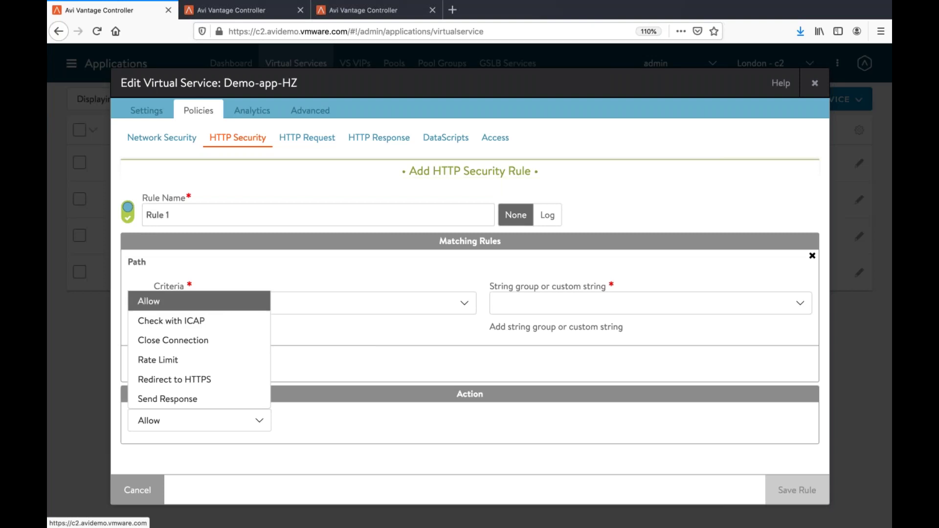
pyautogui.click(314, 368)
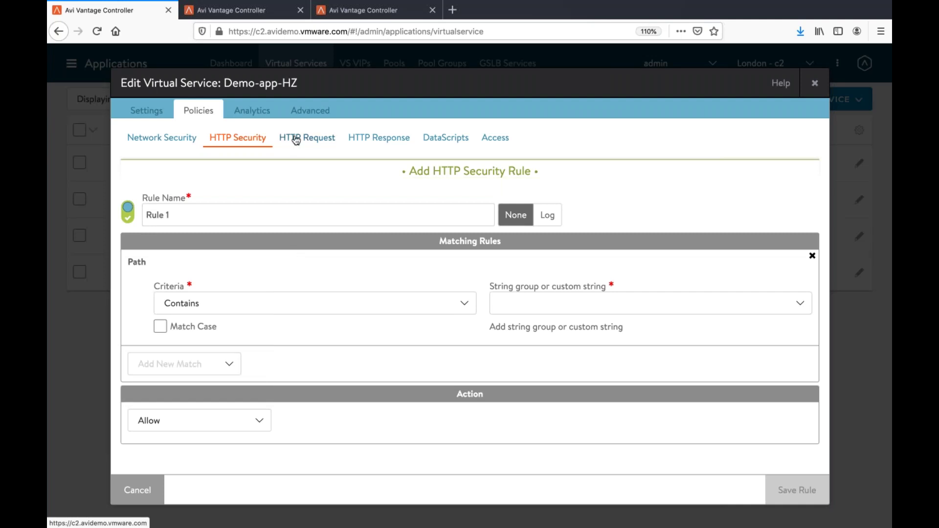
# Discard the draft rule and view the HTTP Response and DataScripts policy lists.
pyautogui.click(293, 138)
pyautogui.click(505, 247)
pyautogui.click(397, 143)
pyautogui.click(450, 144)
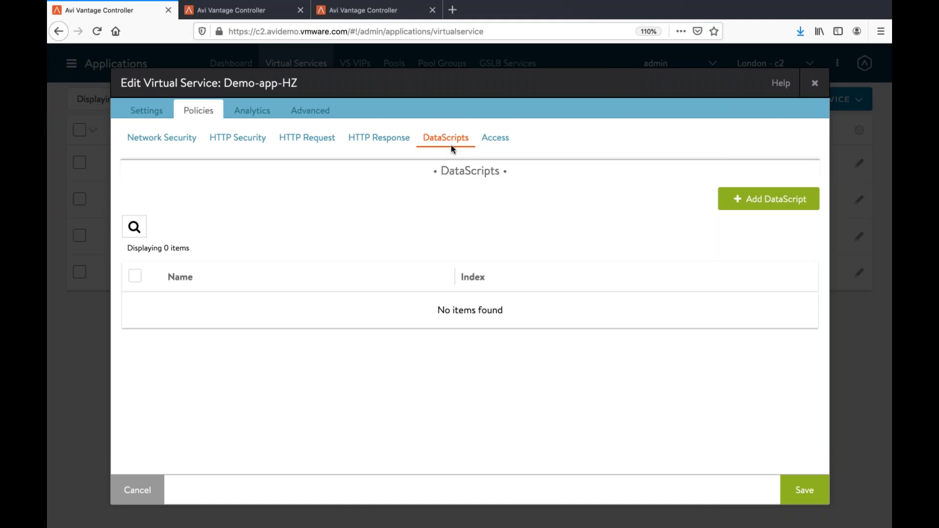
# Glance over the Access, Analytics and Advanced tabs, then close Demo-app-HZ's editor discarding changes.
pyautogui.click(494, 142)
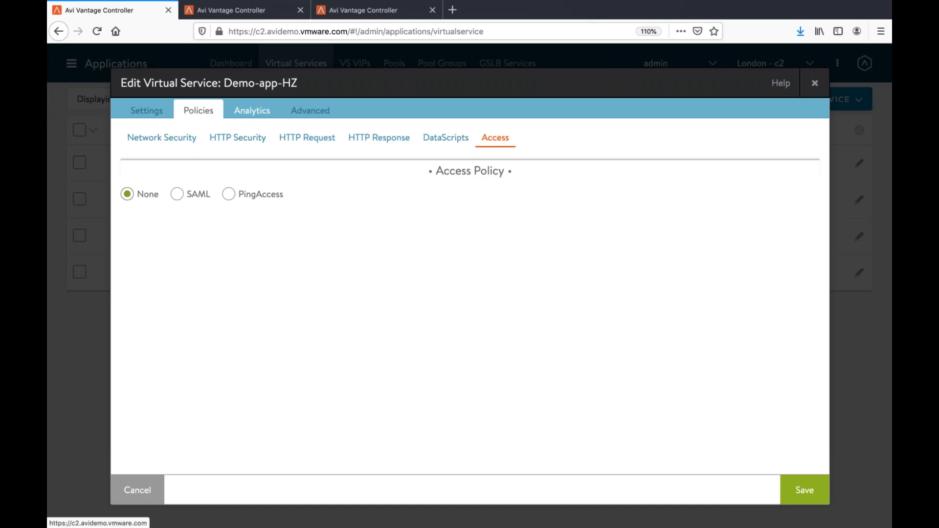
pyautogui.click(276, 117)
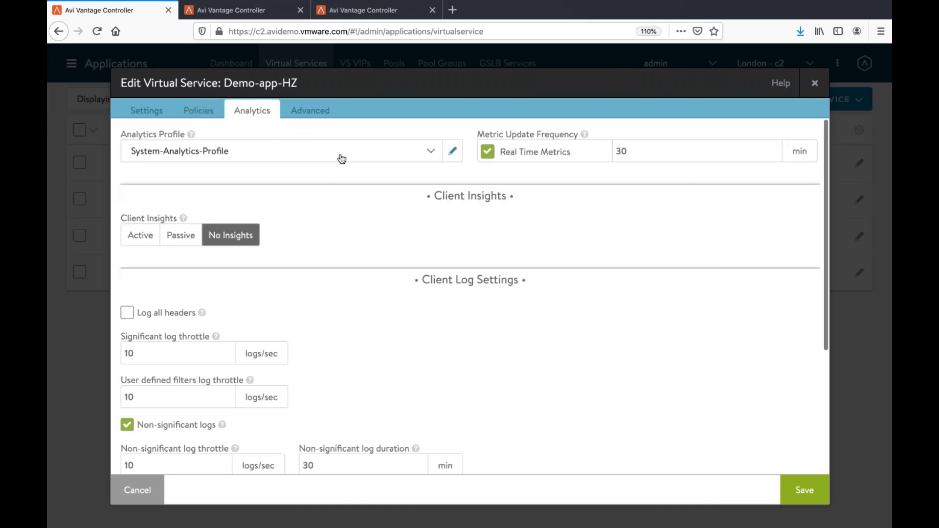
pyautogui.click(310, 110)
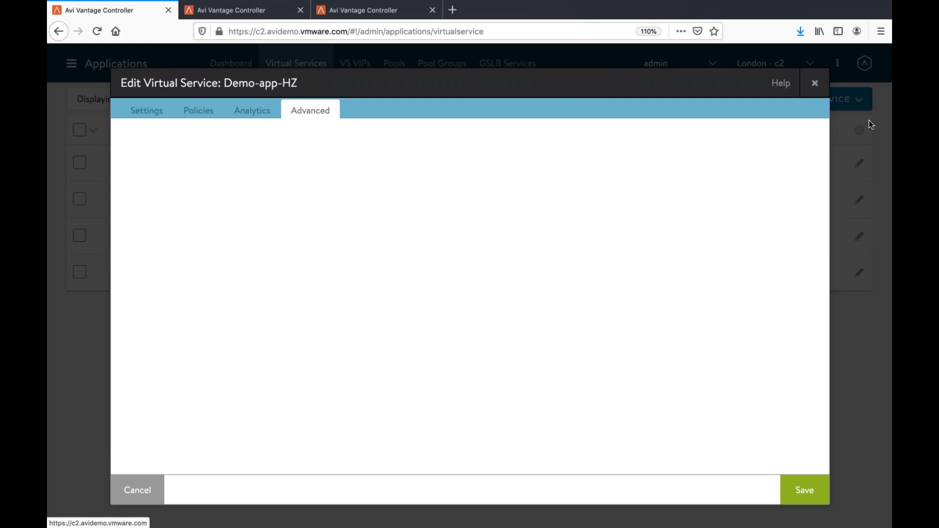
pyautogui.click(815, 84)
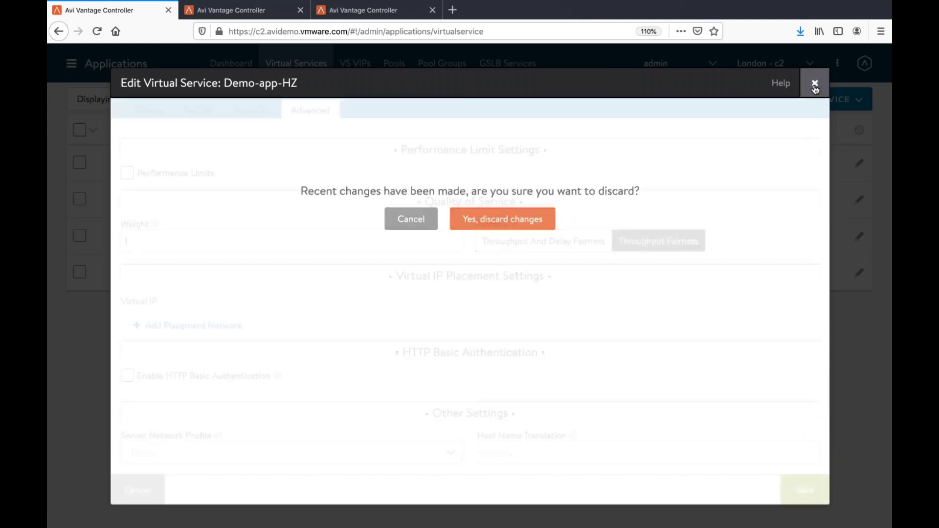
pyautogui.click(498, 228)
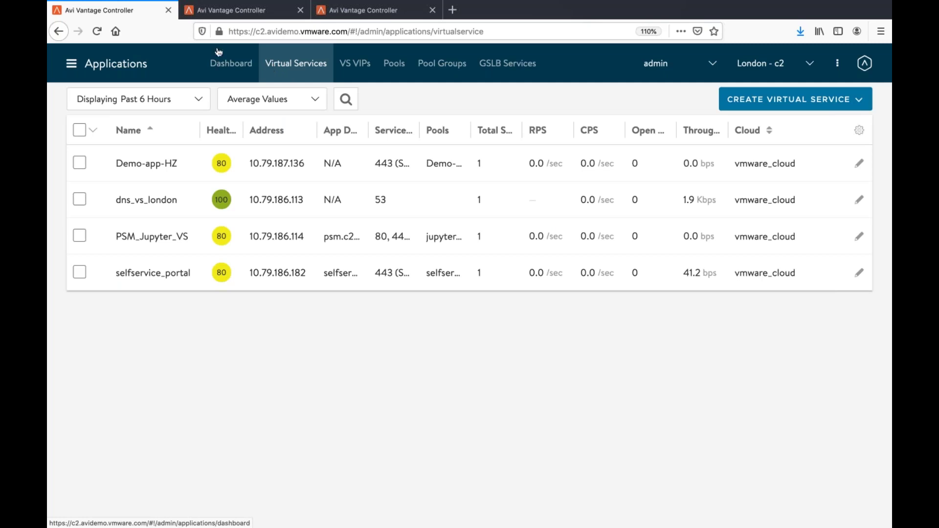
# Show the Avi-DemoAvi-VS analytics page and inspect its 71 ms End to End Timing chart.
pyautogui.click(232, 14)
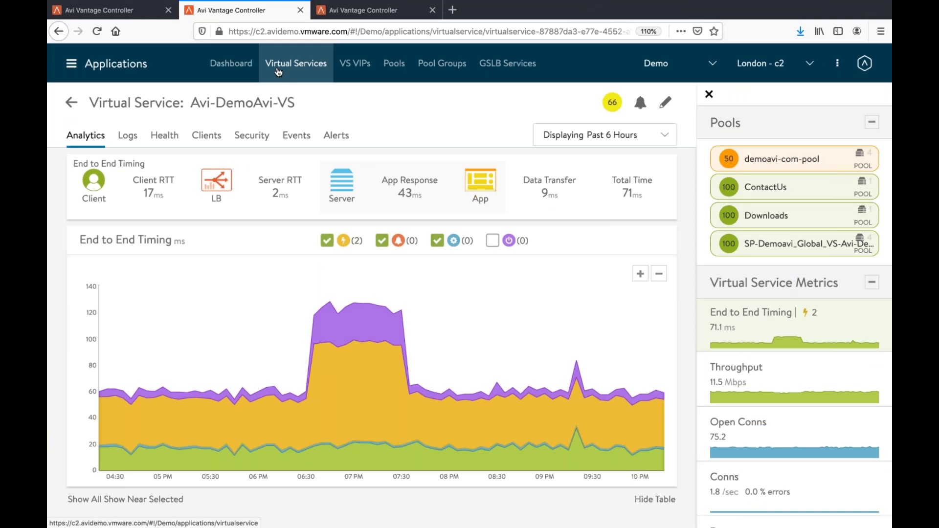
pyautogui.moveTo(131, 105)
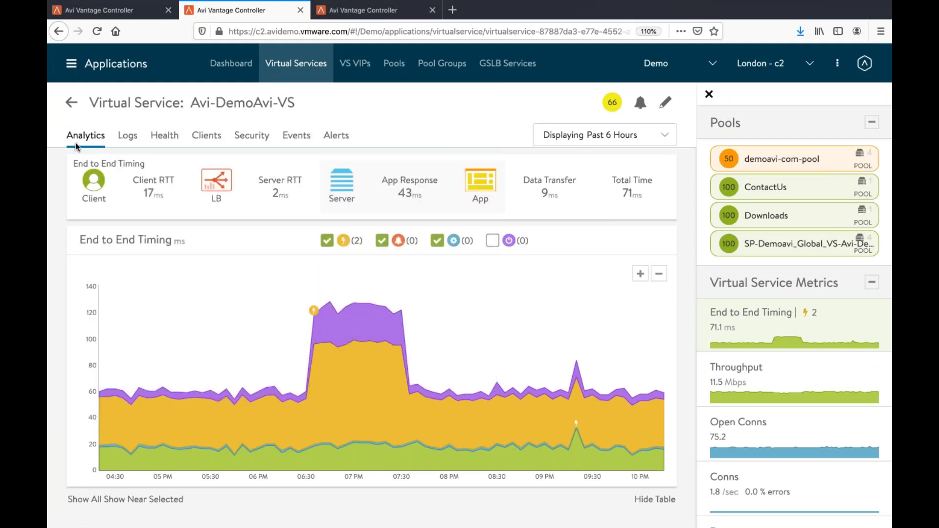
pyautogui.moveTo(115, 300)
pyautogui.click(602, 134)
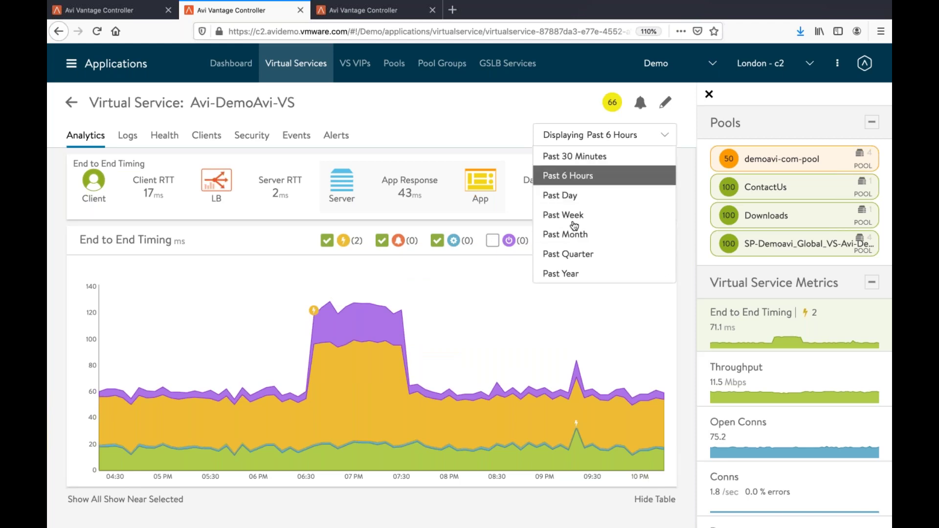
pyautogui.click(451, 121)
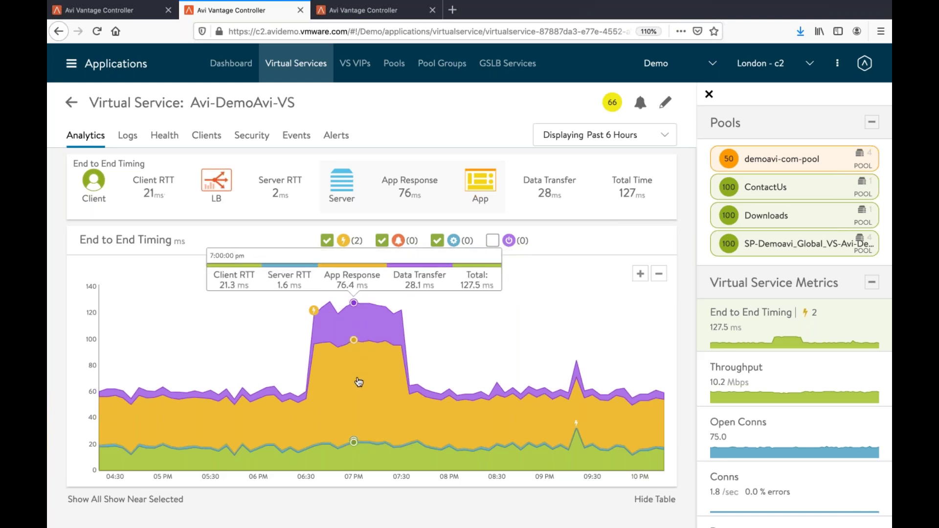
pyautogui.click(362, 306)
# Switch Avi-DemoAvi-VS to its request logs and look over the list.
pyautogui.click(123, 141)
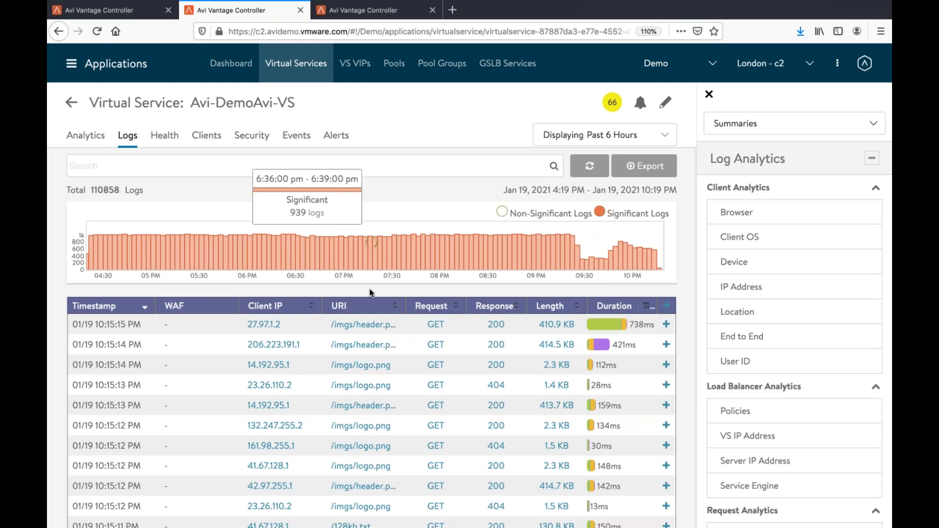
pyautogui.scroll(-3, 398, 383)
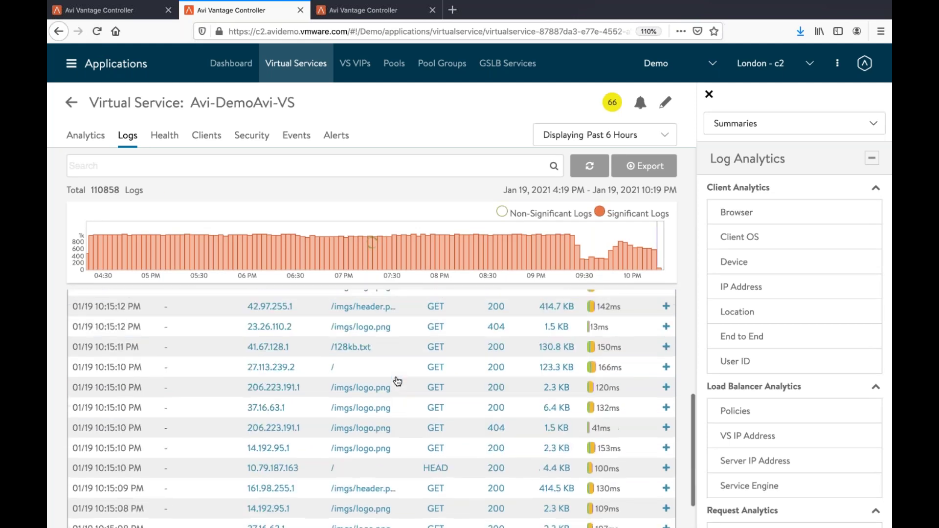
pyautogui.scroll(3, 398, 383)
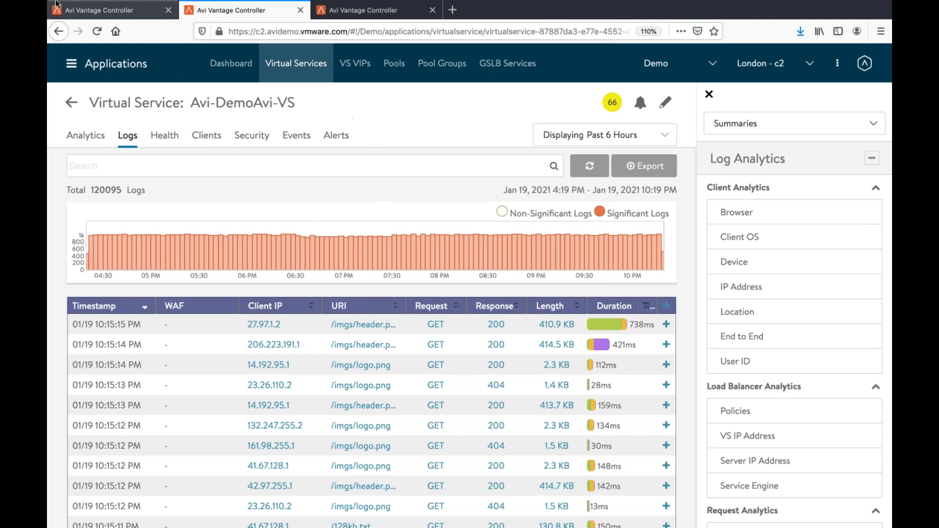
pyautogui.scroll(-2, 387, 443)
pyautogui.scroll(2, 394, 418)
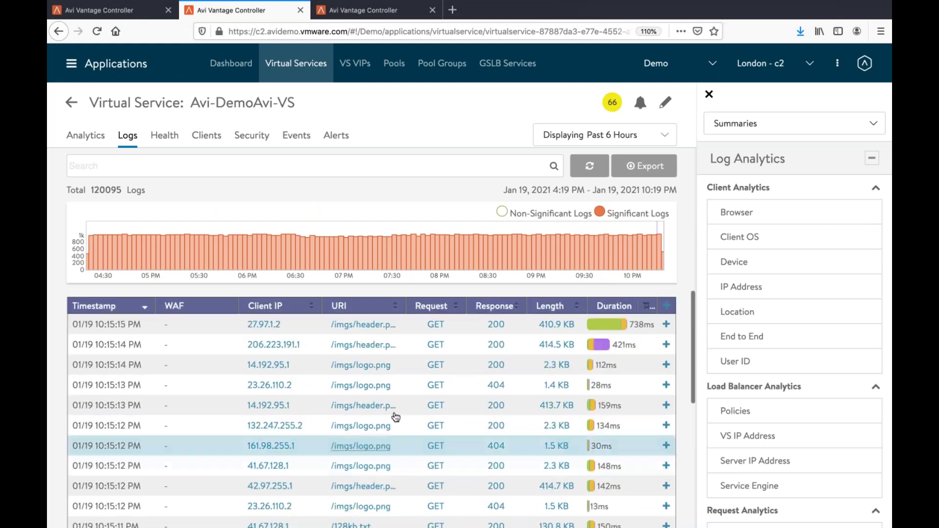
# Expand the 10:15:15 PM /imgs/header.png log entry, resetting page zoom and restoring it to 110%.
pyautogui.click(665, 325)
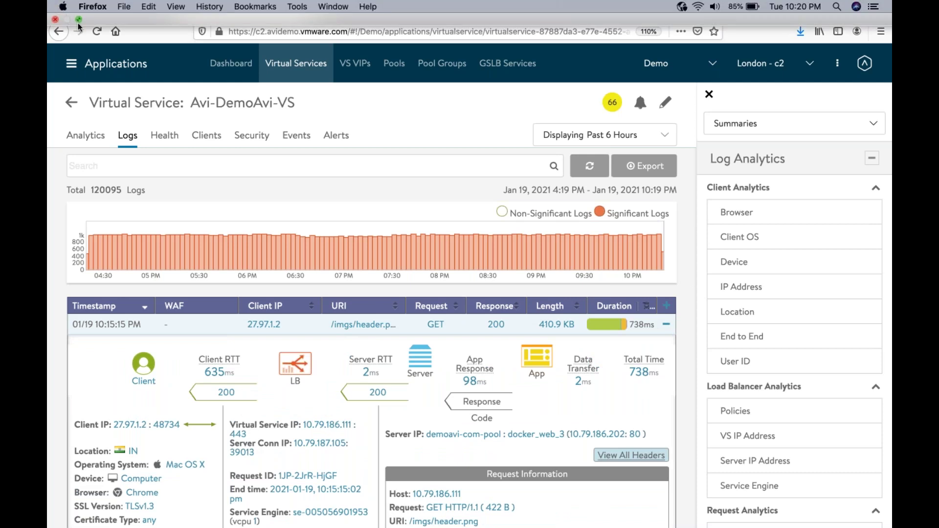
pyautogui.press('super+0')
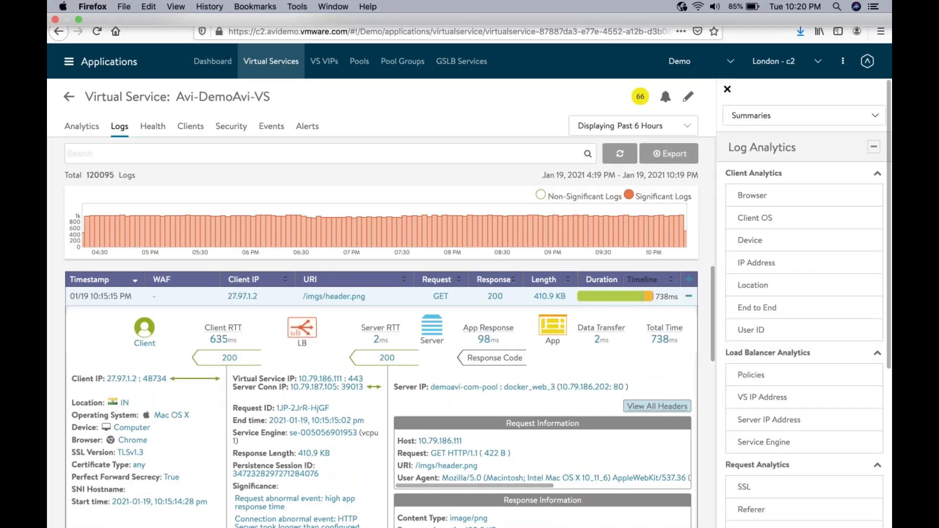
pyautogui.scroll(-2, 151, 425)
pyautogui.press('super+equal')
pyautogui.scroll(3, 164, 374)
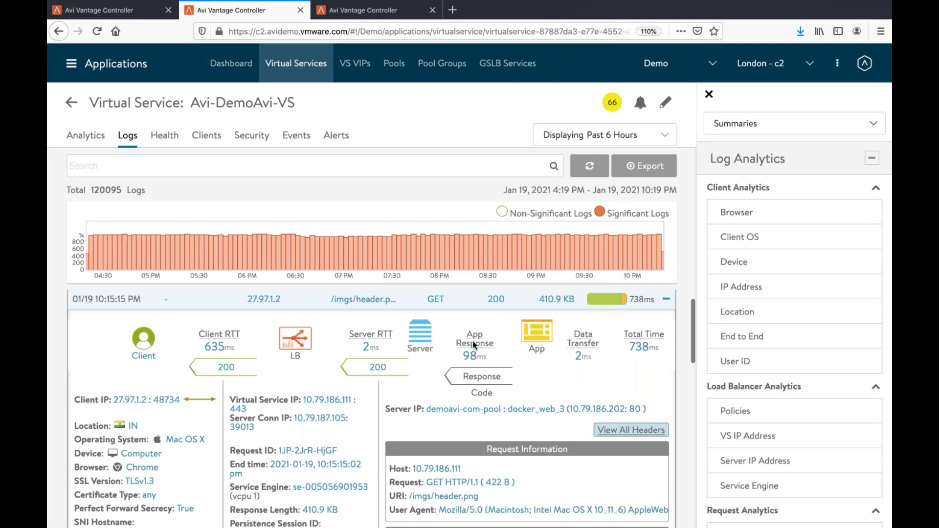
pyautogui.scroll(-3, 76, 373)
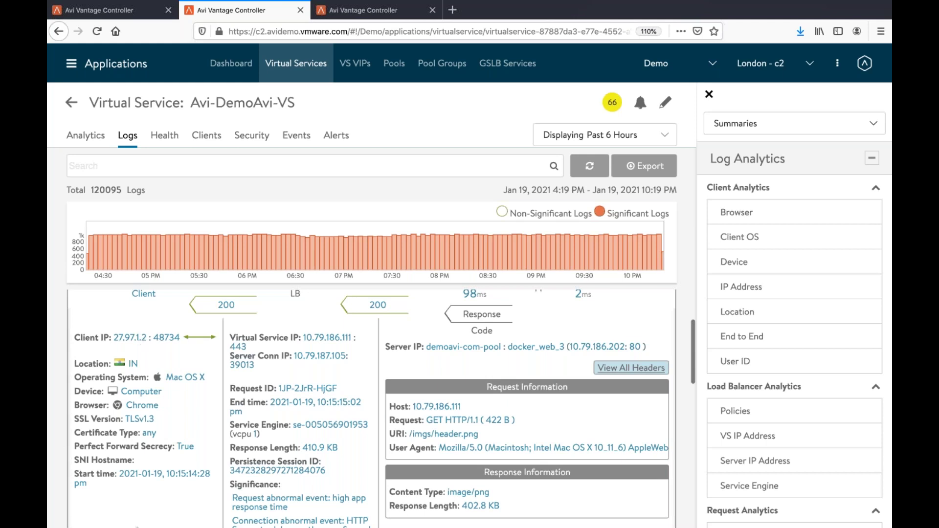
pyautogui.moveTo(325, 447)
pyautogui.scroll(-1, 325, 448)
pyautogui.scroll(1, 324, 447)
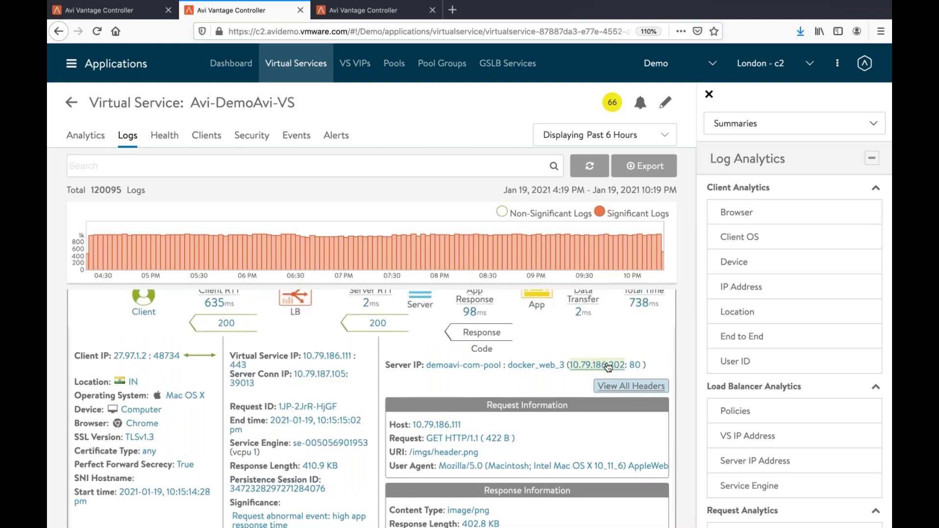
pyautogui.scroll(-2, 609, 367)
pyautogui.scroll(1, 505, 410)
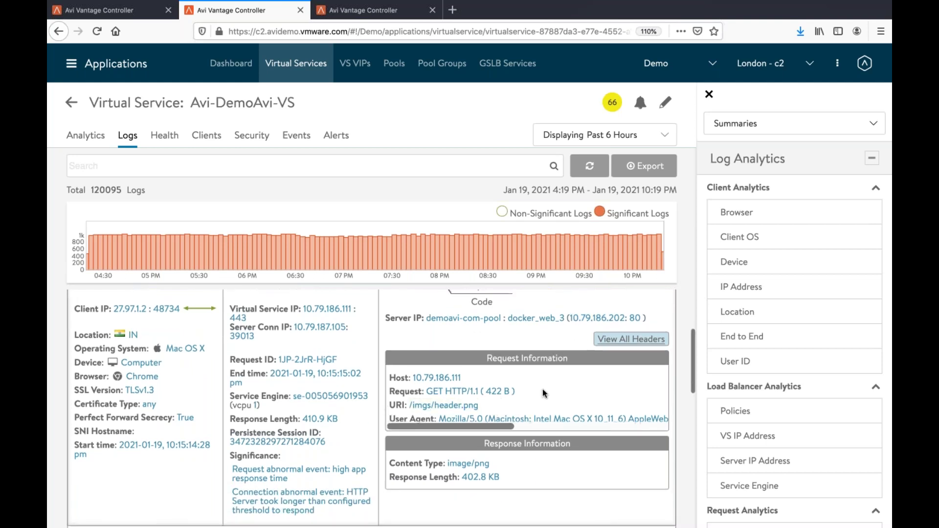
pyautogui.click(615, 345)
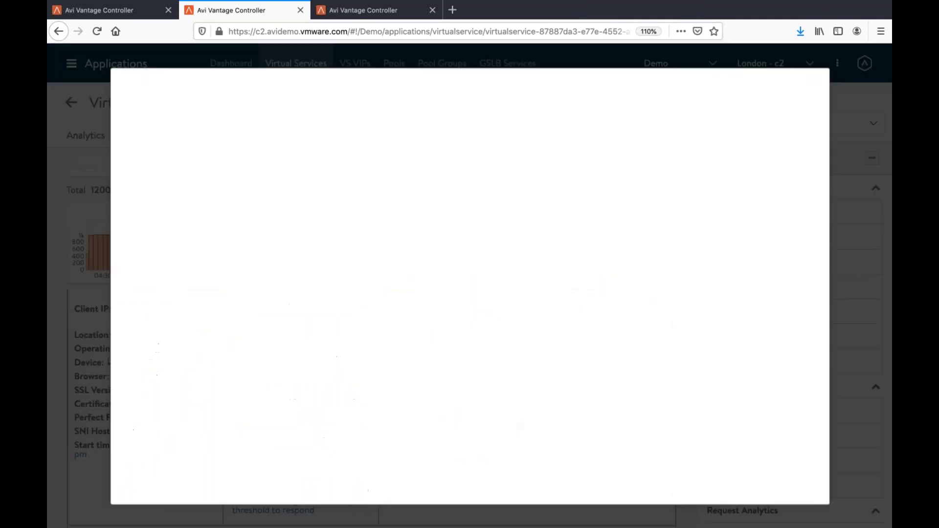
pyautogui.click(459, 156)
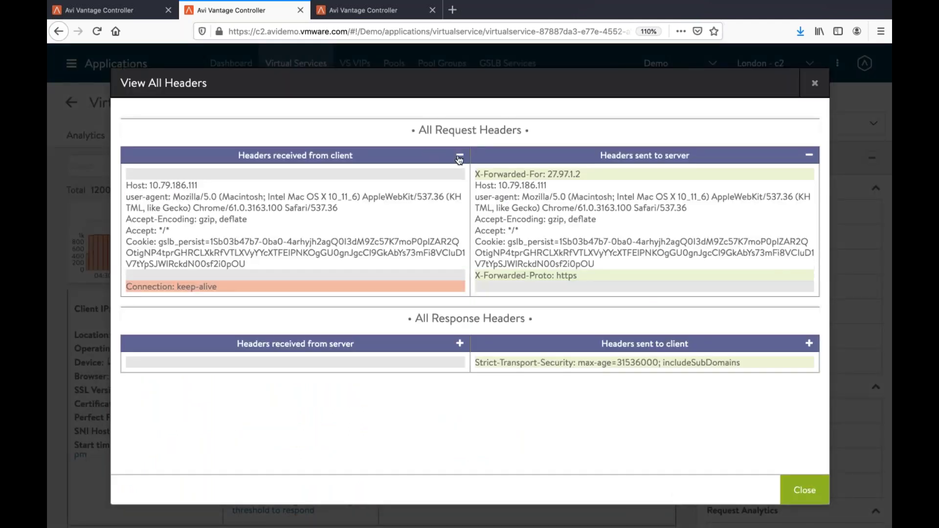
pyautogui.click(461, 344)
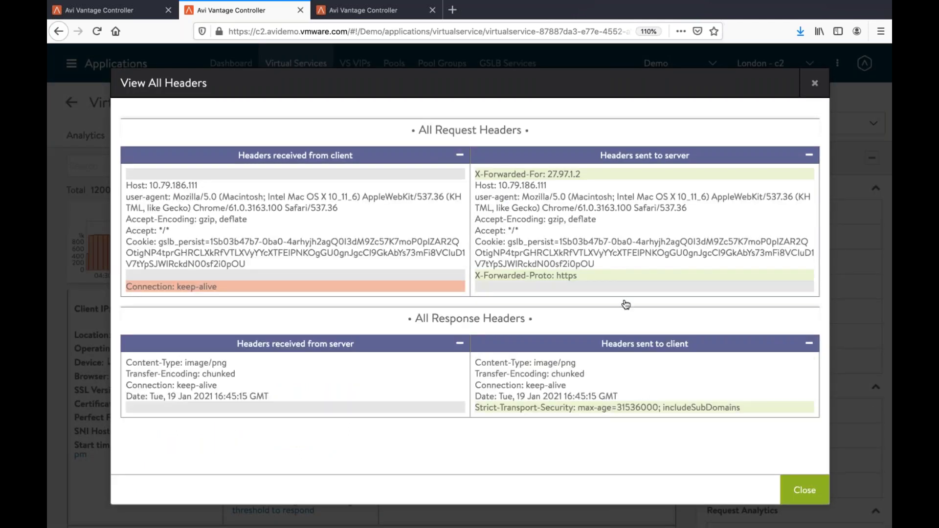
pyautogui.click(815, 84)
pyautogui.scroll(-1, 263, 450)
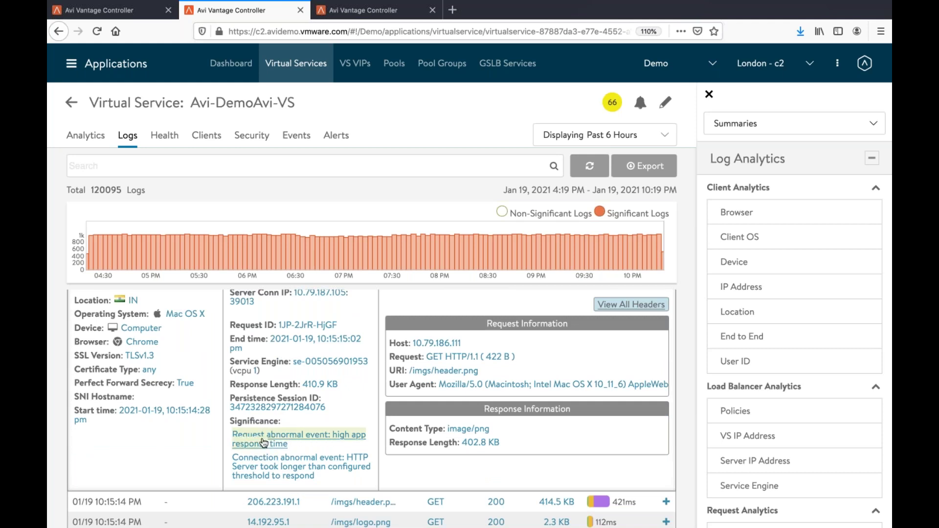
# Filter the logs by significance 'Request abnormal event: high app response', leaving 90407 entries.
pyautogui.click(263, 443)
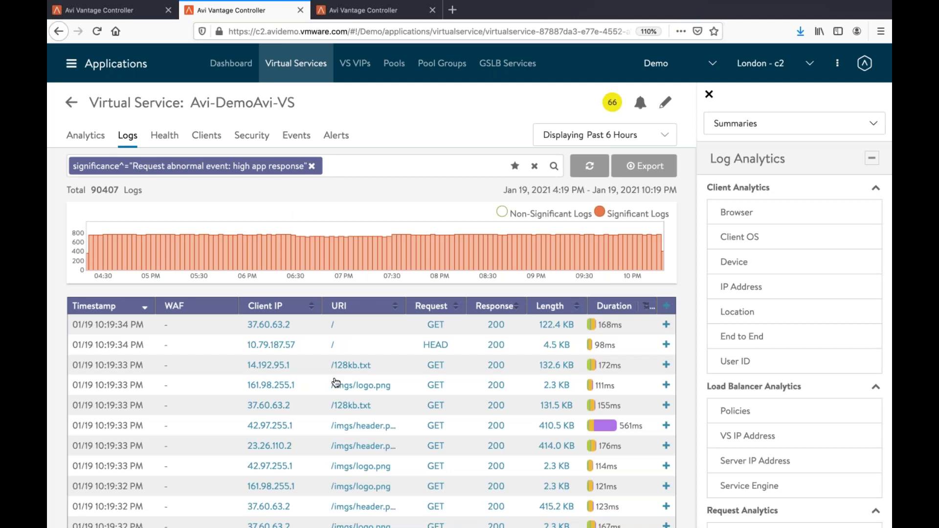
pyautogui.scroll(-3, 440, 448)
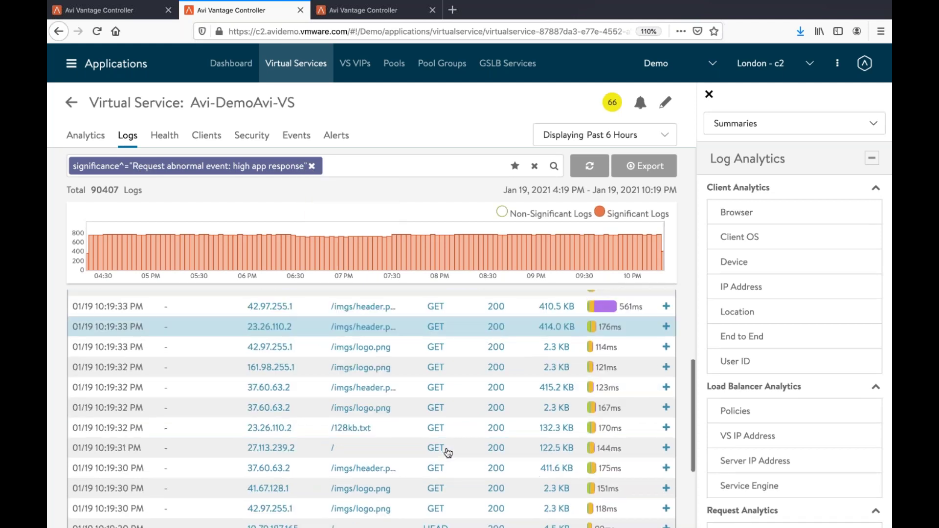
pyautogui.scroll(3, 447, 453)
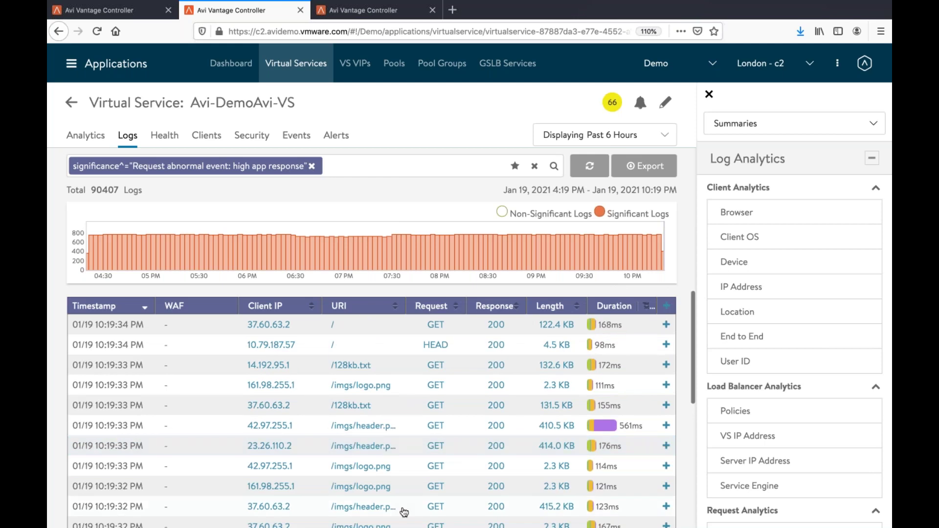
pyautogui.scroll(-3, 403, 509)
pyautogui.scroll(3, 400, 473)
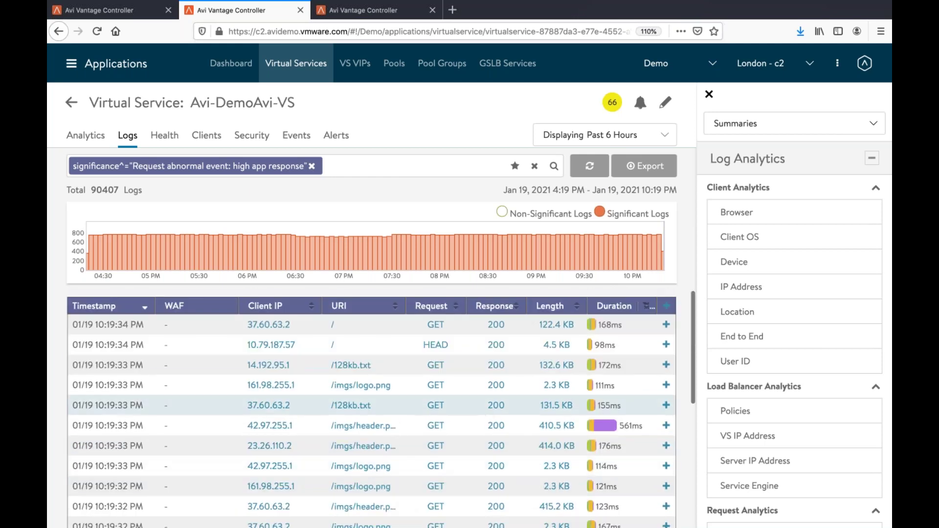
pyautogui.scroll(-1, 782, 430)
pyautogui.scroll(-3, 783, 423)
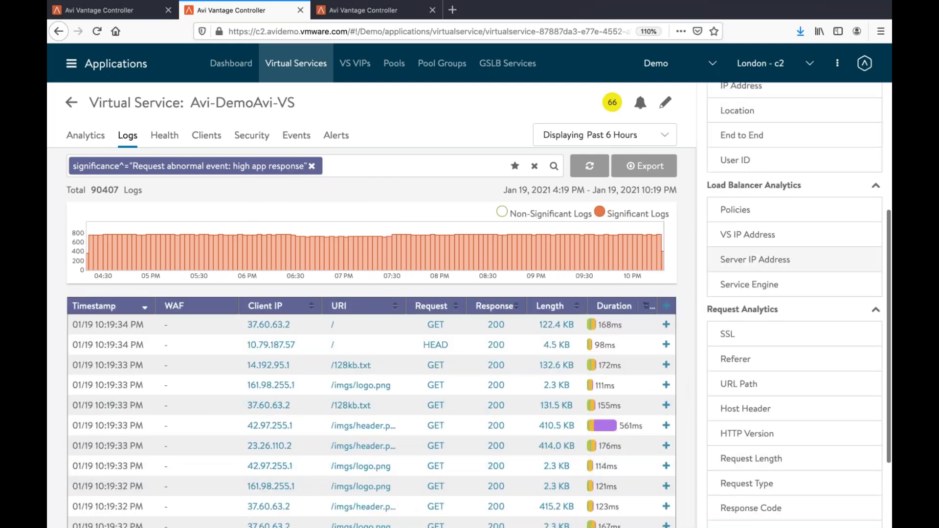
# Preview the Top Server IP Addresses and Top Browsers summaries for the filtered logs.
pyautogui.click(744, 259)
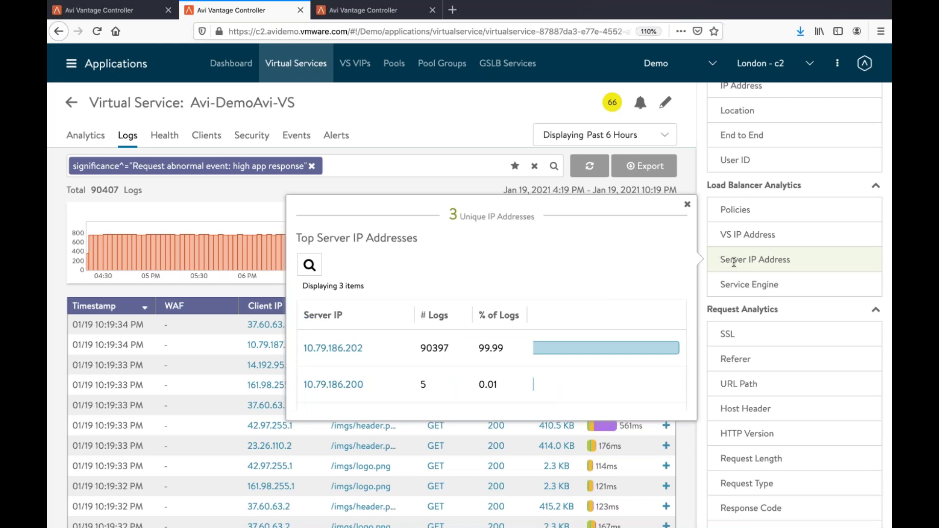
pyautogui.click(741, 264)
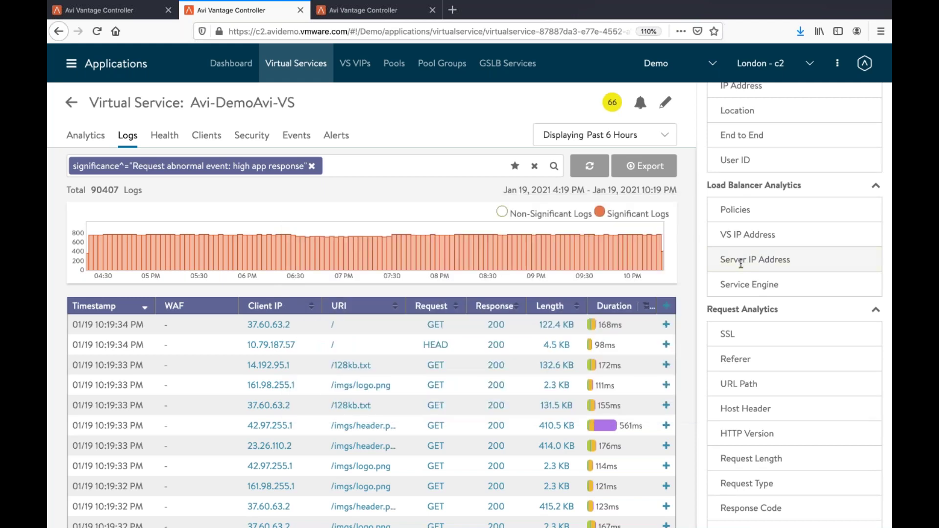
pyautogui.scroll(5, 741, 263)
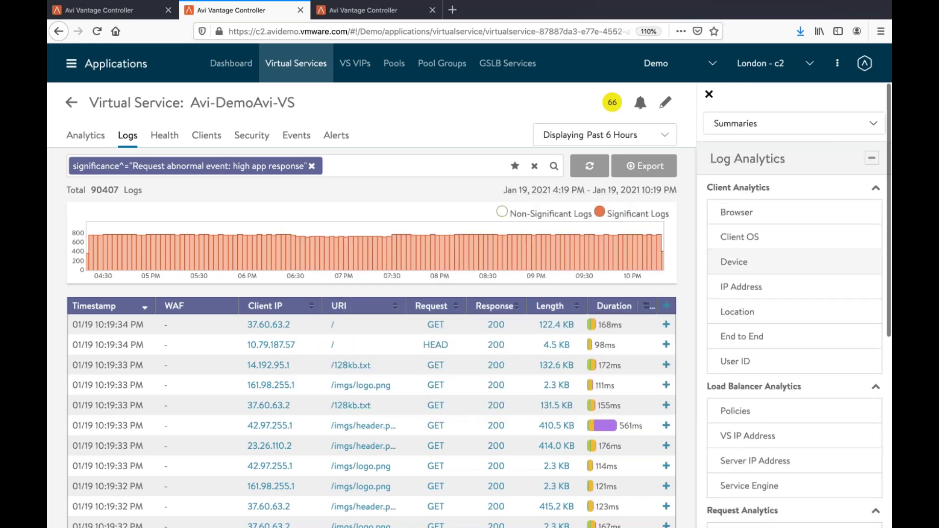
pyautogui.scroll(-6, 733, 362)
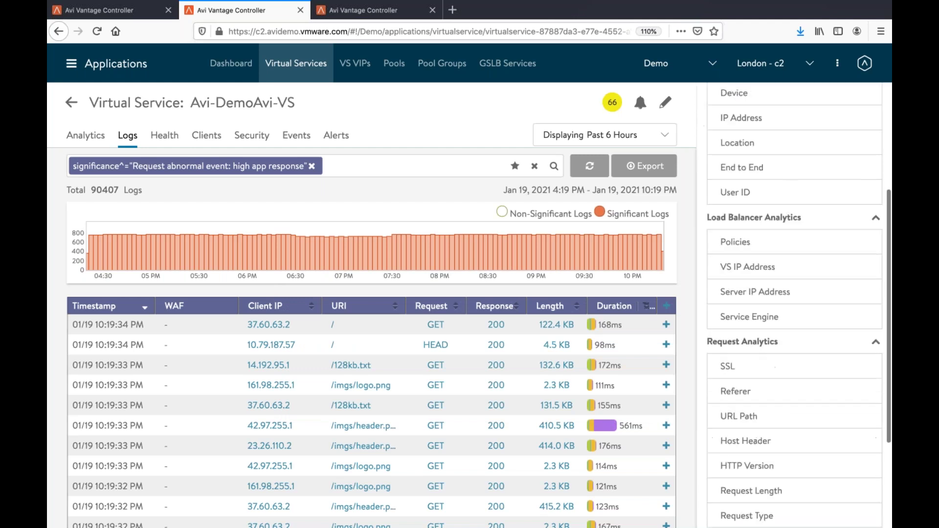
pyautogui.scroll(6, 728, 258)
pyautogui.click(733, 219)
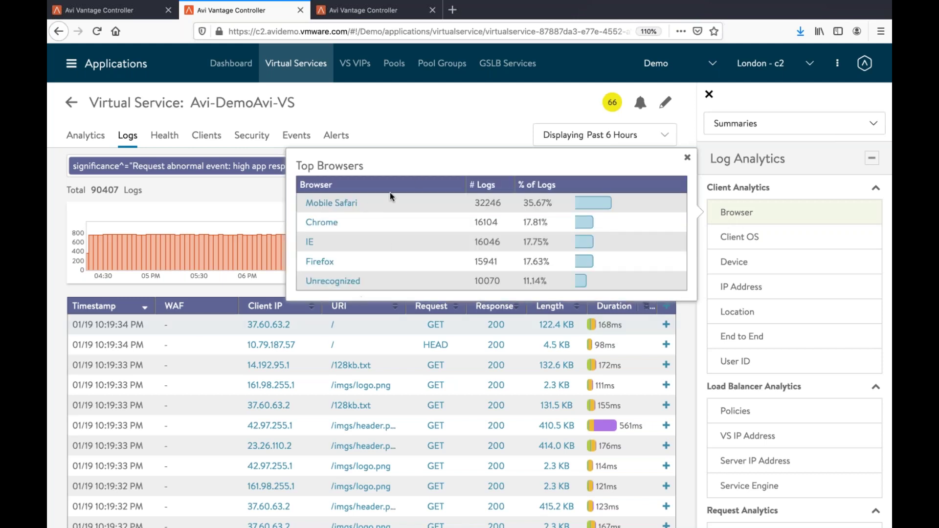
pyautogui.scroll(-2, 699, 448)
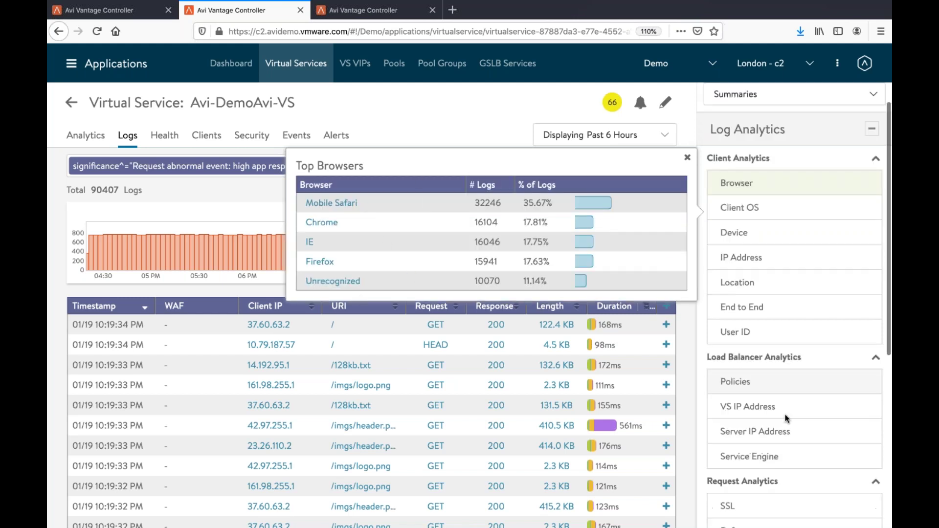
pyautogui.click(692, 449)
pyautogui.scroll(-5, 723, 425)
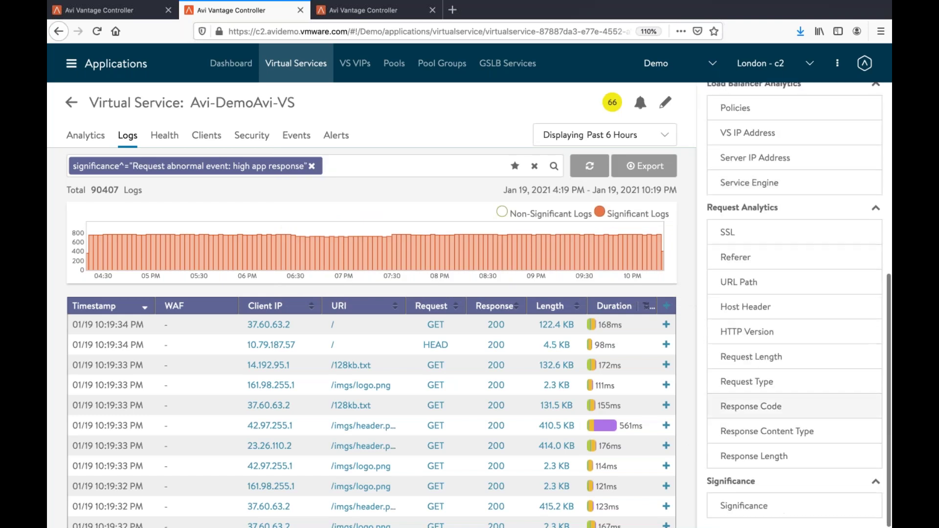
# Reopen Top Server IP Addresses and highlight 10.79.186.202 with 90397 logs (99.99%).
pyautogui.click(741, 158)
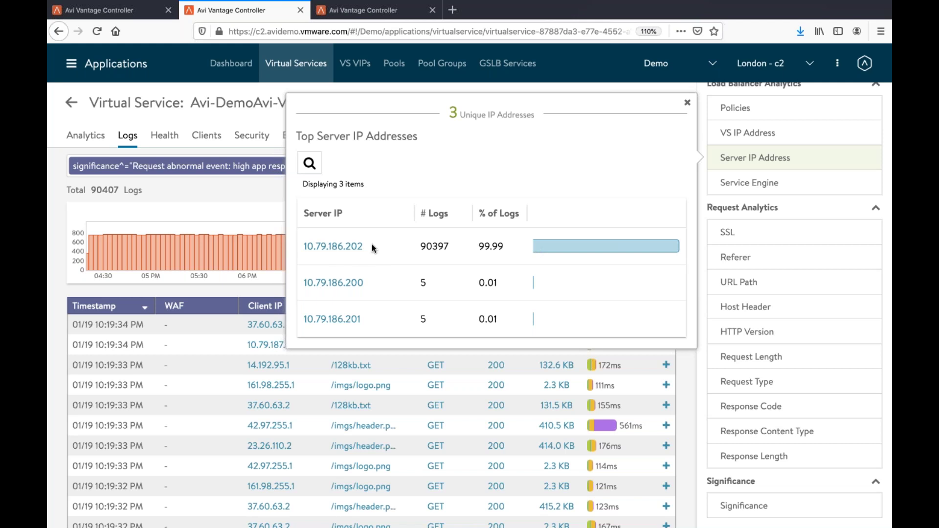
pyautogui.moveTo(372, 245); pyautogui.dragTo(297, 250)
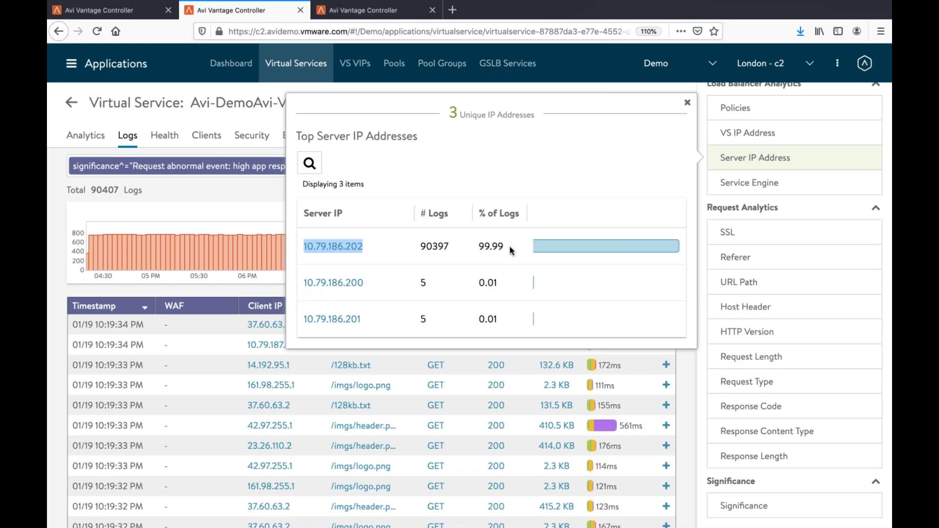
pyautogui.moveTo(506, 244); pyautogui.dragTo(410, 249)
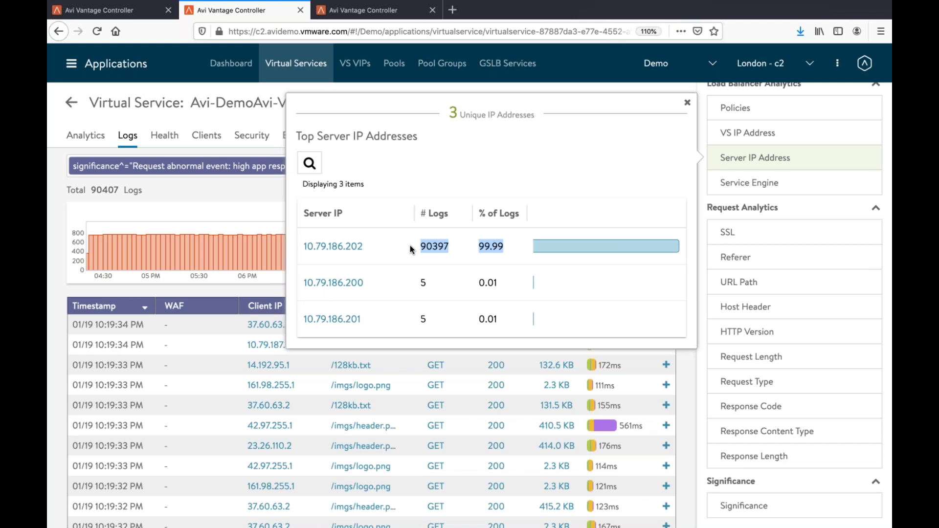
pyautogui.moveTo(378, 244); pyautogui.dragTo(295, 244)
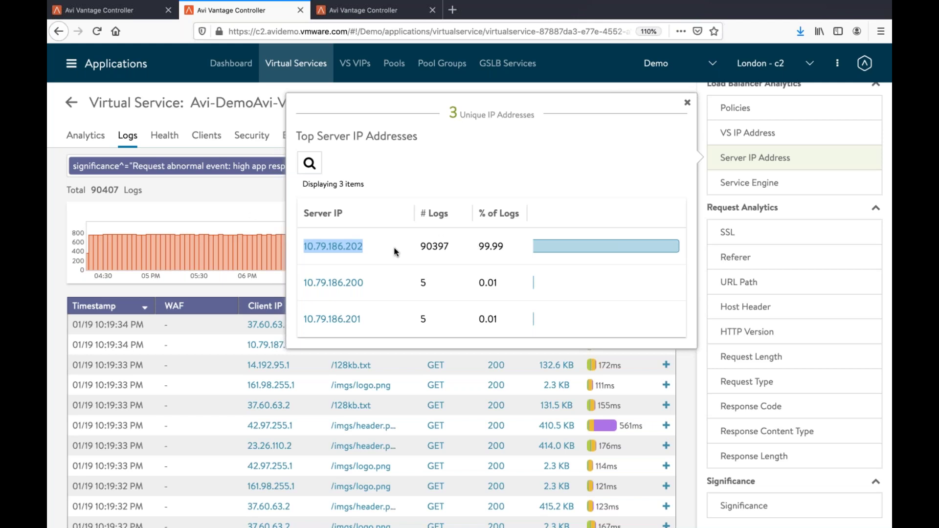
# Close the server IP breakdown and remove the significance filter, restoring all 120095 logs.
pyautogui.click(255, 203)
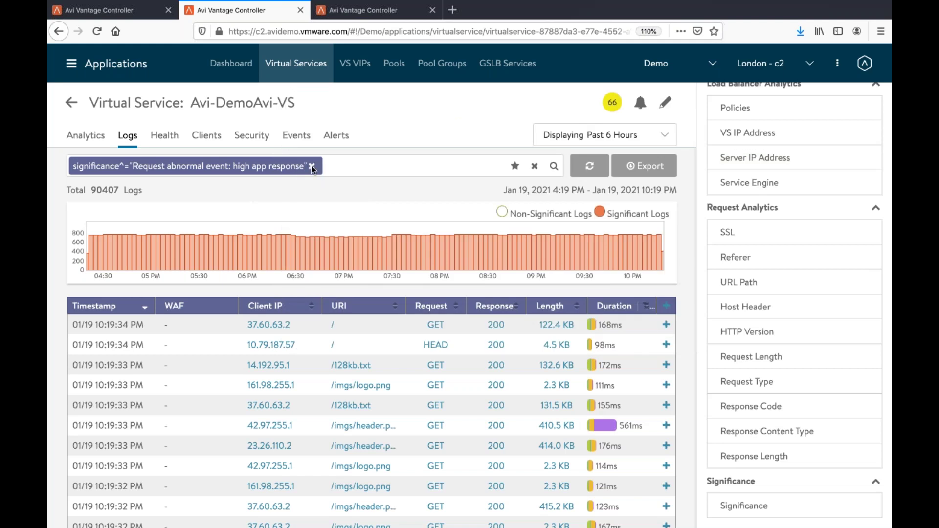
pyautogui.click(312, 166)
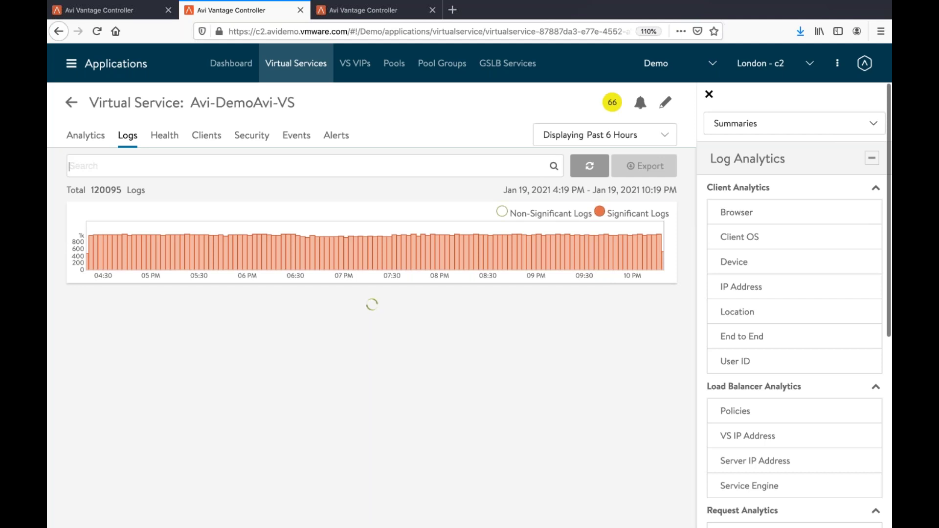
pyautogui.scroll(-2, 470, 419)
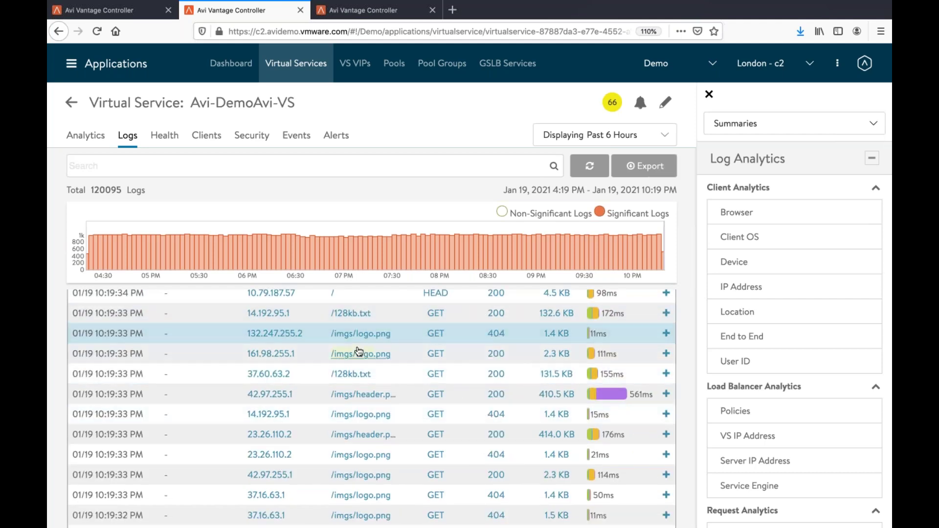
# Expand the 10:19:33 PM /imgs/logo.png 404 entry from 132.247.255.2, served by docker_web_1.
pyautogui.click(499, 335)
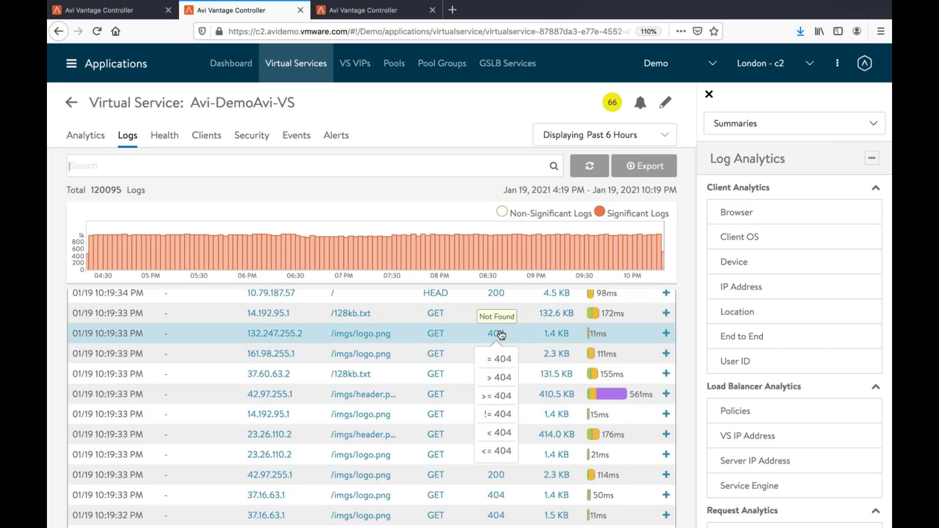
pyautogui.click(461, 335)
pyautogui.scroll(-3, 443, 429)
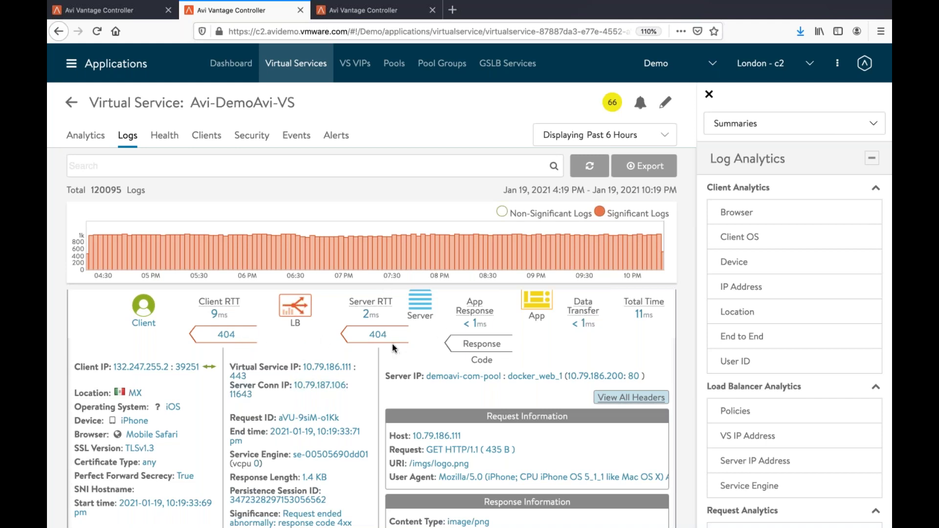
pyautogui.scroll(-1, 378, 402)
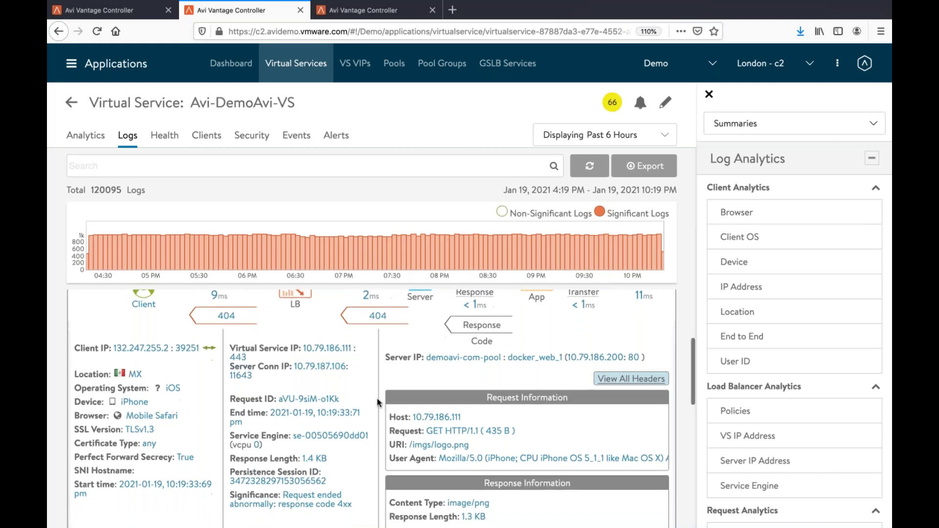
pyautogui.scroll(2, 377, 367)
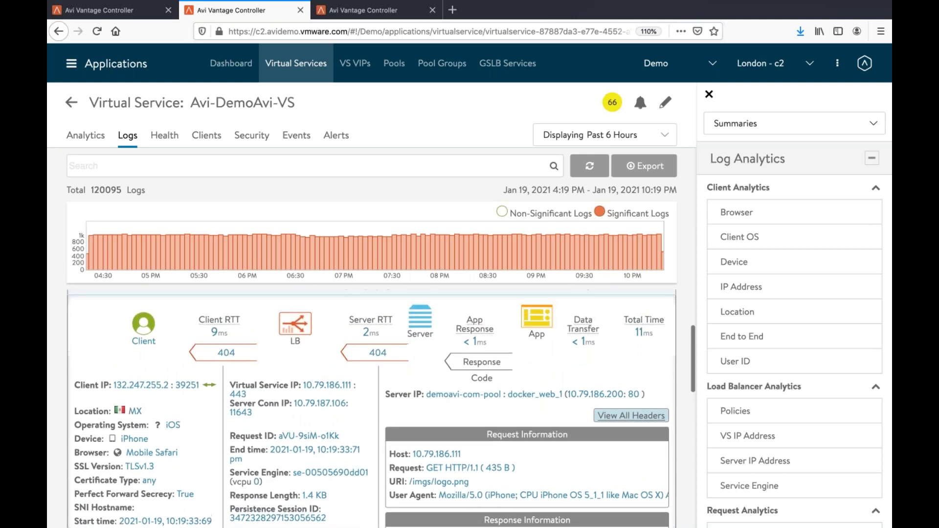
pyautogui.scroll(2, 430, 360)
# Filter logs to uri_path starting with /imgs/logo and begin a 'respo' search term.
pyautogui.click(364, 362)
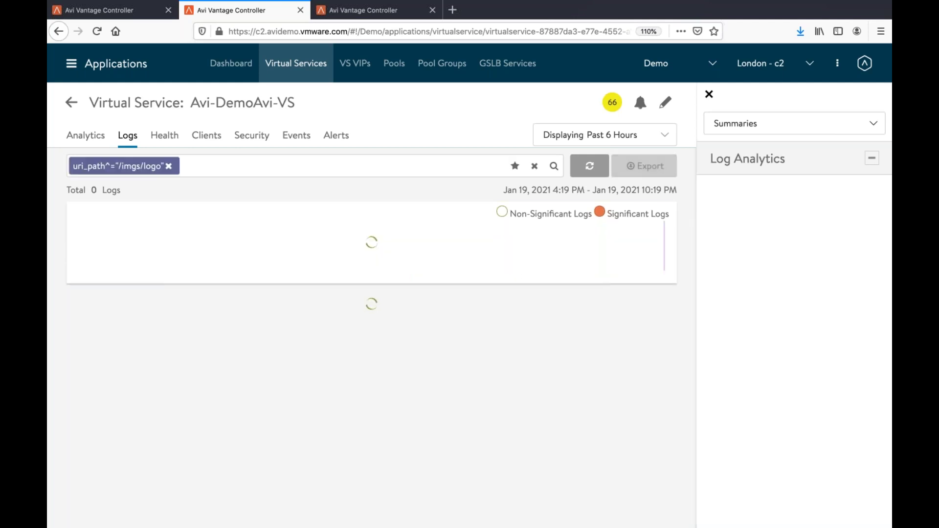
pyautogui.click(228, 170)
pyautogui.write('respo')
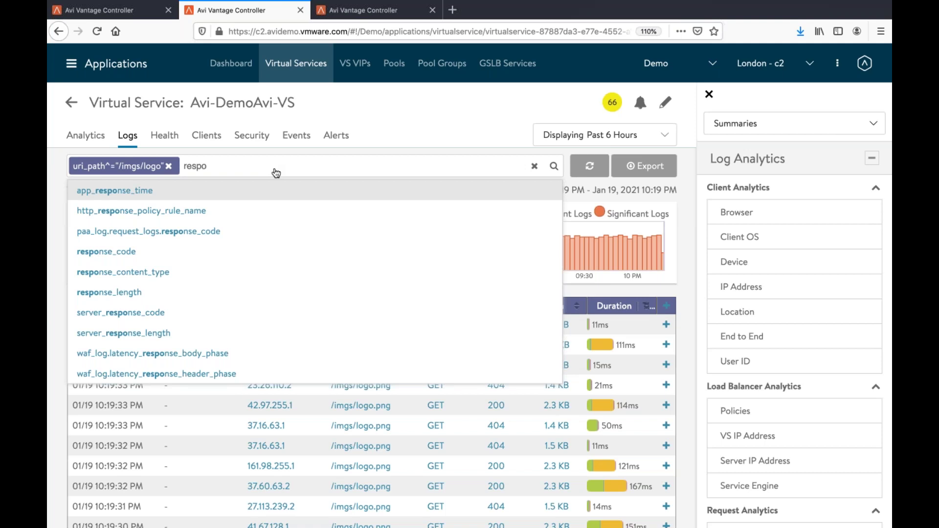
# Log in to the second controller, dismiss the faults notice, and widen the Name column.
pyautogui.click(360, 15)
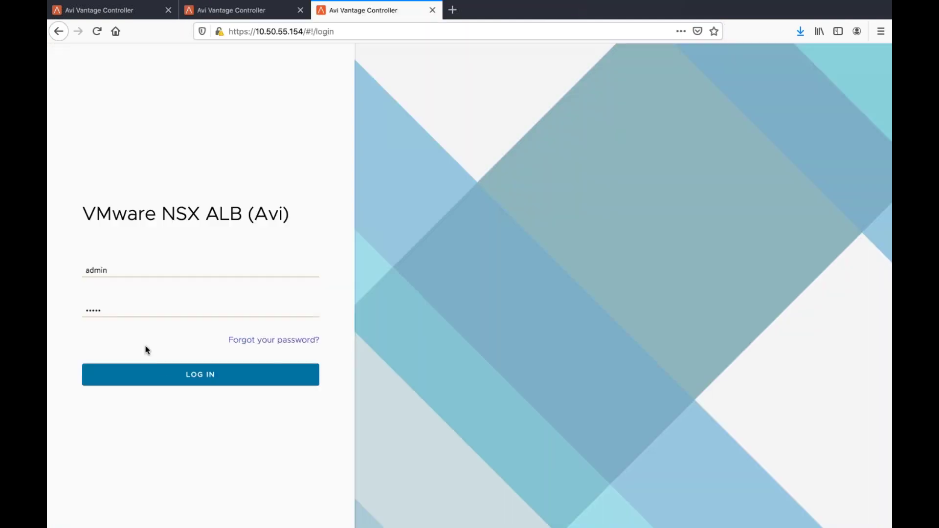
pyautogui.click(180, 379)
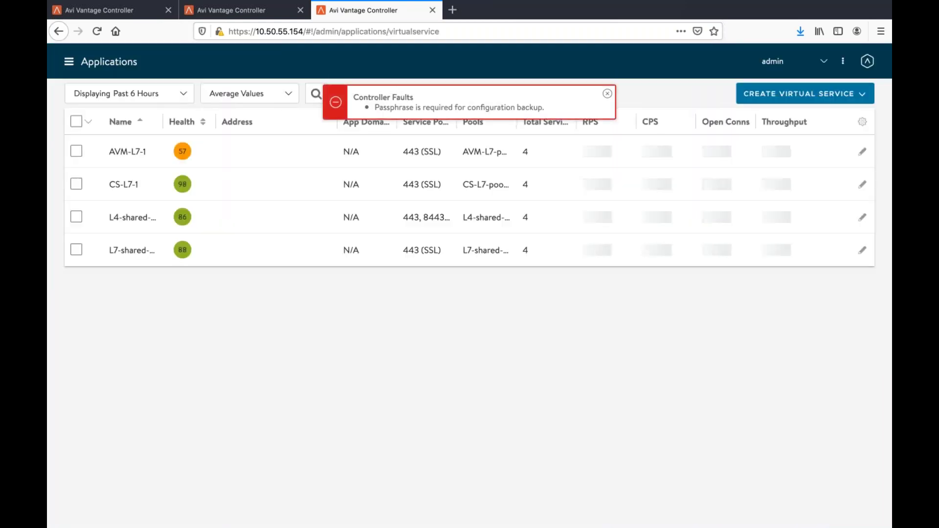
pyautogui.click(608, 94)
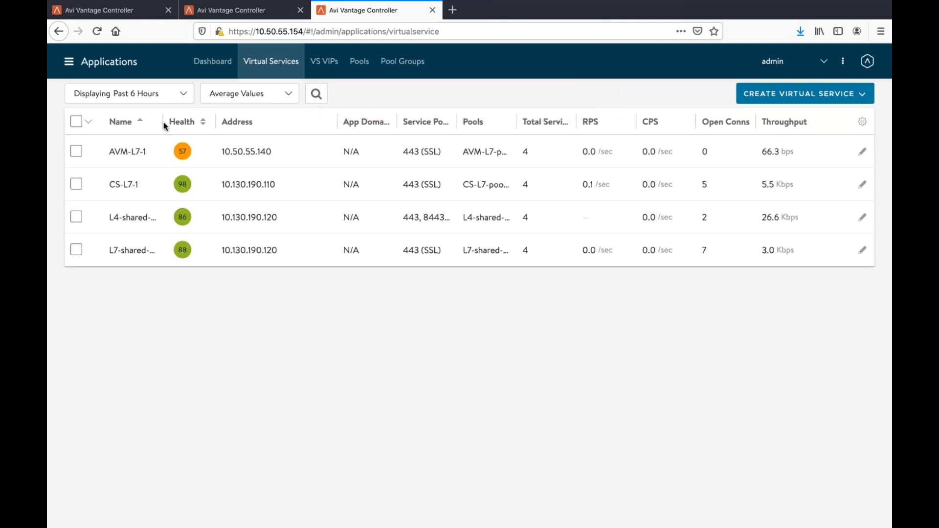
pyautogui.moveTo(163, 122); pyautogui.dragTo(174, 122)
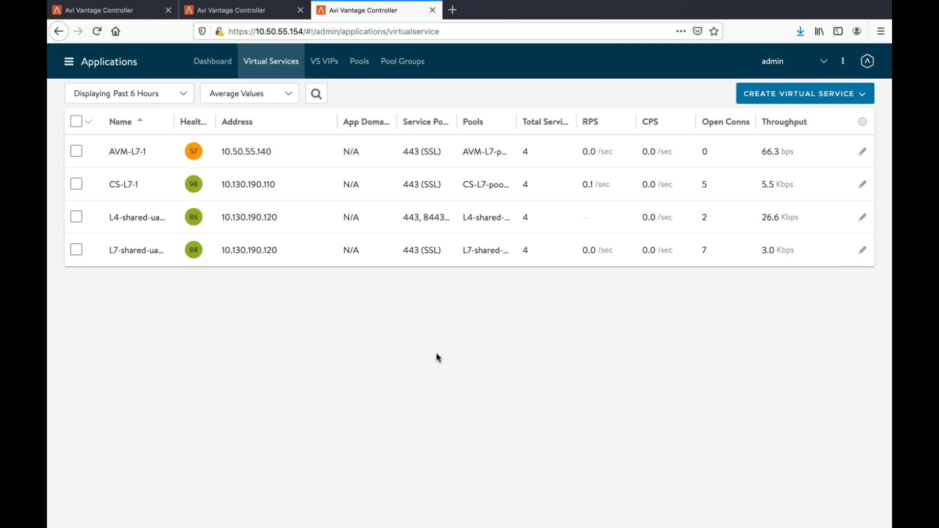
pyautogui.click(862, 250)
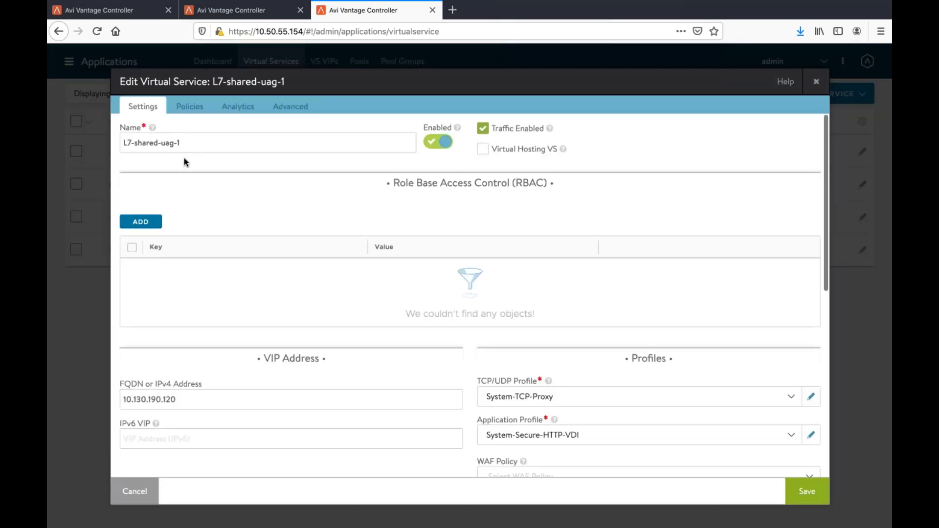
pyautogui.scroll(-7, 175, 168)
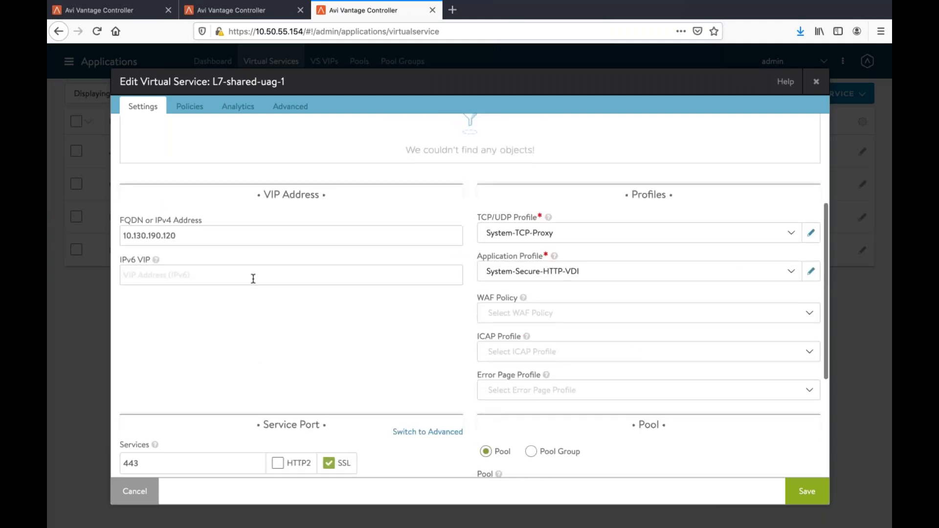
pyautogui.scroll(7, 178, 303)
pyautogui.scroll(-4, 546, 324)
pyautogui.scroll(-1, 552, 273)
pyautogui.scroll(2, 564, 206)
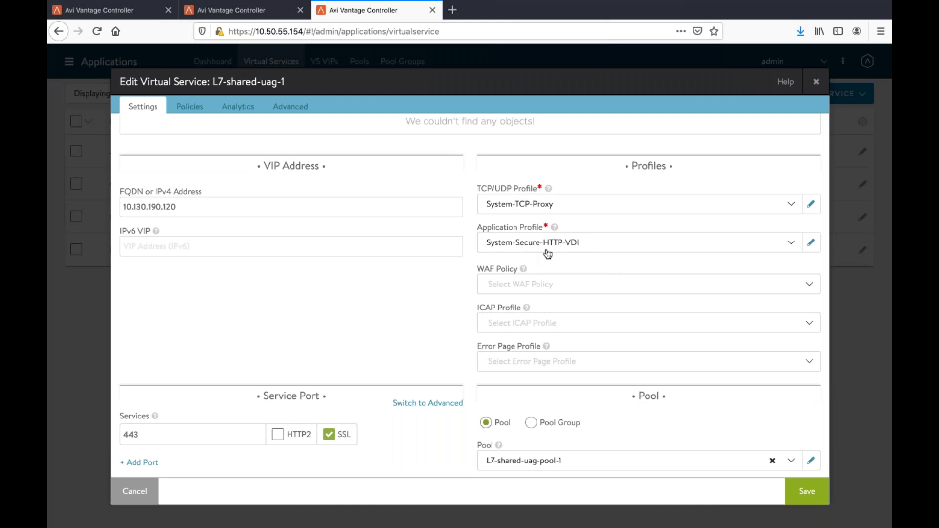
pyautogui.scroll(-1, 548, 254)
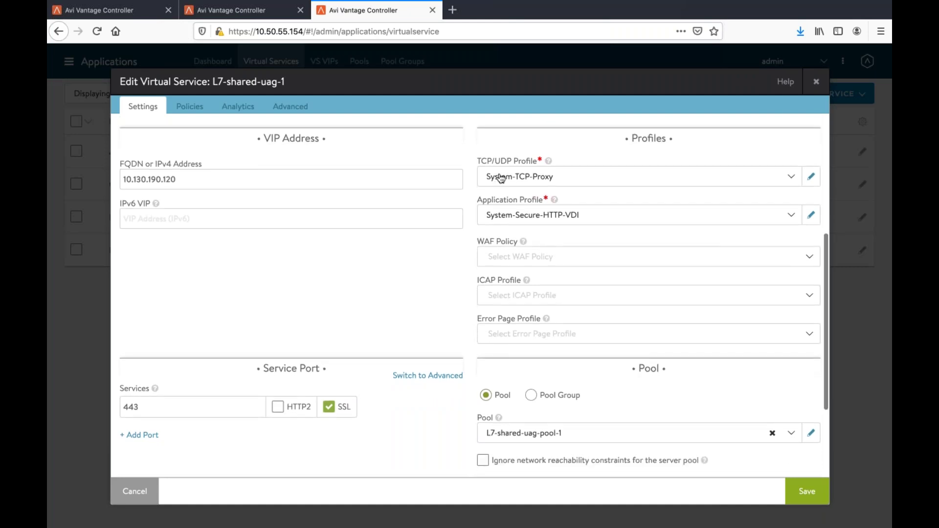
pyautogui.scroll(-5, 494, 176)
pyautogui.click(811, 311)
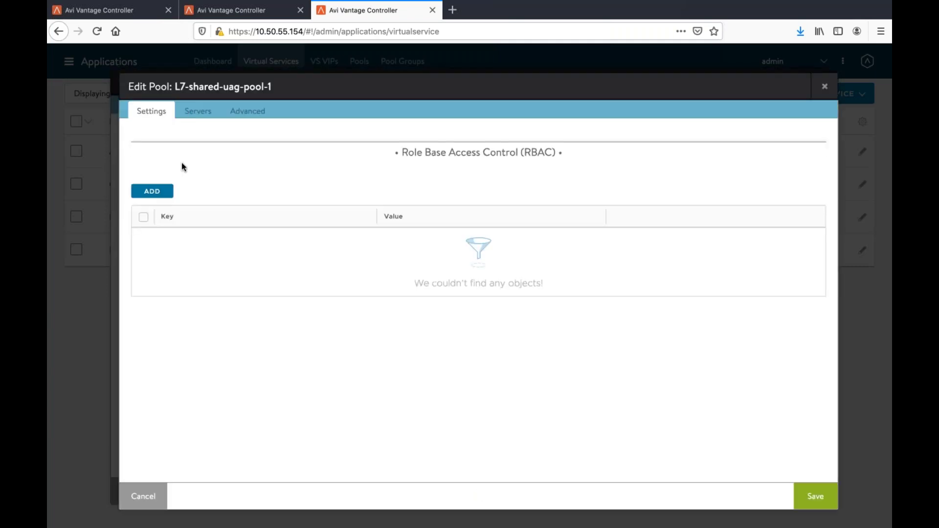
pyautogui.click(197, 111)
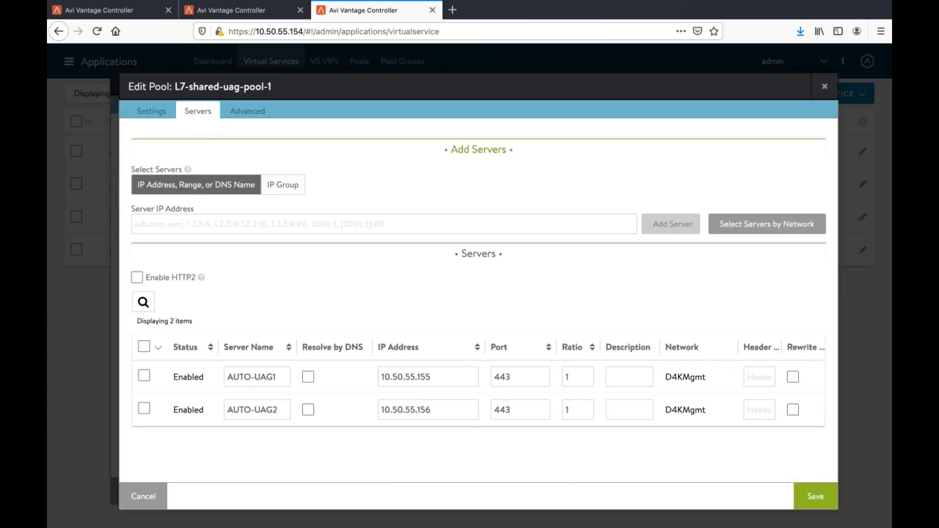
pyautogui.click(149, 113)
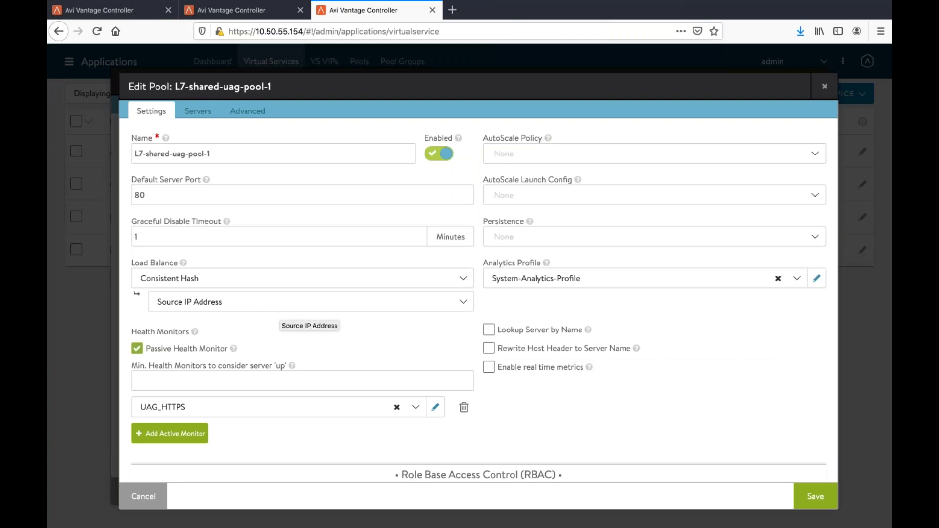
pyautogui.click(825, 87)
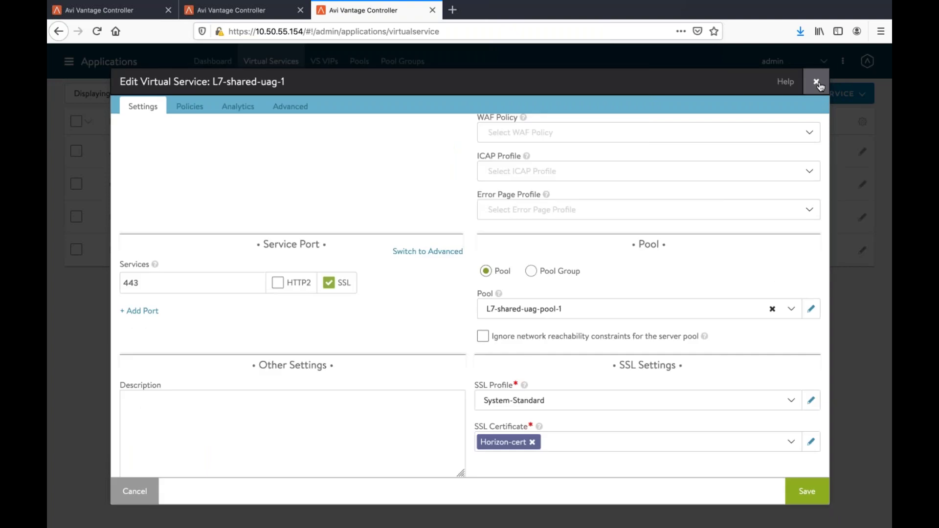
pyautogui.click(815, 83)
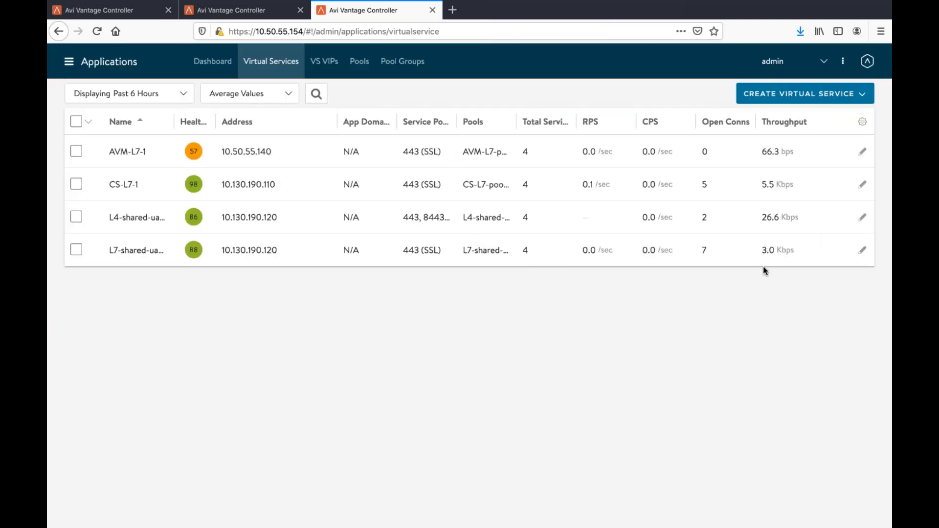
# Review the L4-shared-uag-1 virtual service settings.
pyautogui.click(863, 221)
pyautogui.scroll(-6, 352, 373)
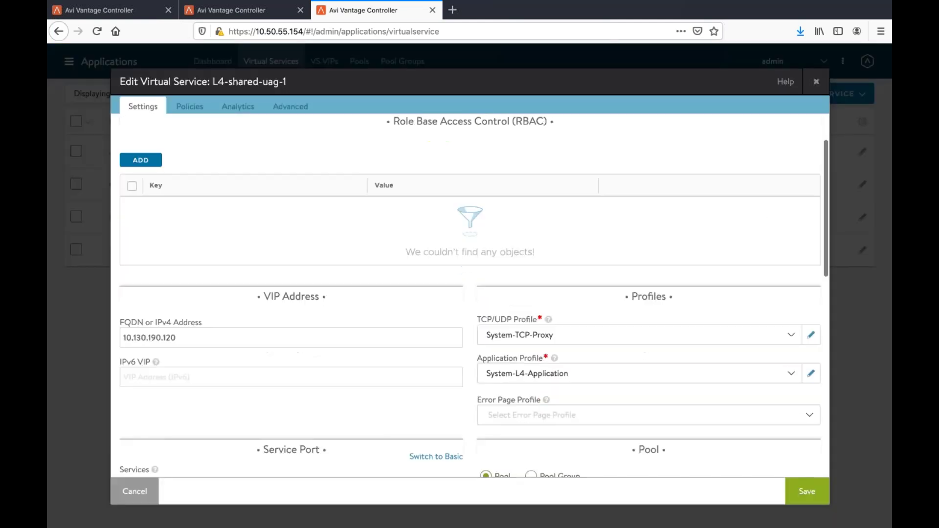
pyautogui.scroll(2, 484, 220)
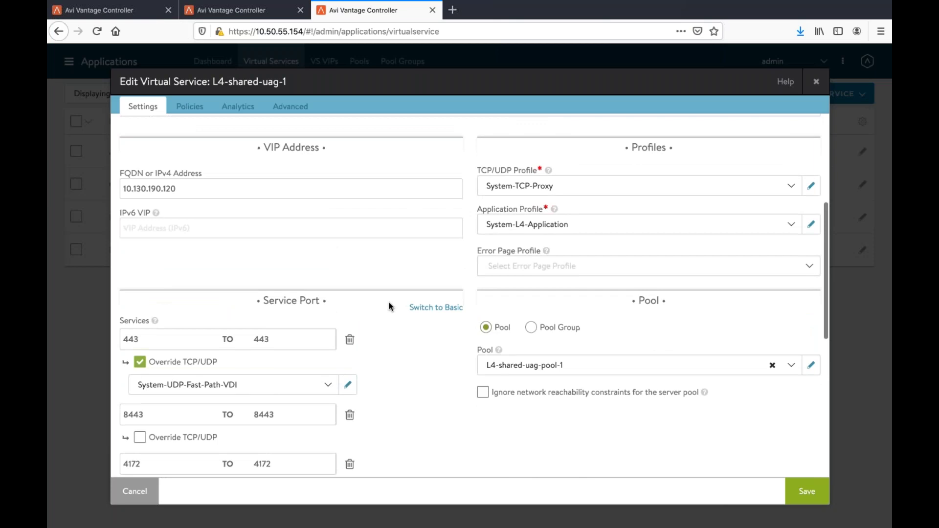
pyautogui.scroll(-4, 387, 306)
pyautogui.scroll(-3, 175, 424)
pyautogui.scroll(4, 175, 424)
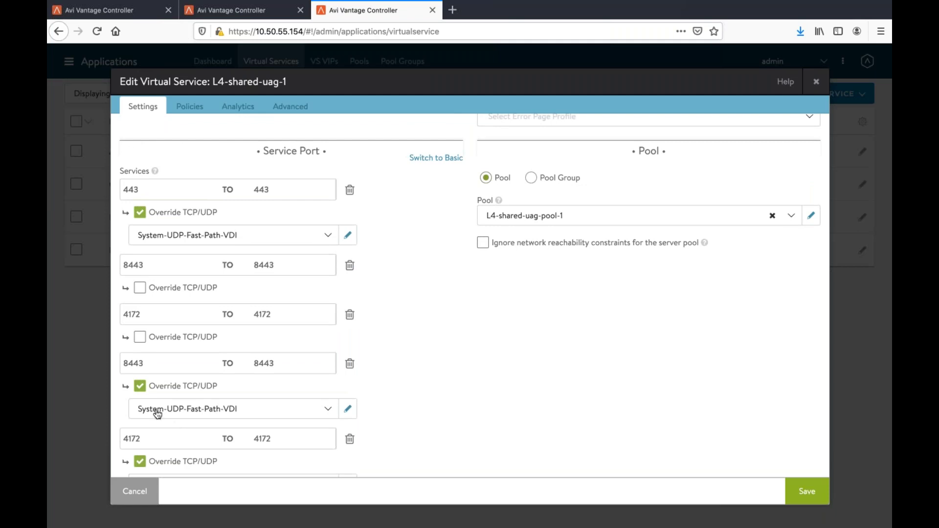
pyautogui.scroll(-3, 157, 413)
pyautogui.scroll(1, 156, 190)
pyautogui.scroll(3, 155, 187)
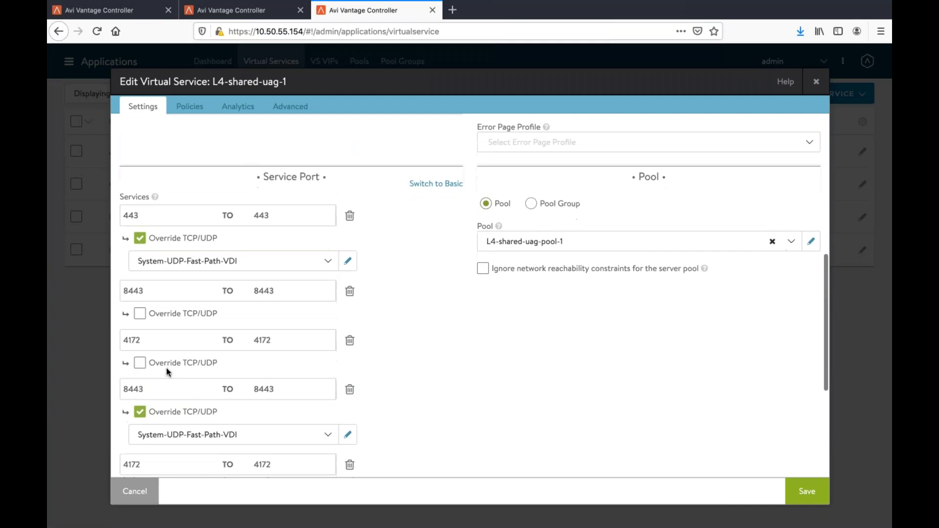
pyautogui.scroll(-1, 131, 157)
pyautogui.scroll(-2, 159, 258)
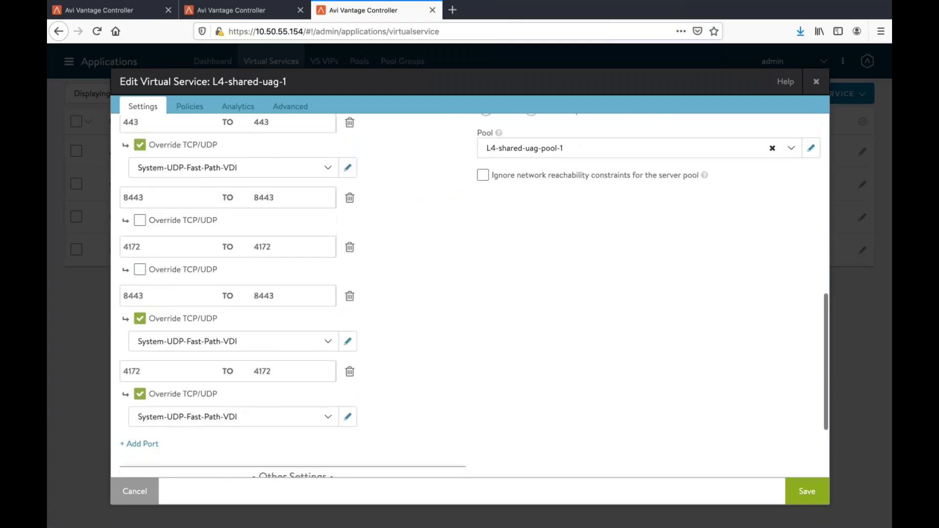
pyautogui.scroll(2, 122, 155)
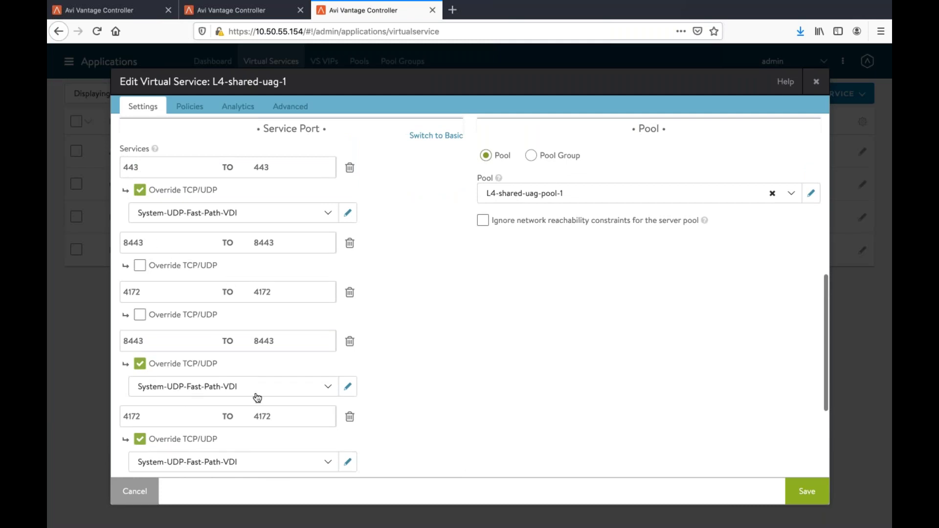
pyautogui.scroll(-4, 257, 397)
pyautogui.scroll(6, 257, 397)
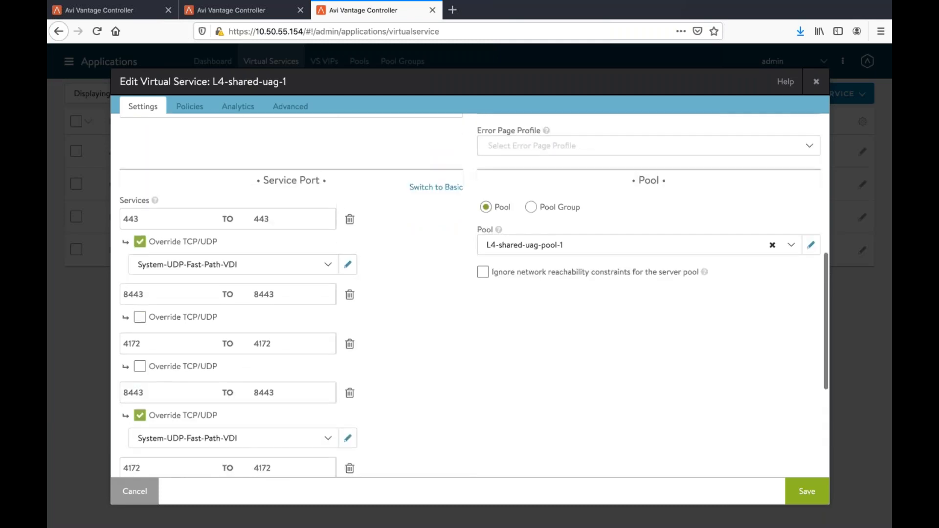
pyautogui.scroll(6, 566, 363)
pyautogui.scroll(-4, 570, 339)
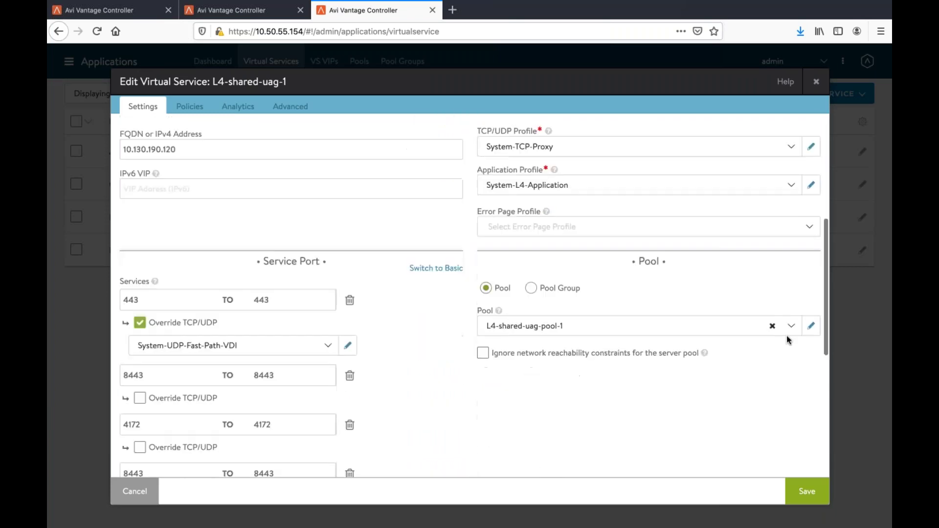
# Review the L4-shared-uag-pool-1 Consistent Hash pool, then close both dialogs without changes.
pyautogui.click(811, 326)
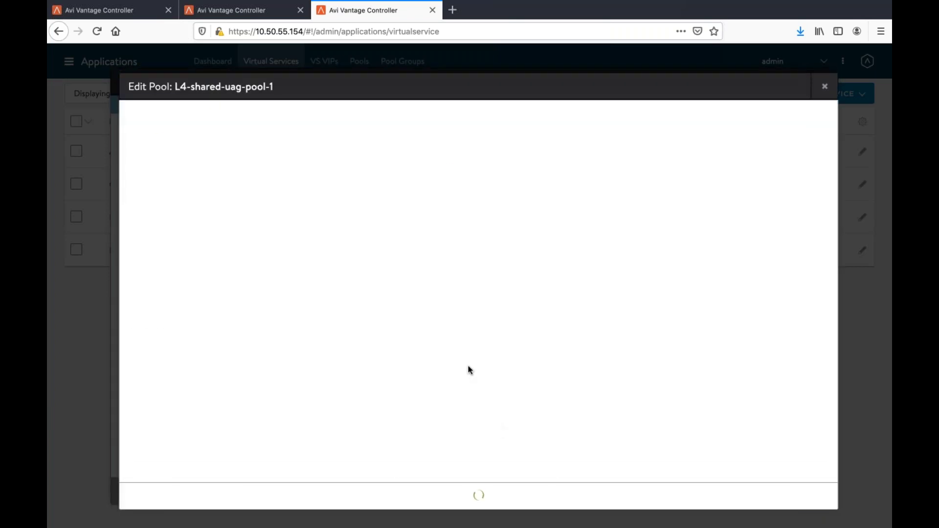
pyautogui.click(825, 87)
pyautogui.click(818, 86)
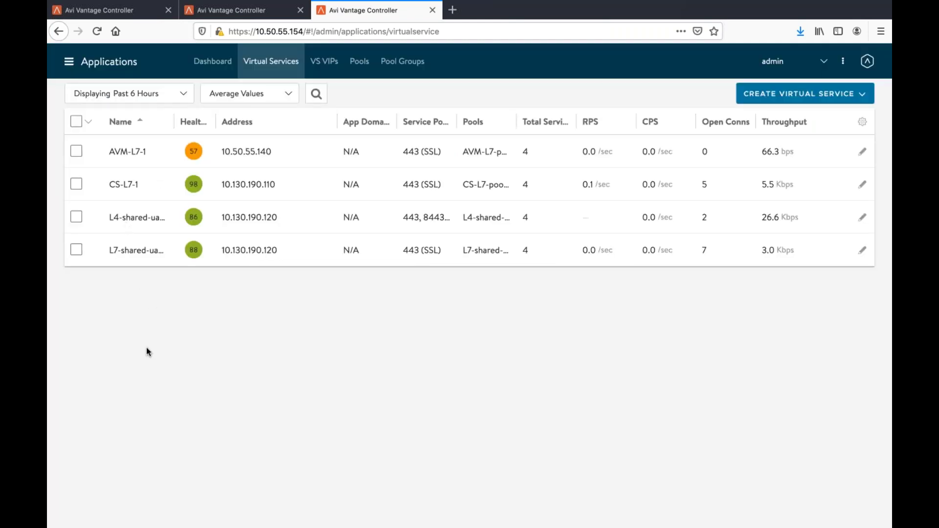
pyautogui.moveTo(78, 18)
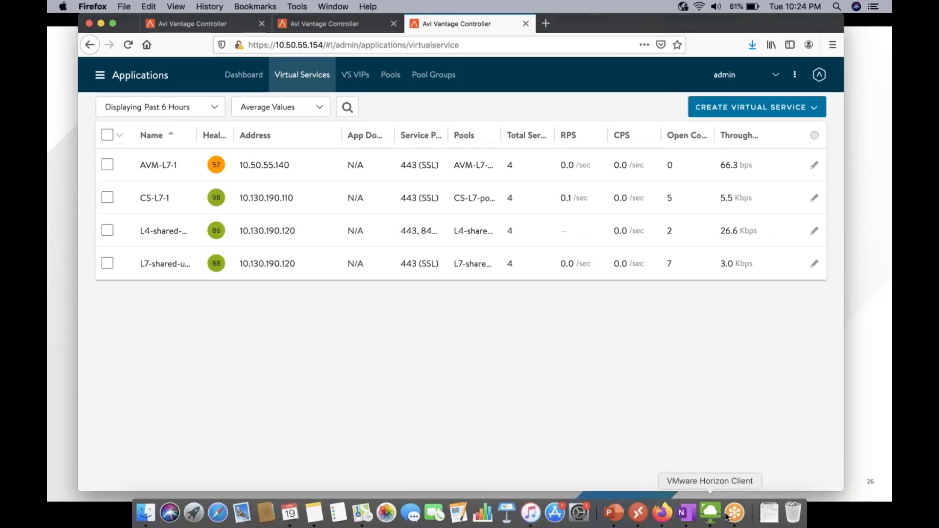
# In the full-screen HZ-lab session, connect the Horizon Client to depl1.autohorizon.com.
pyautogui.click(638, 513)
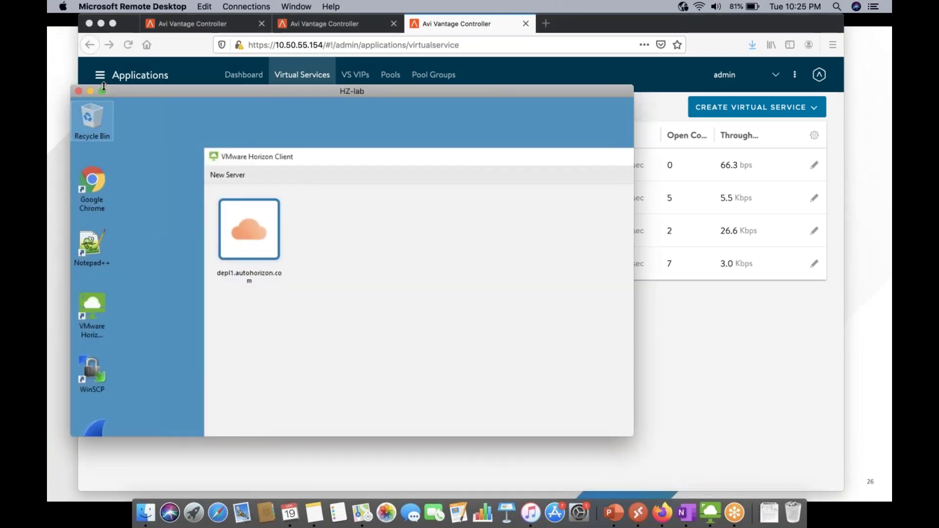
pyautogui.click(102, 92)
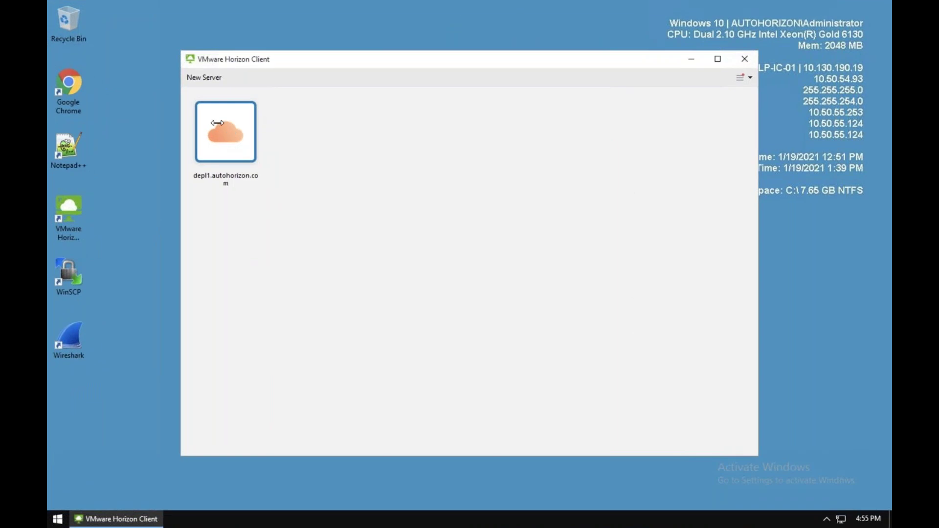
pyautogui.doubleClick(231, 134)
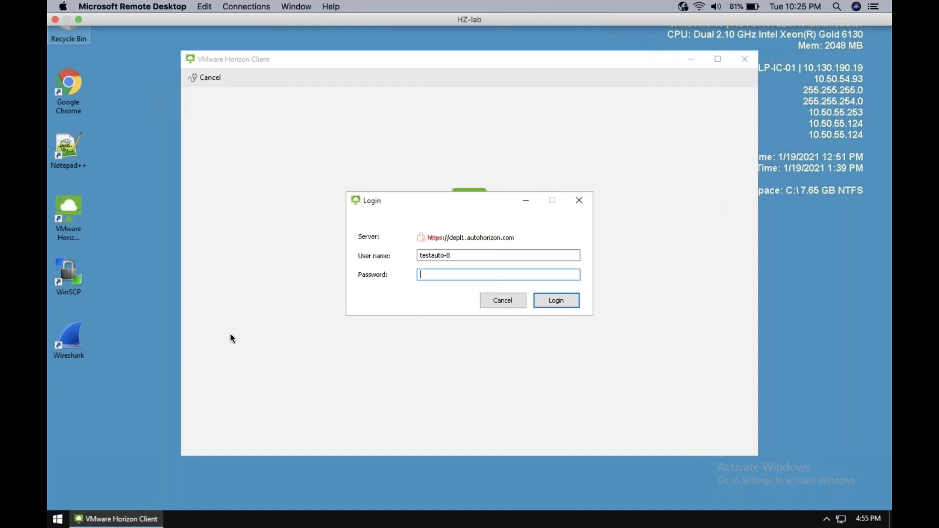
pyautogui.press('ctrl+super+f')
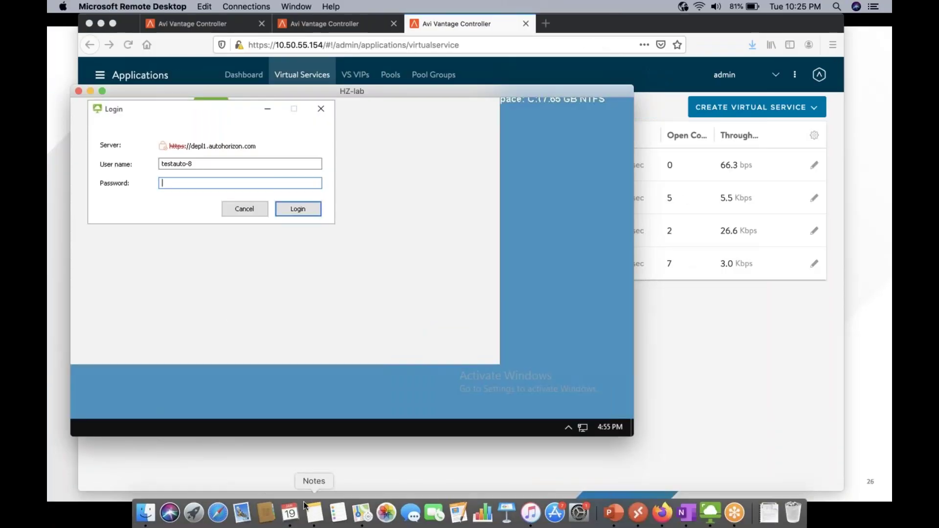
# Copy the lab password from Notes.
pyautogui.click(304, 509)
pyautogui.doubleClick(362, 189)
pyautogui.rightClick(356, 188)
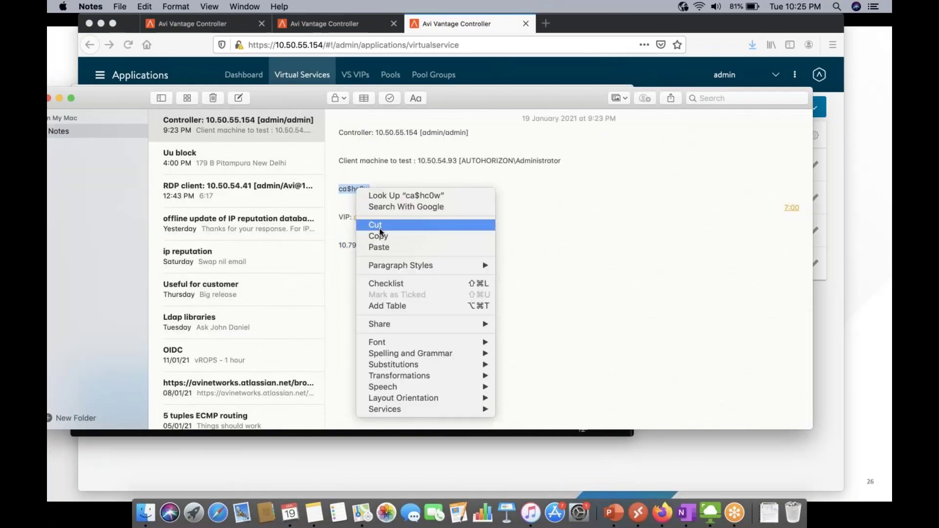
pyautogui.click(379, 236)
pyautogui.click(58, 99)
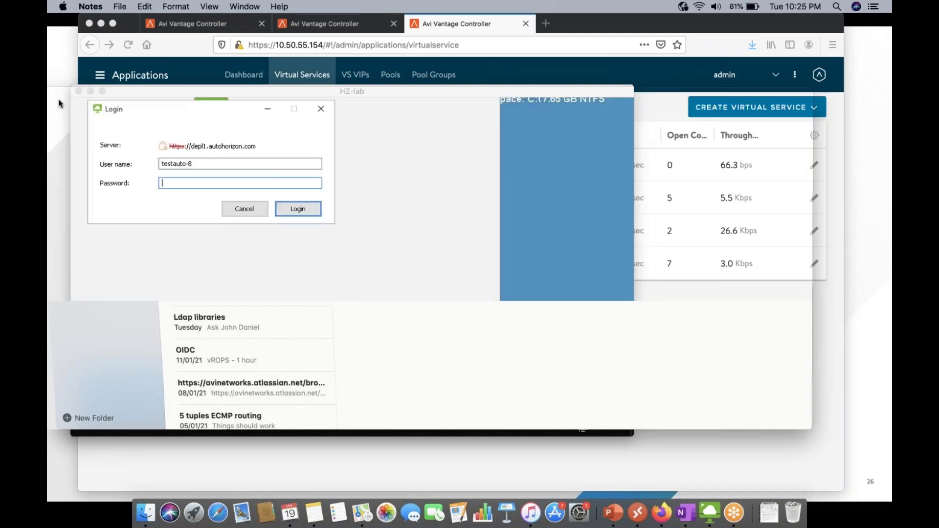
pyautogui.click(112, 23)
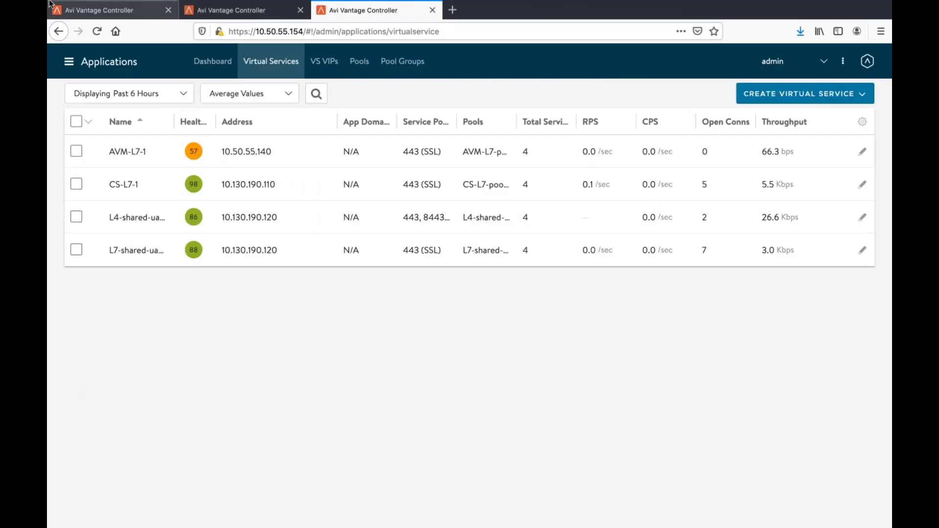
pyautogui.click(79, 23)
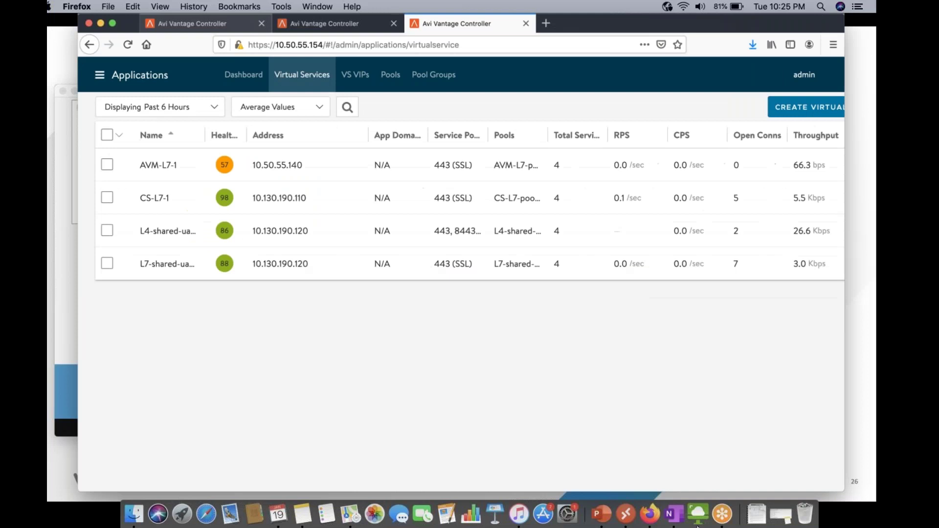
# Paste the password to log into Horizon and launch RDSH-app-pool as Notepad.
pyautogui.click(698, 514)
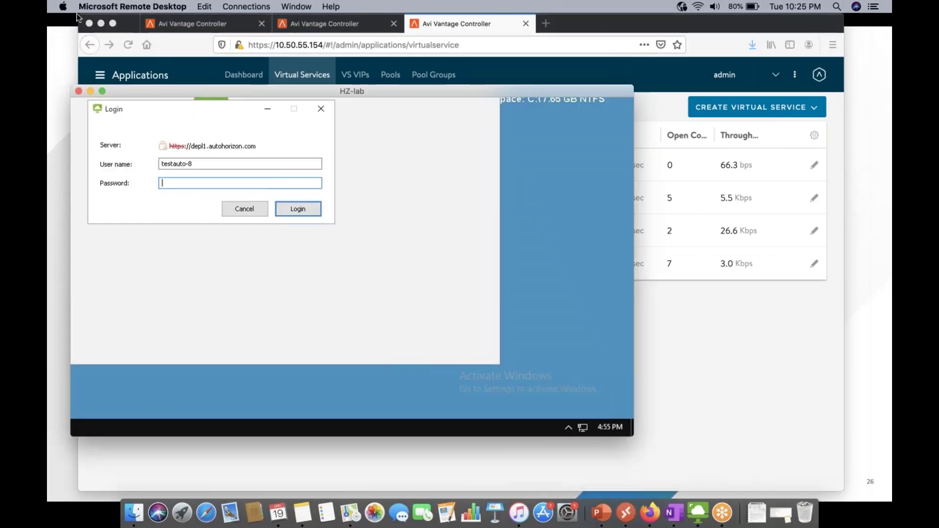
pyautogui.rightClick(177, 182)
pyautogui.click(204, 232)
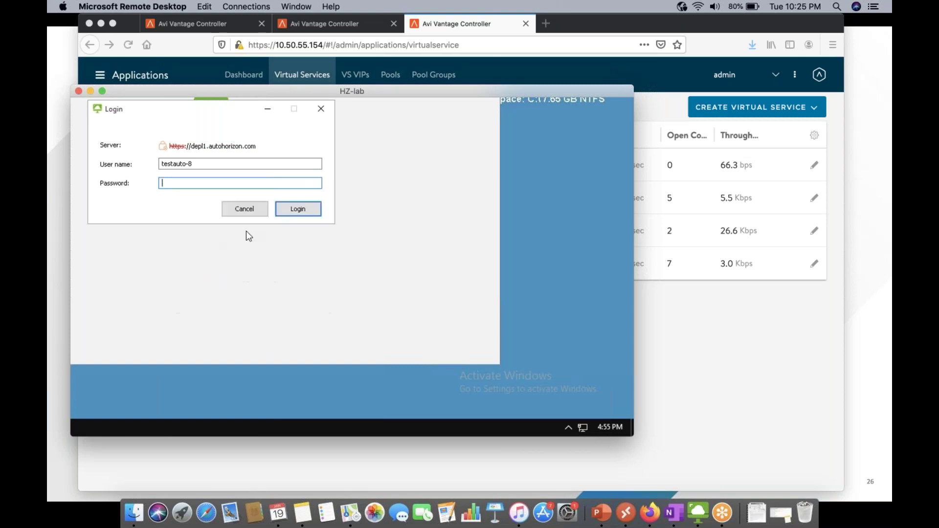
pyautogui.click(297, 208)
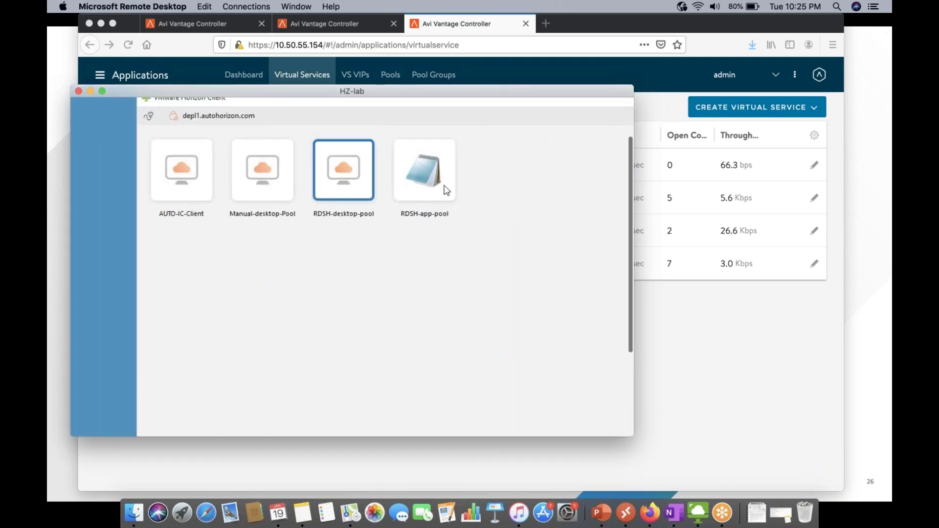
pyautogui.doubleClick(430, 177)
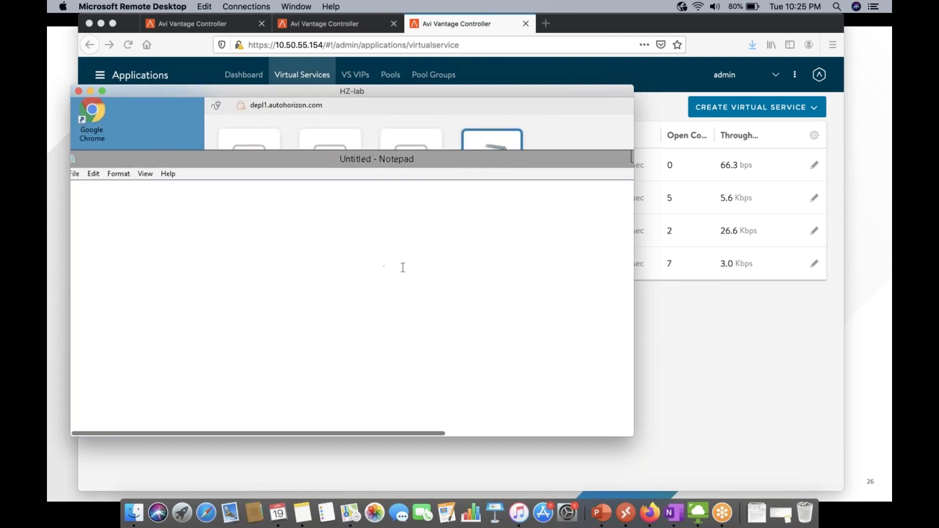
pyautogui.click(747, 339)
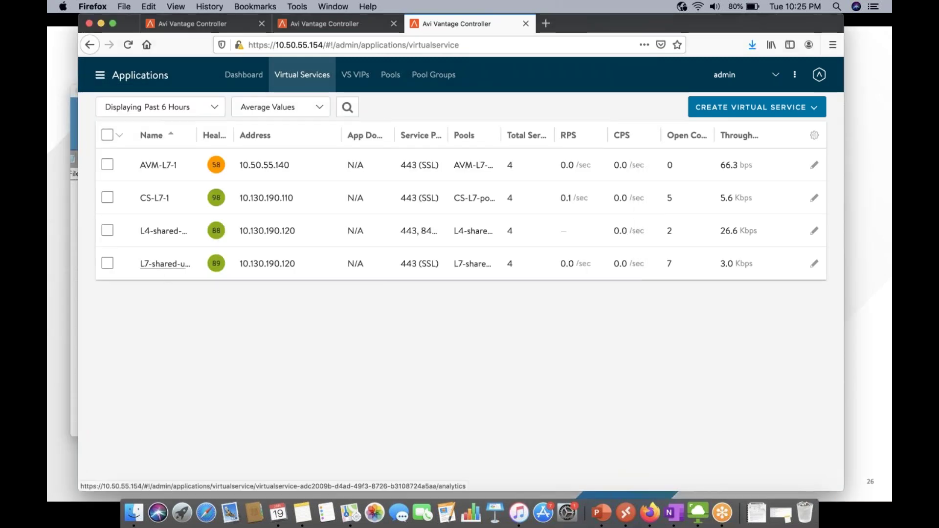
# Show L7-shared-uag-1 logs including non-significant ones (1007), expanding the 10:25:33 PM /broker/xml POST.
pyautogui.click(113, 24)
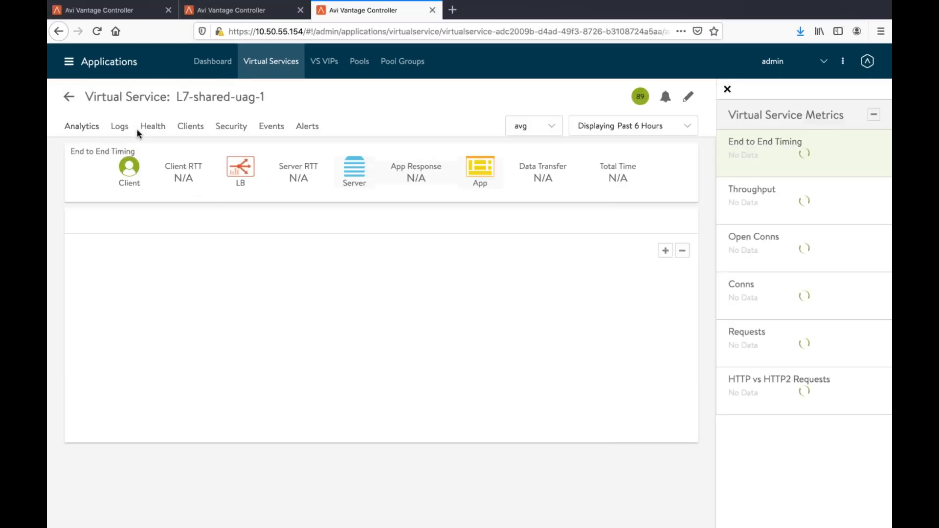
pyautogui.click(119, 129)
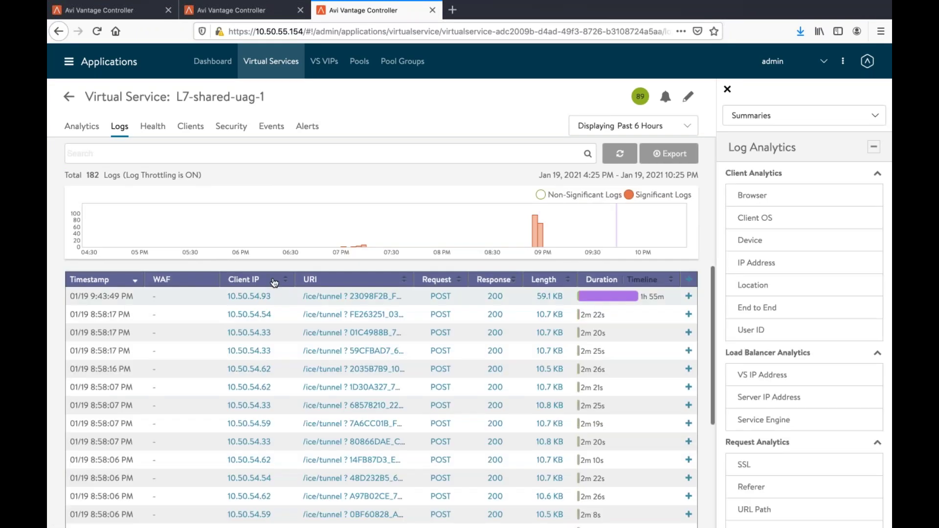
pyautogui.click(199, 297)
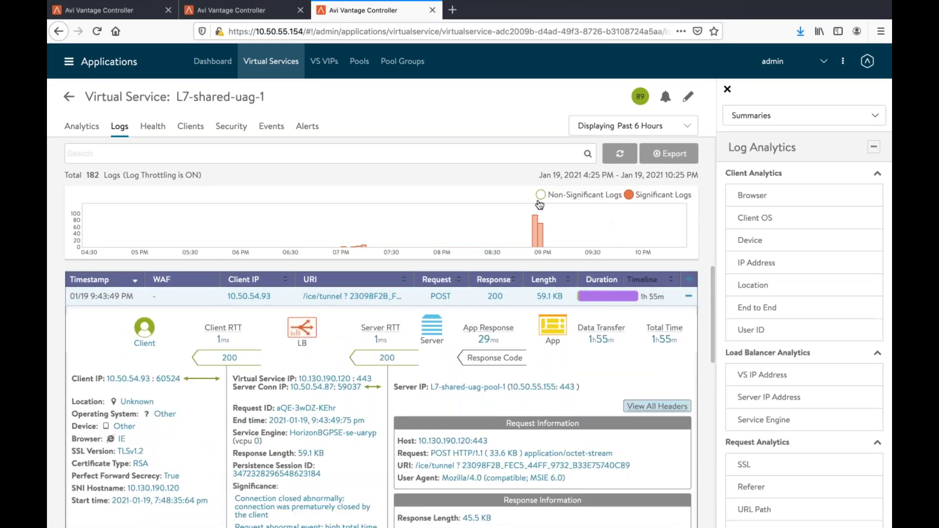
pyautogui.scroll(-3, 166, 413)
pyautogui.scroll(3, 166, 414)
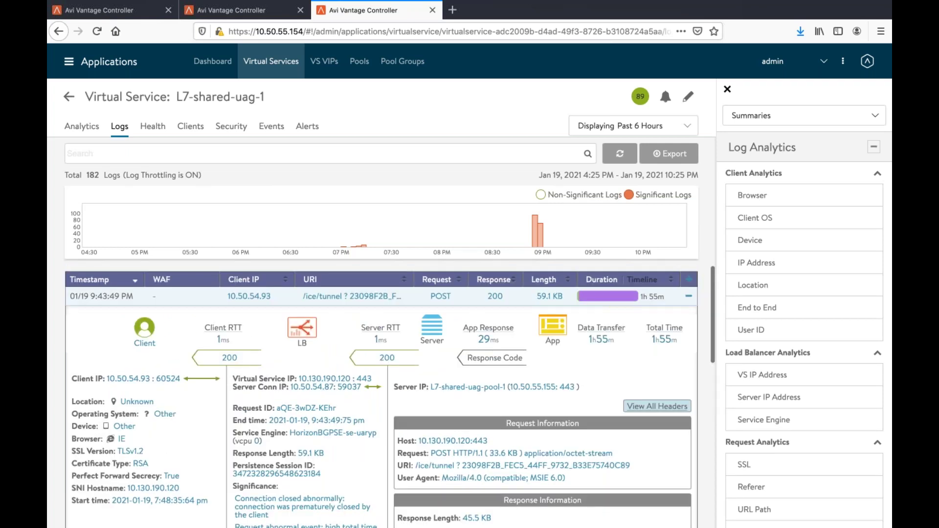
pyautogui.scroll(-10, 230, 433)
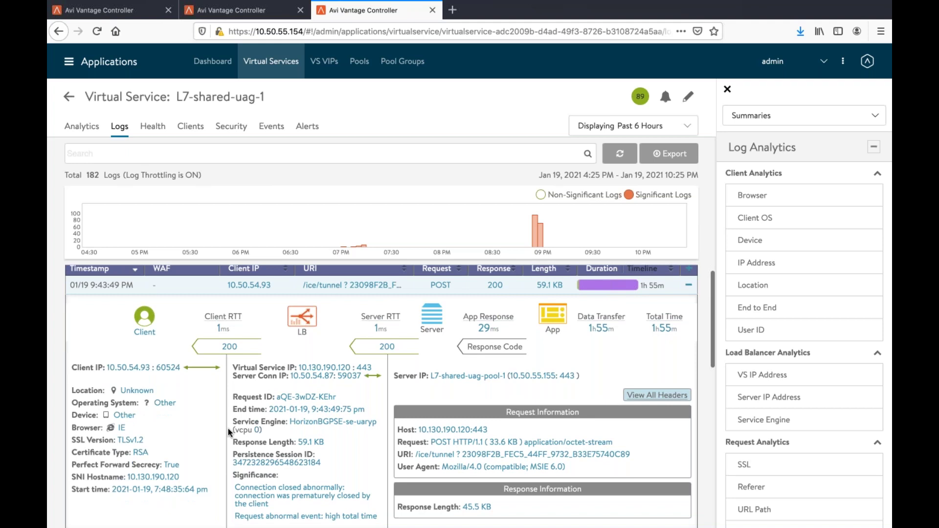
pyautogui.scroll(10, 230, 433)
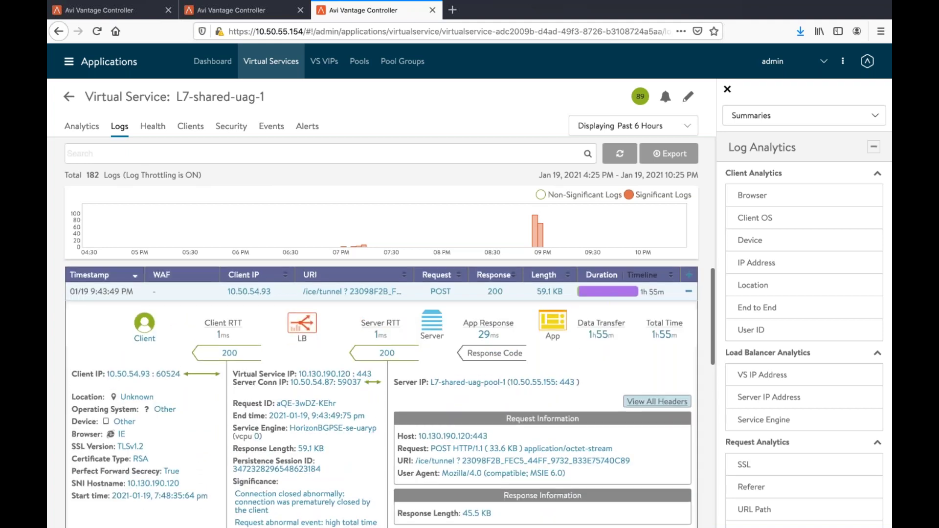
pyautogui.click(541, 195)
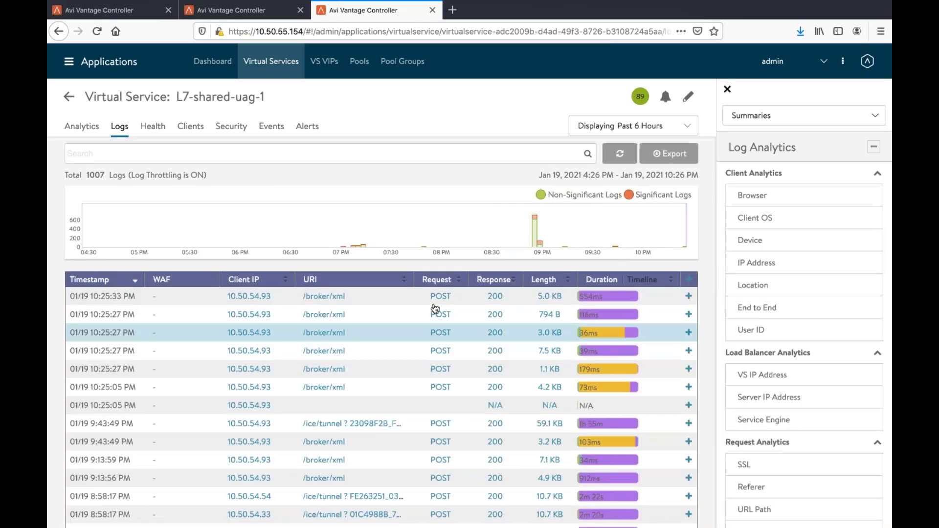
pyautogui.click(393, 300)
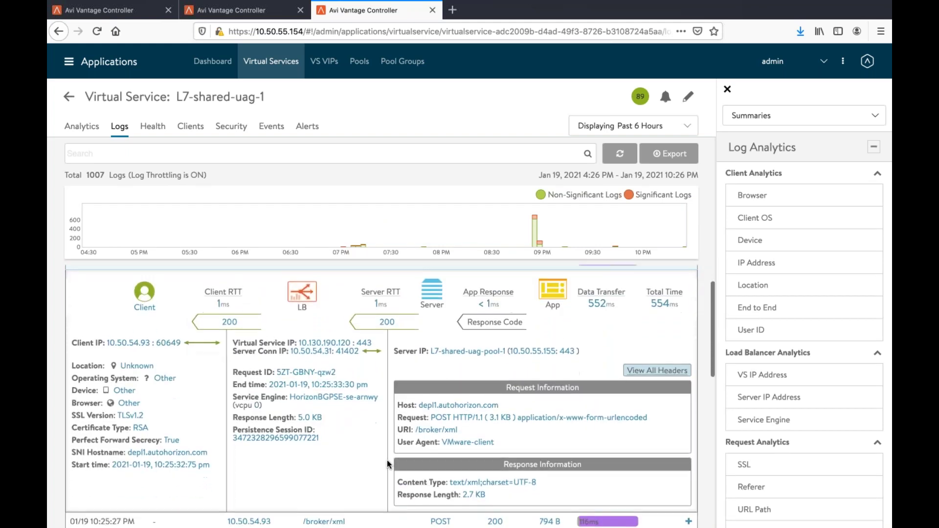